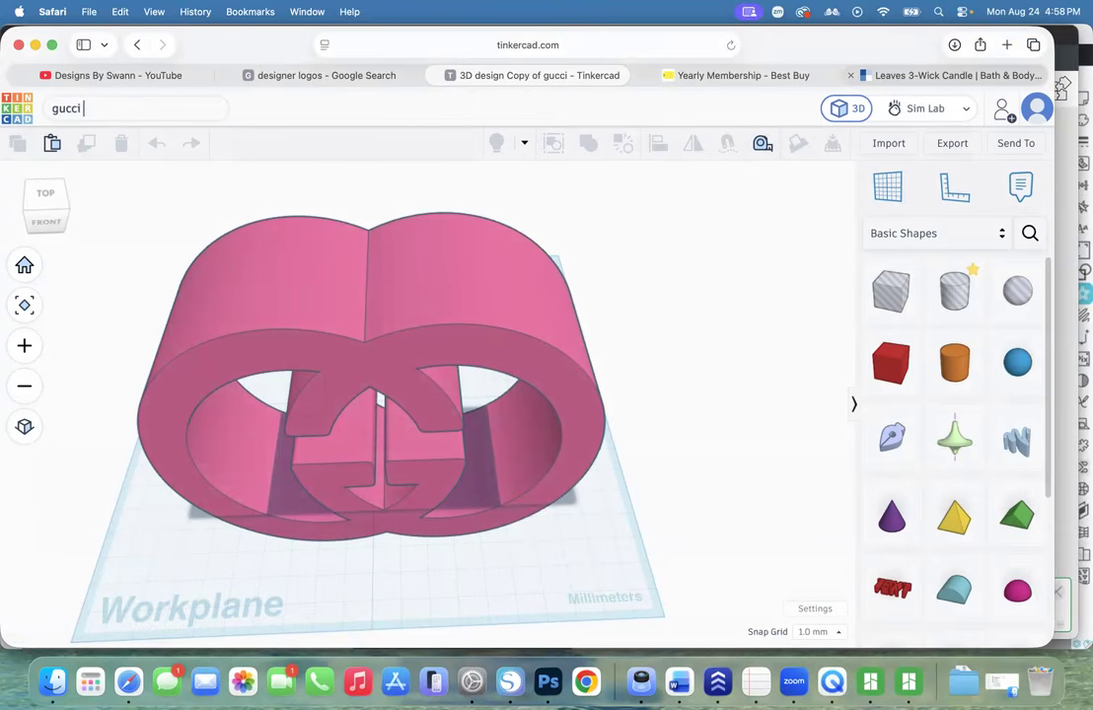
# Rename the design as "gucci bottle holder"
pyautogui.write('bottle holder')
pyautogui.press('Return')
pyautogui.scroll(-3, 267, 316)
# Rotate the pink Gucci logo shape by -90° so that it lies flat with its face upward
pyautogui.click(272, 321)
pyautogui.moveTo(31, 189); pyautogui.dragTo(53, 213)
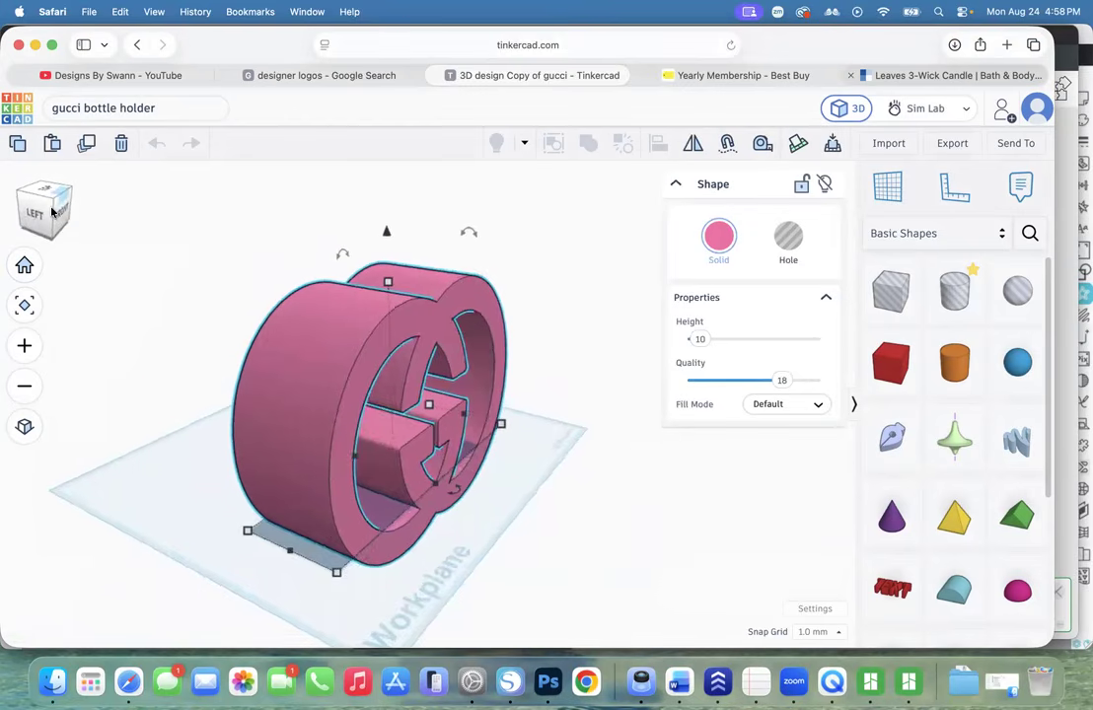
pyautogui.click(53, 212)
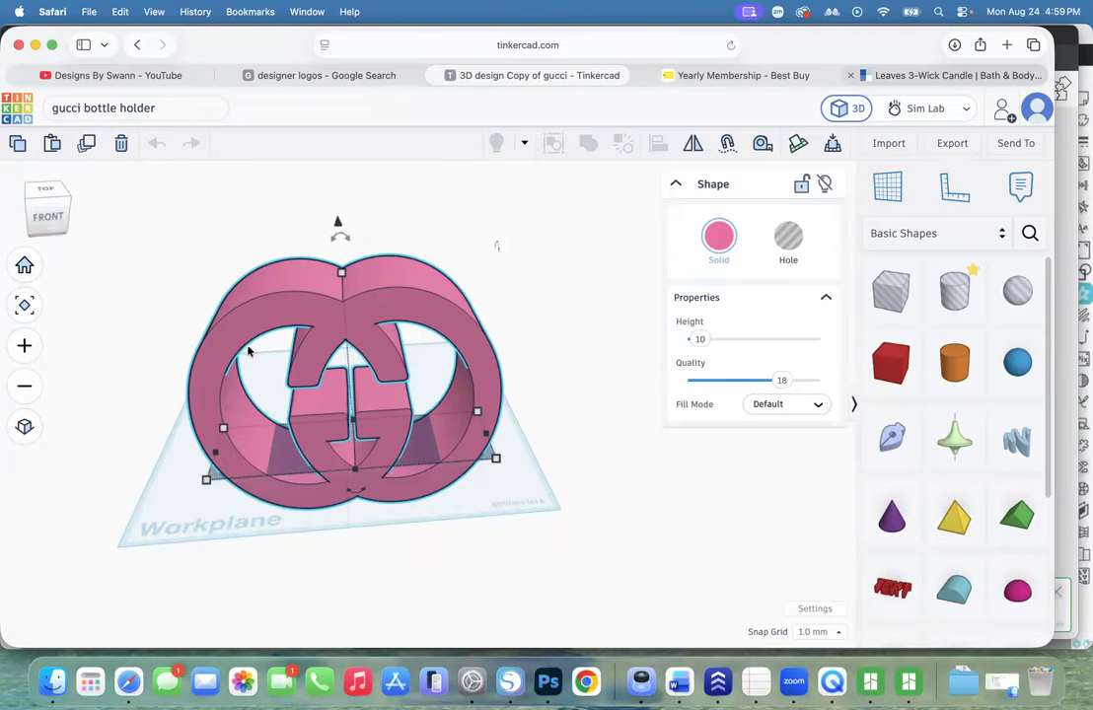
pyautogui.moveTo(59, 215); pyautogui.dragTo(79, 213)
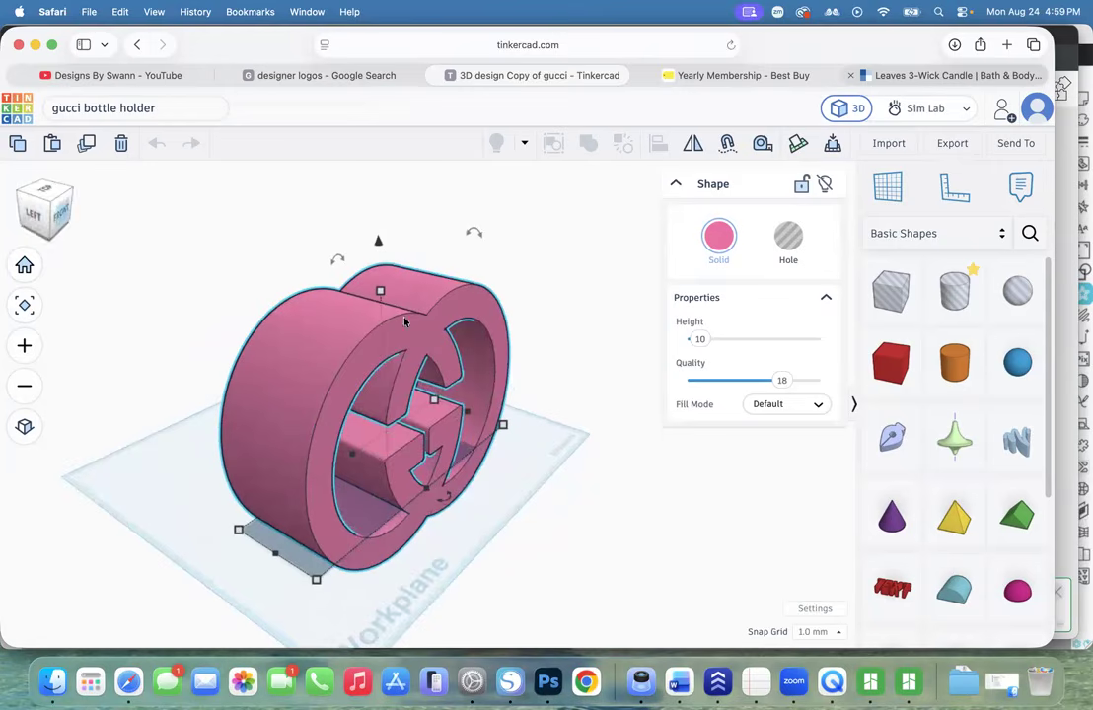
pyautogui.moveTo(475, 232); pyautogui.dragTo(348, 321)
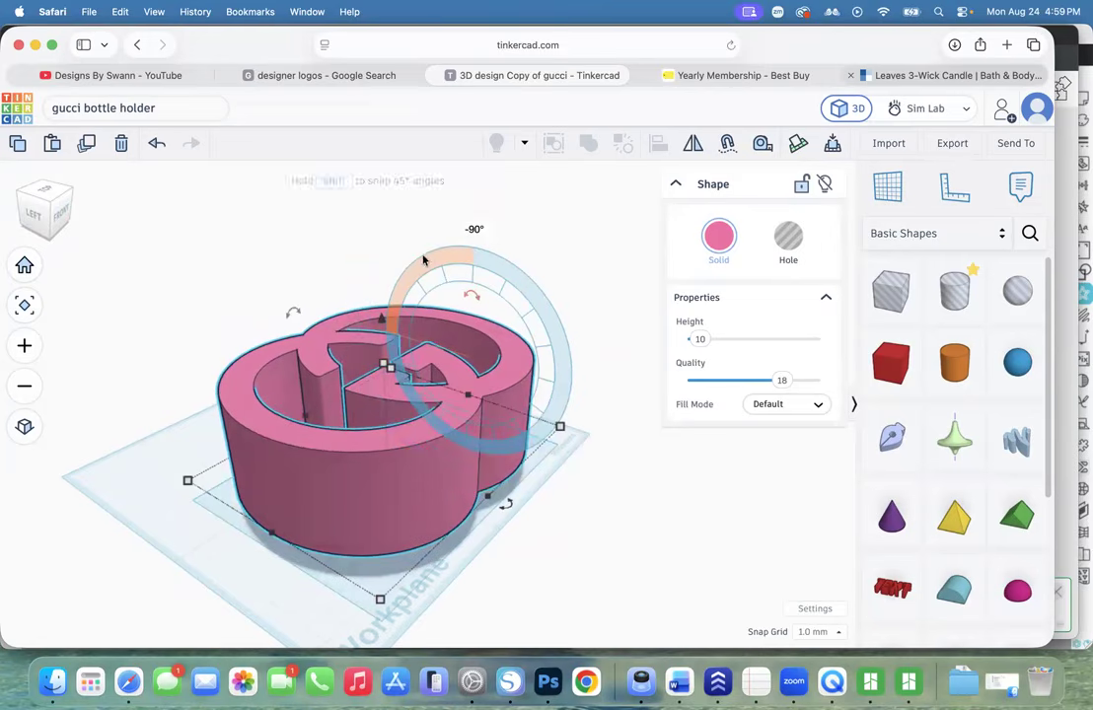
pyautogui.click(206, 283)
# Drop the flat logo onto the workplane and set its height to 90 mm
pyautogui.moveTo(42, 209); pyautogui.dragTo(31, 205)
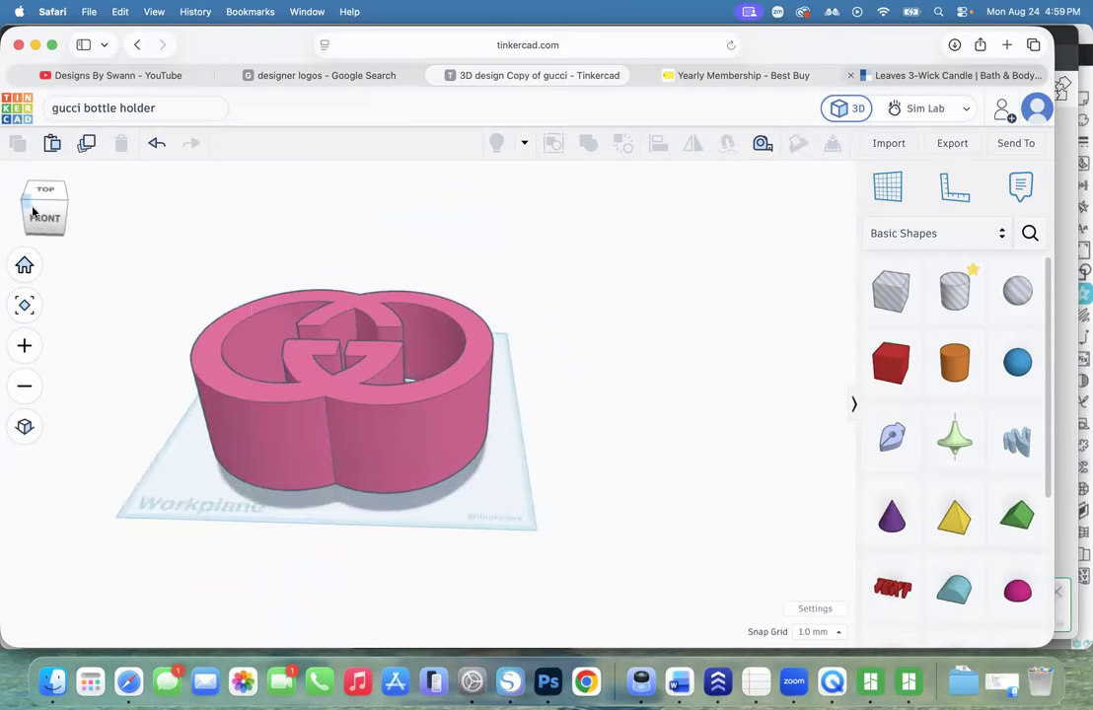
pyautogui.click(278, 392)
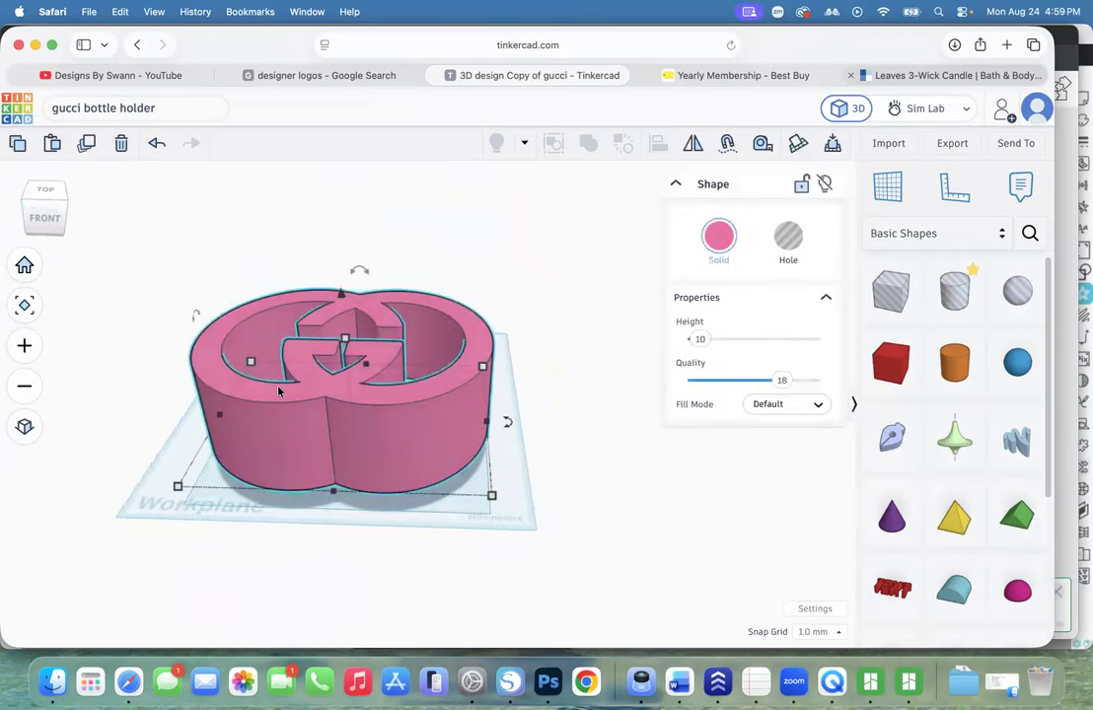
pyautogui.press('d')
pyautogui.moveTo(345, 363)
pyautogui.click(426, 401)
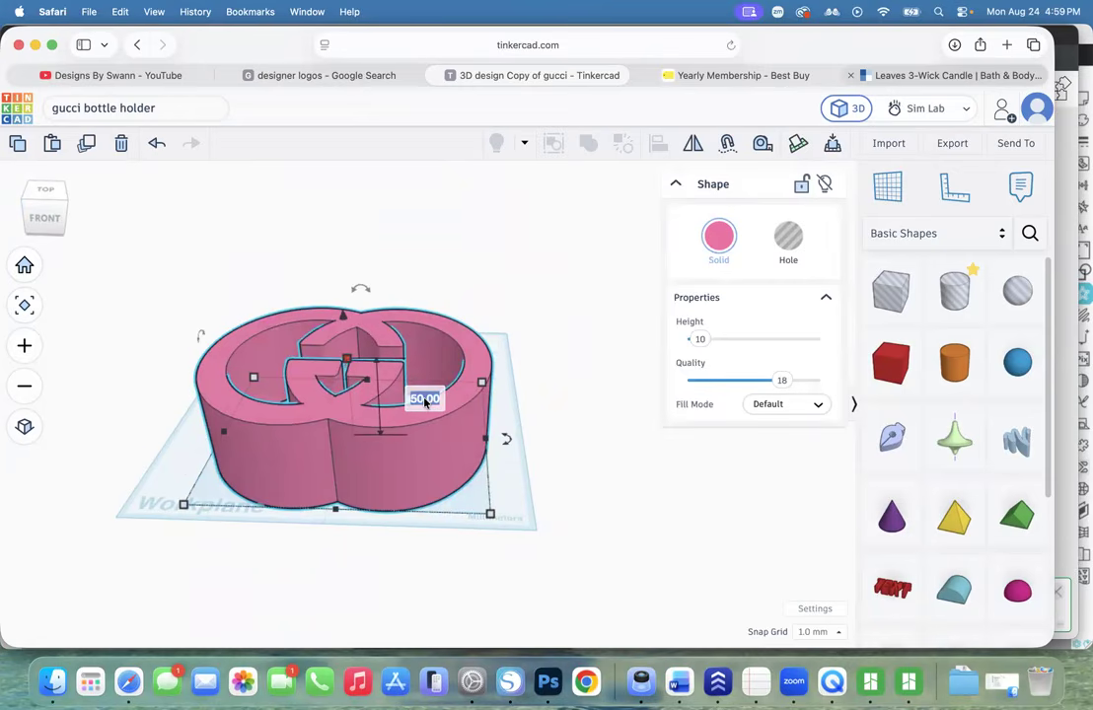
pyautogui.write('90')
pyautogui.press('Return')
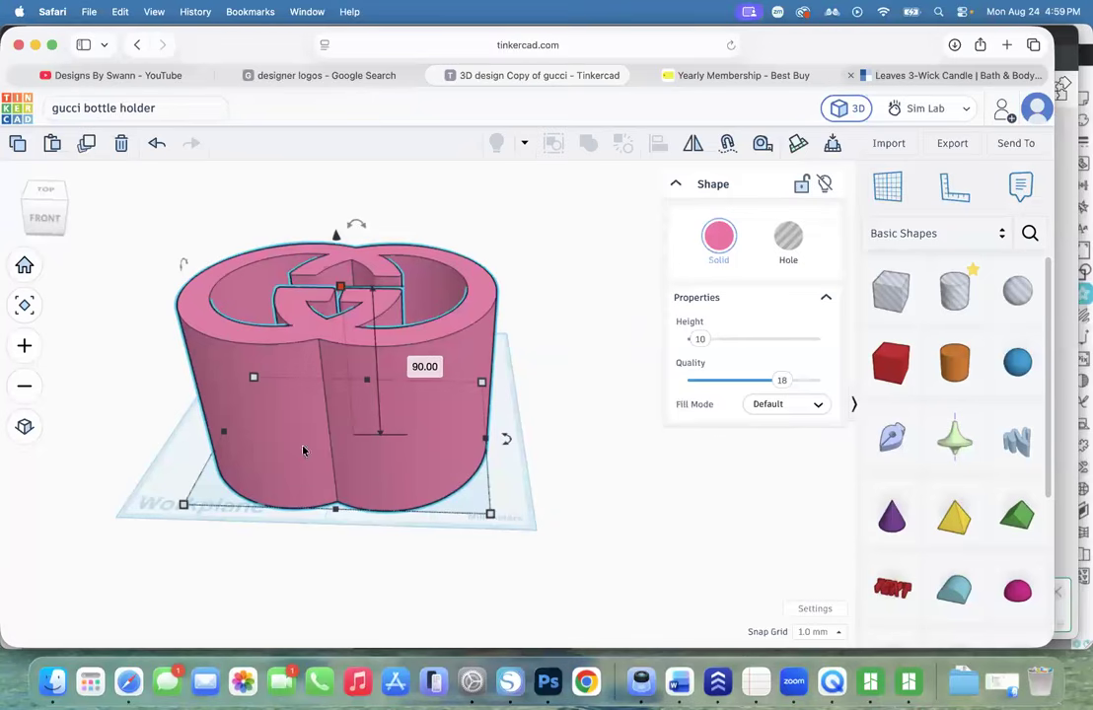
# Move the logo 6 mm sideways and 27 mm toward the back to centre it over the workplane
pyautogui.click(77, 261)
pyautogui.click(42, 212)
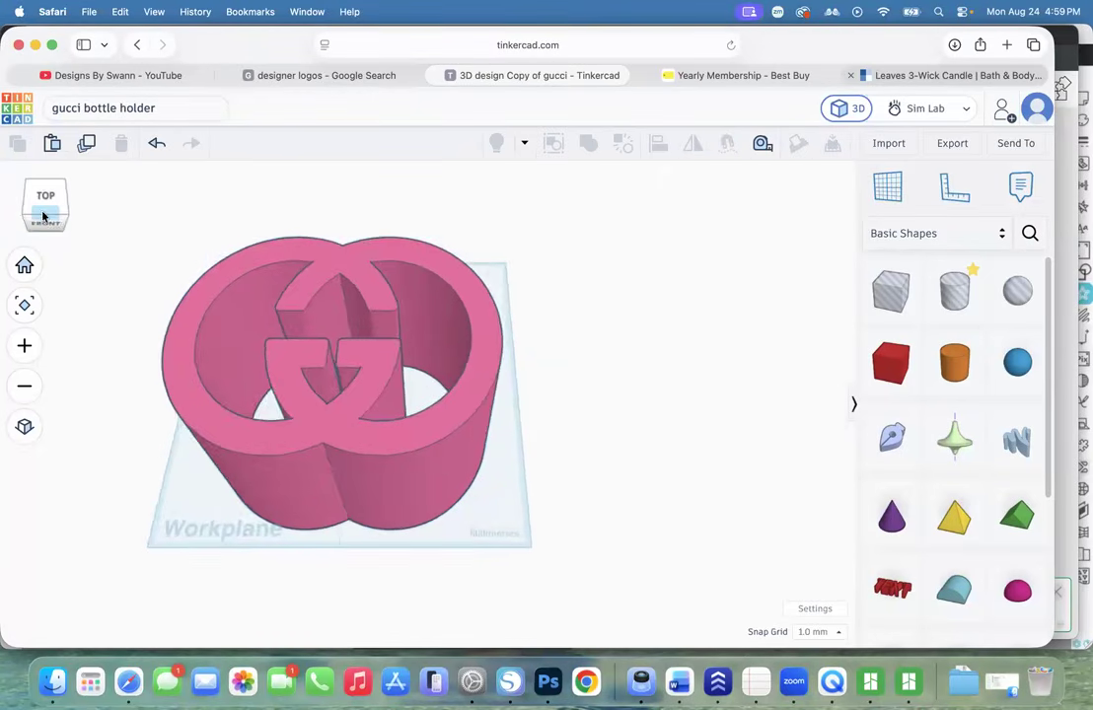
pyautogui.click(332, 504)
pyautogui.moveTo(488, 531)
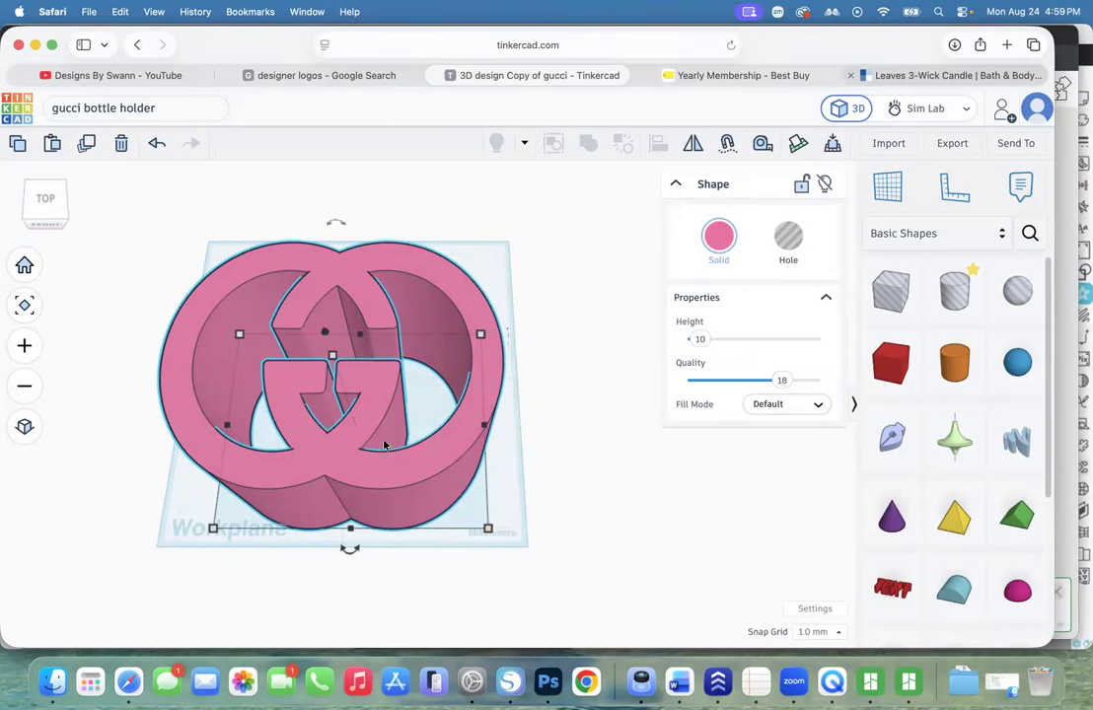
pyautogui.click(63, 210)
pyautogui.moveTo(63, 211)
pyautogui.mouseDown()
pyautogui.moveTo(102, 212)
pyautogui.moveTo(53, 215)
pyautogui.mouseUp()
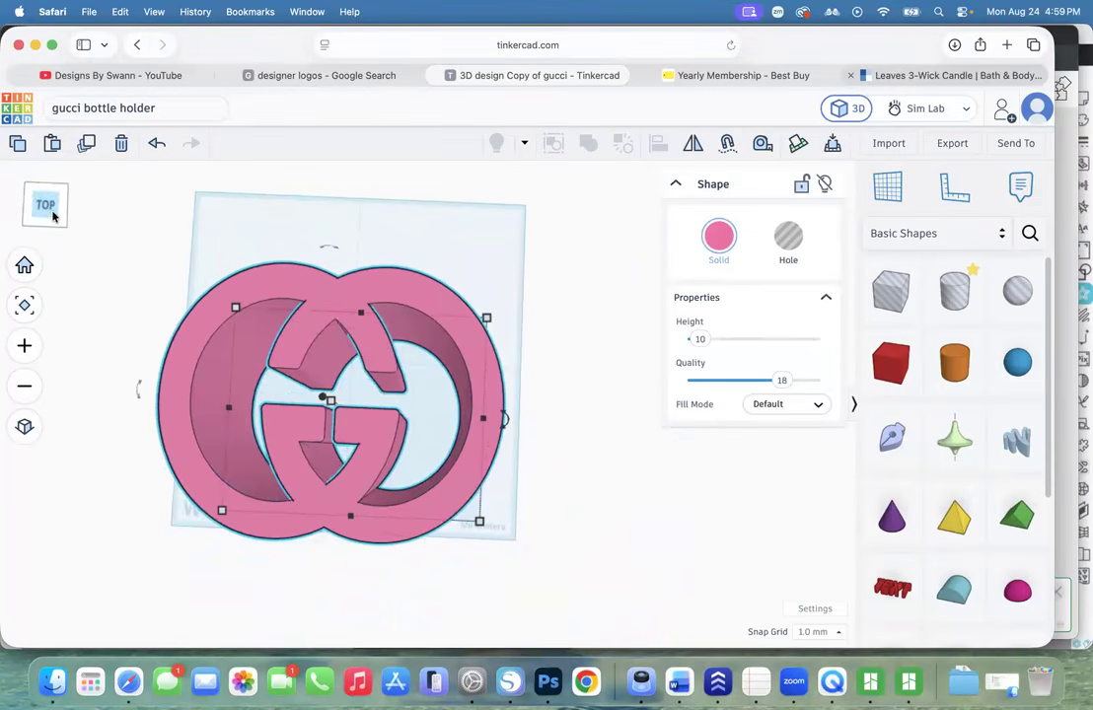
pyautogui.moveTo(348, 479); pyautogui.dragTo(369, 415)
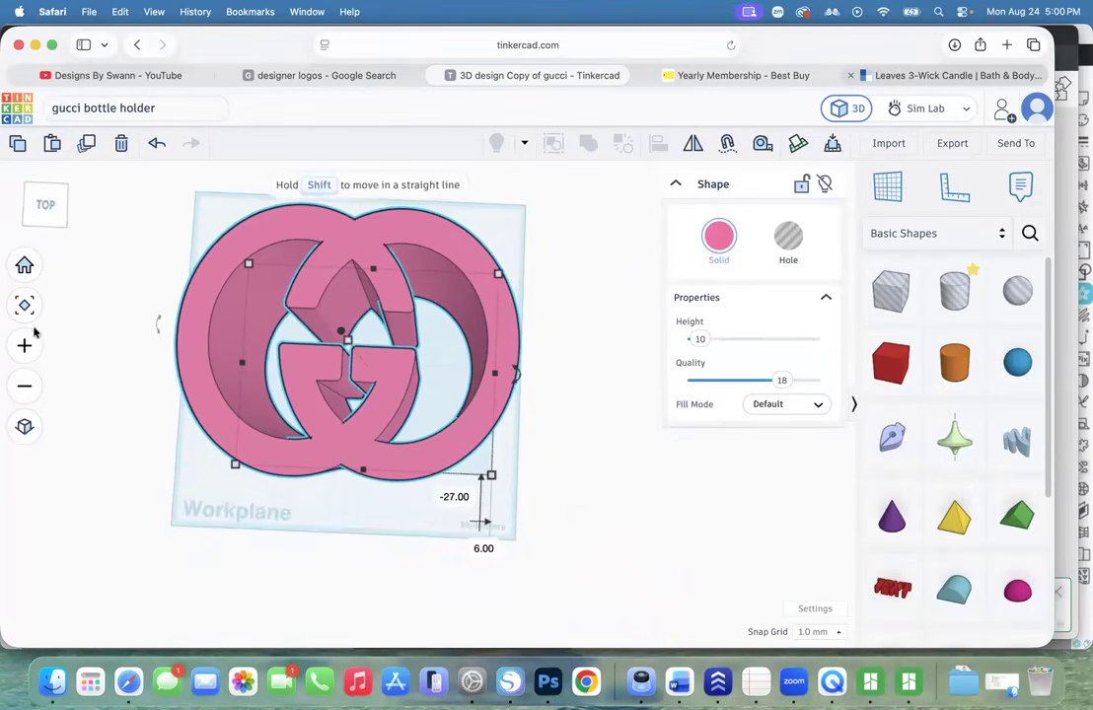
pyautogui.click(25, 263)
pyautogui.click(44, 209)
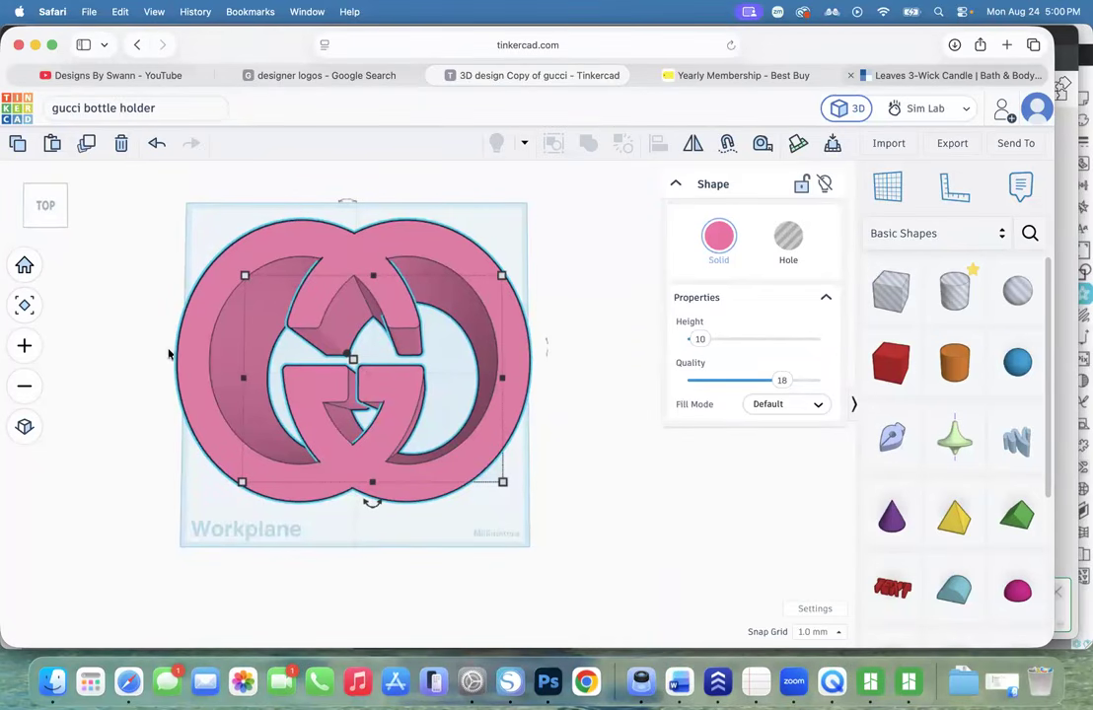
# Measure the logo's width and depth from above
pyautogui.moveTo(502, 481)
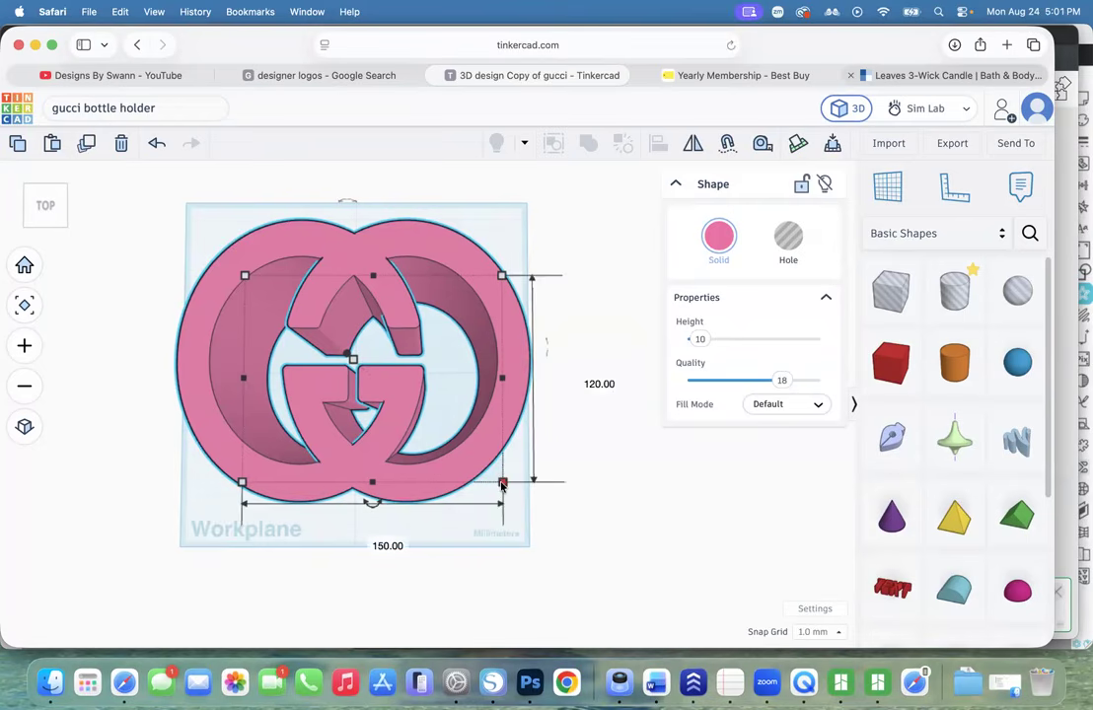
pyautogui.moveTo(373, 510)
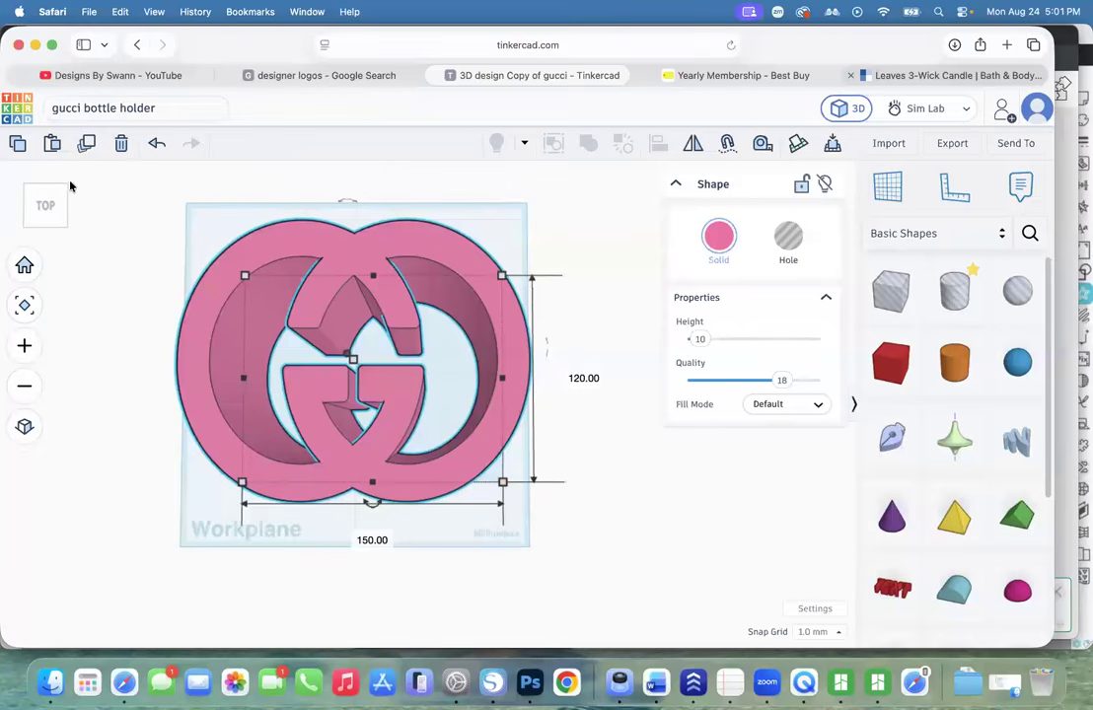
pyautogui.click(123, 305)
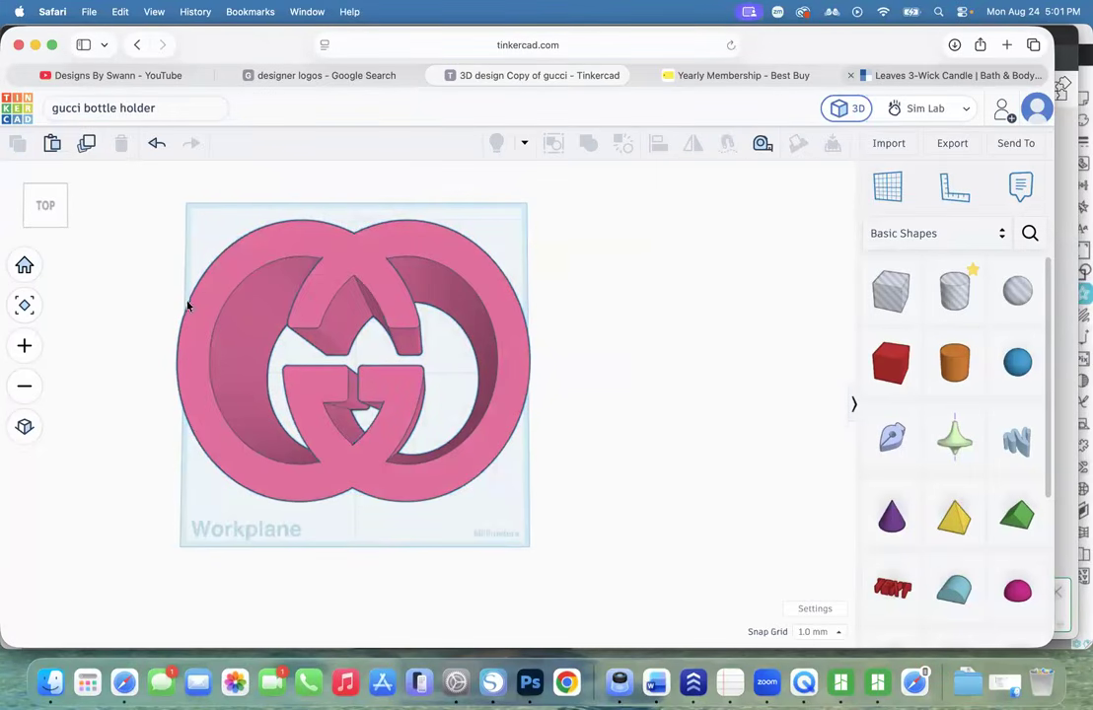
# Hide the logo and place a cylinder hole near the centre of the empty workplane
pyautogui.click(257, 265)
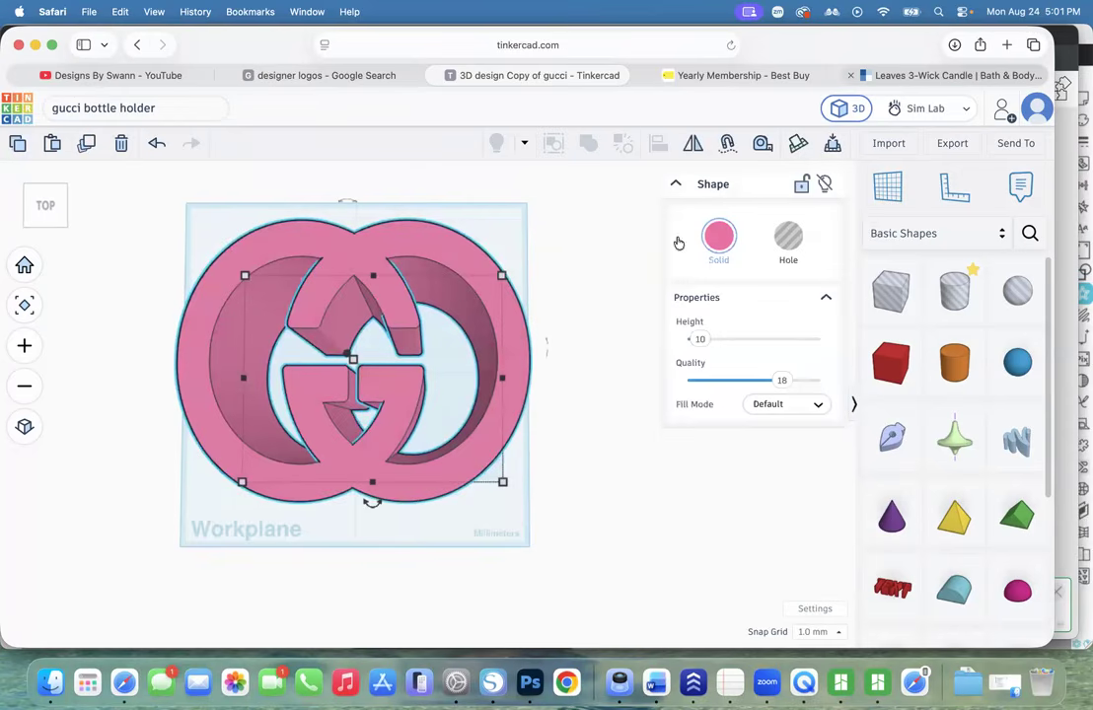
pyautogui.click(825, 185)
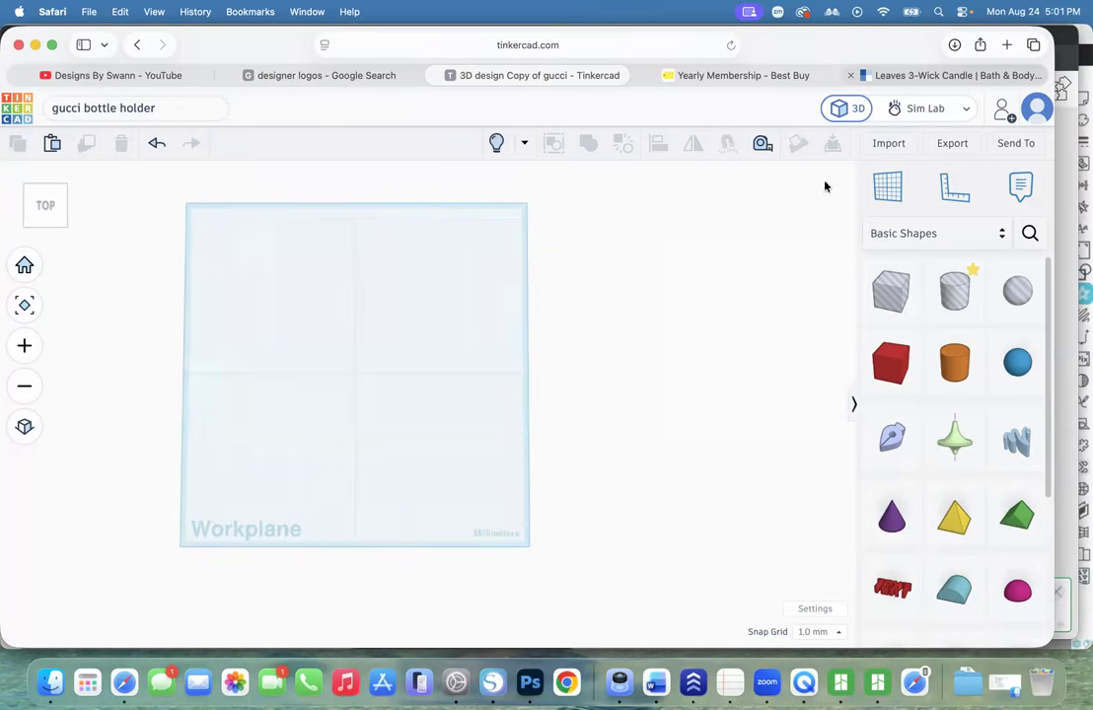
pyautogui.click(950, 303)
pyautogui.click(326, 339)
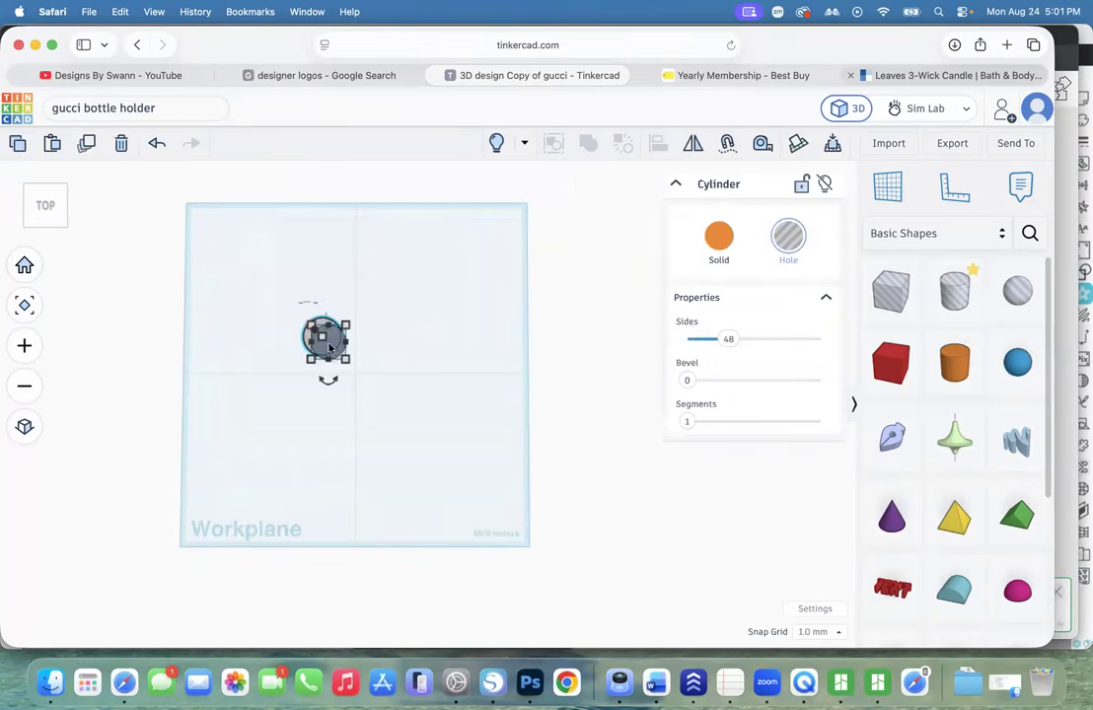
# Set the cylinder hole's length and width to 77 mm each
pyautogui.click(51, 209)
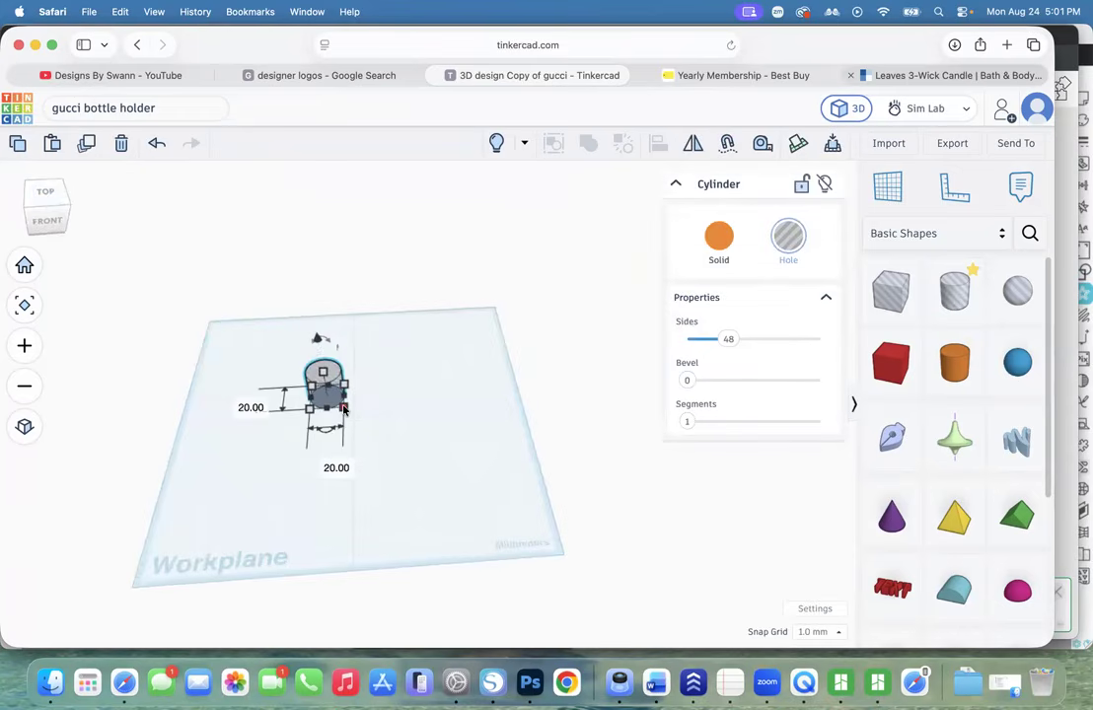
pyautogui.click(408, 395)
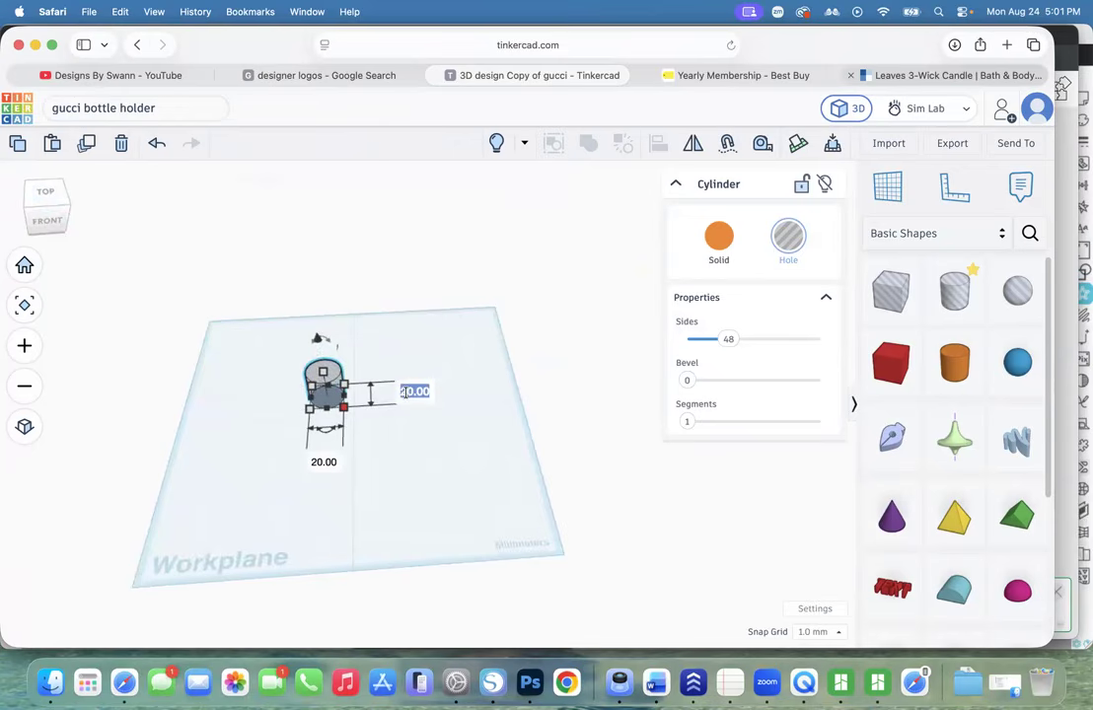
pyautogui.write('77')
pyautogui.press('Return')
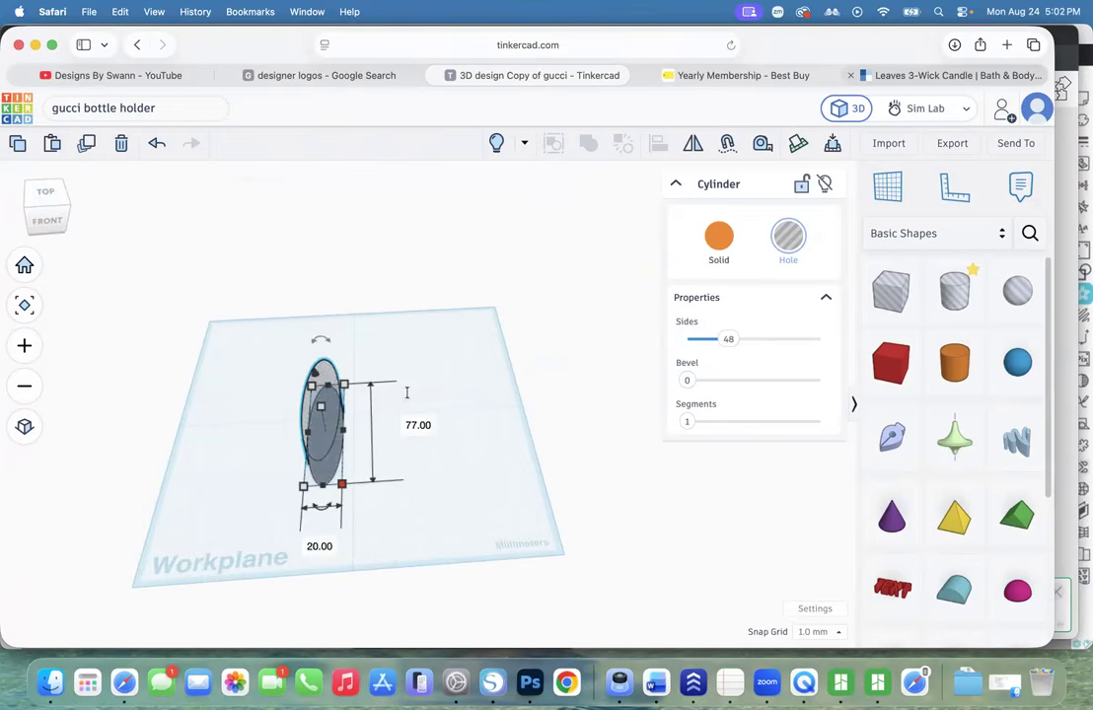
pyautogui.click(318, 547)
pyautogui.write('77')
pyautogui.press('Return')
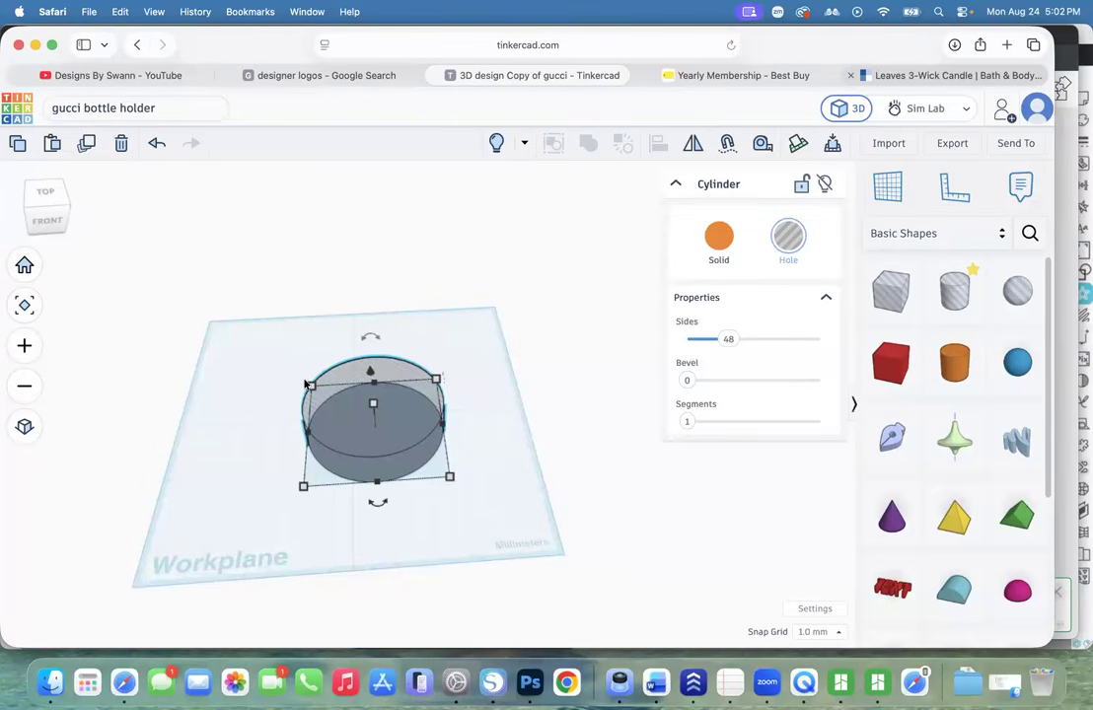
# Set the cylinder hole's height to 40 mm
pyautogui.moveTo(41, 219); pyautogui.dragTo(40, 216)
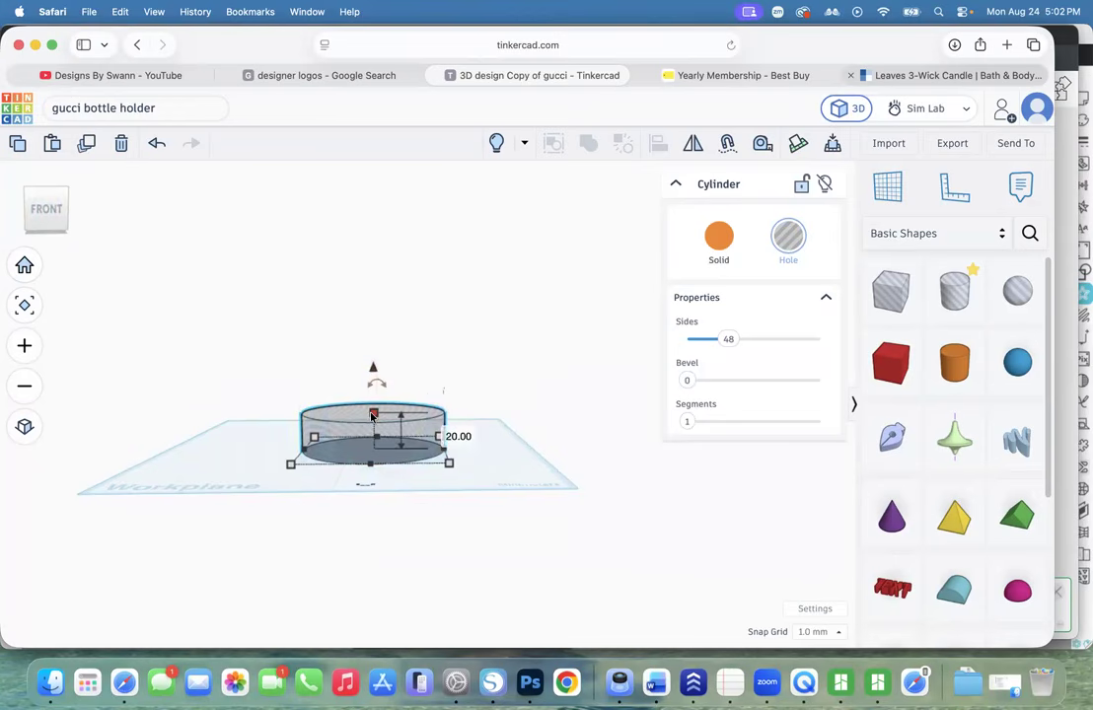
pyautogui.click(441, 432)
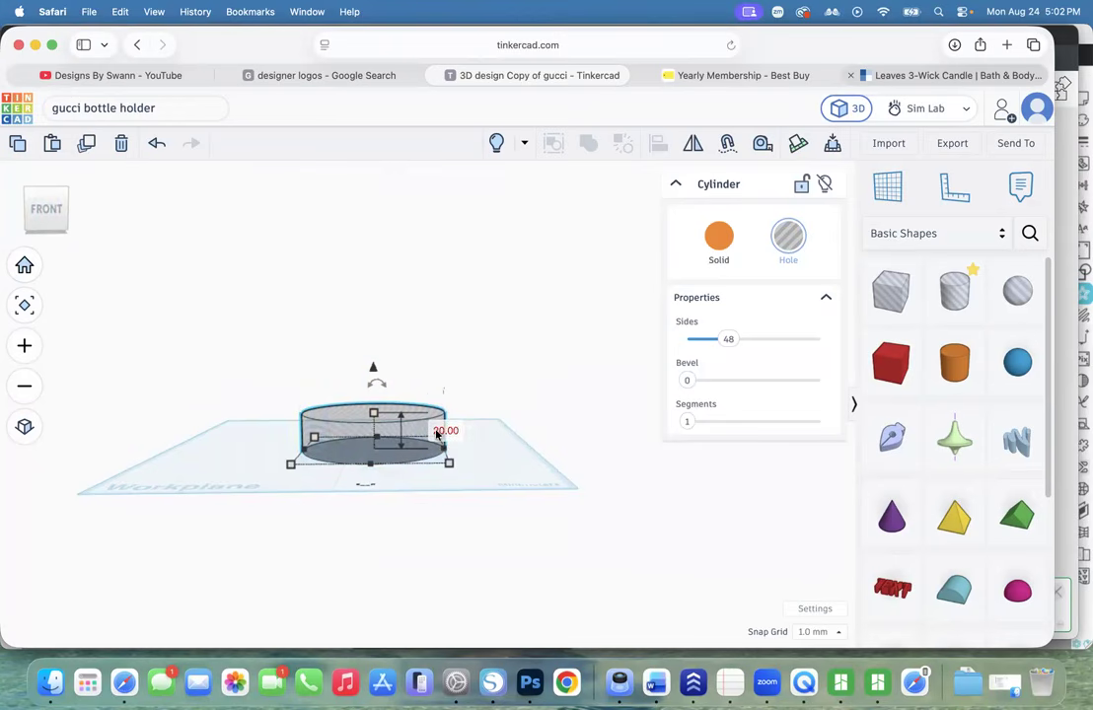
pyautogui.write('40')
pyautogui.press('Return')
pyautogui.click(280, 395)
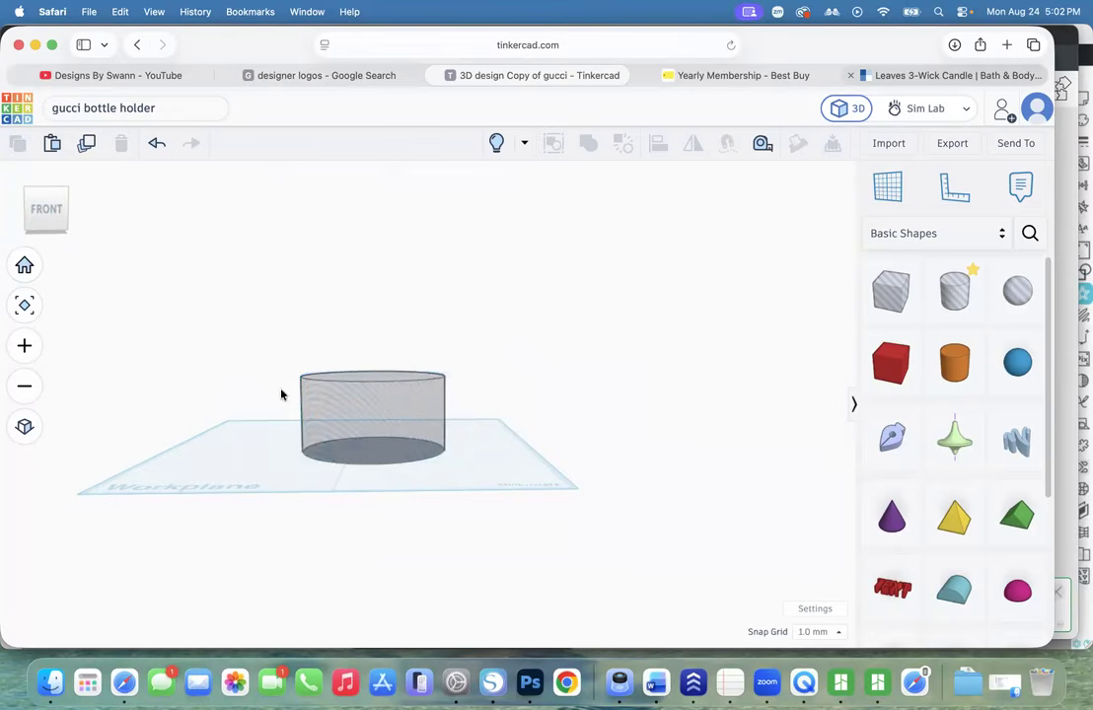
# Move the cylinder hole 118 mm sideways off the workplane's right side and show the hidden logo again
pyautogui.moveTo(359, 406); pyautogui.dragTo(600, 404)
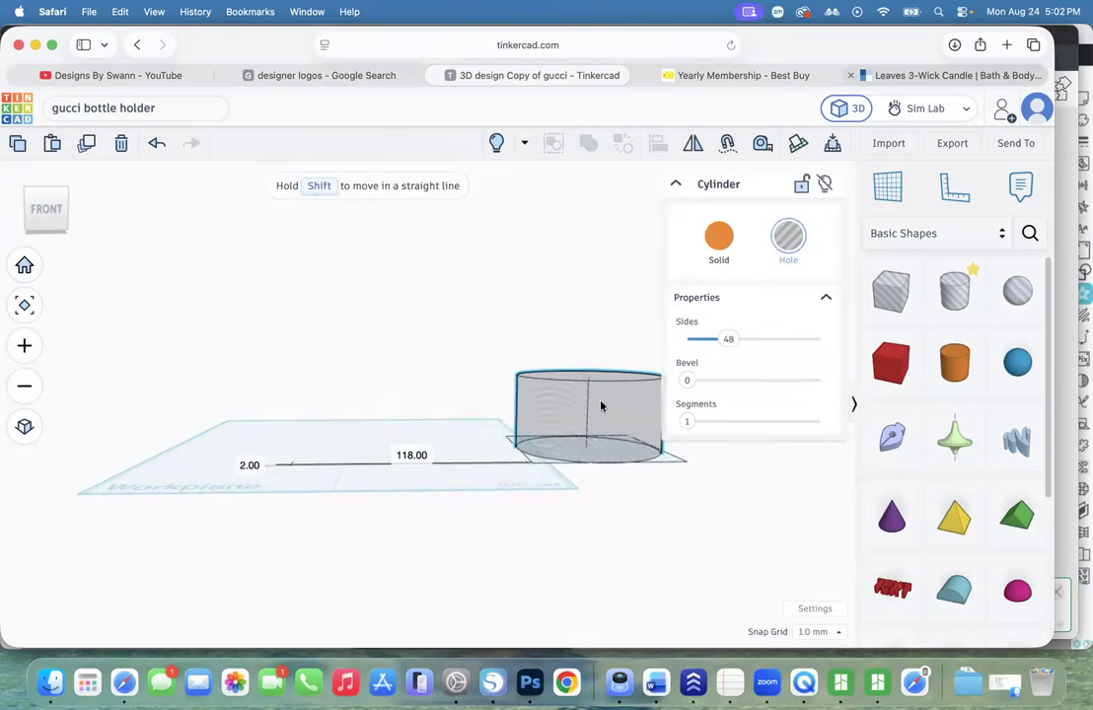
pyautogui.click(497, 143)
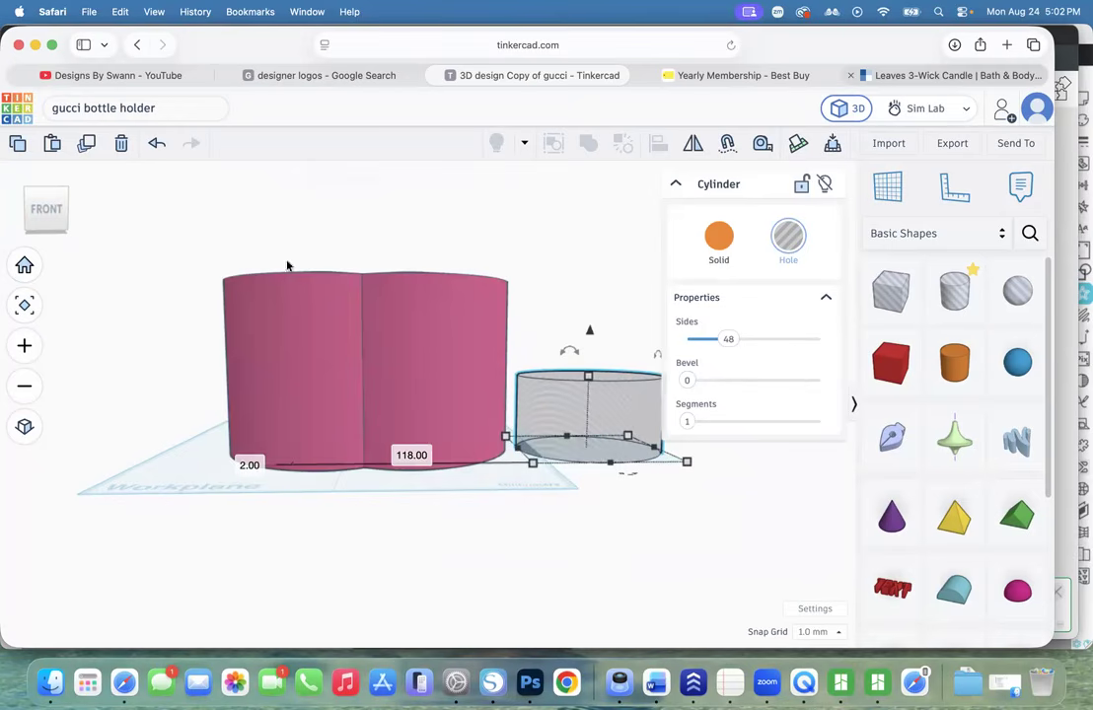
pyautogui.click(39, 219)
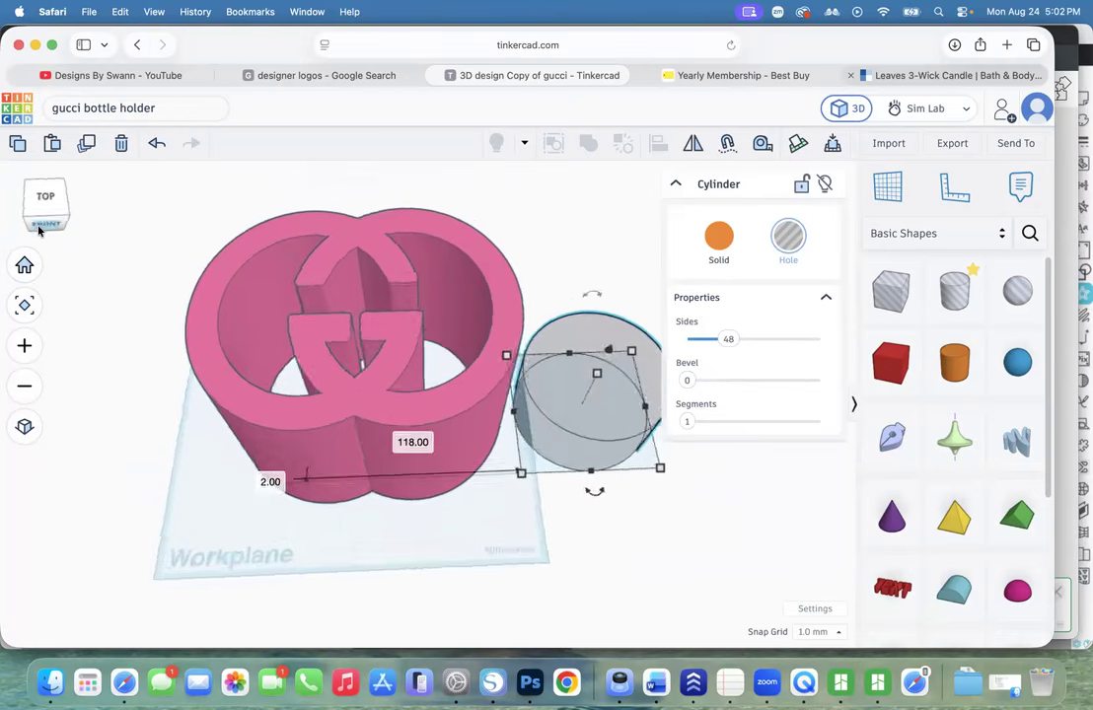
pyautogui.click(47, 219)
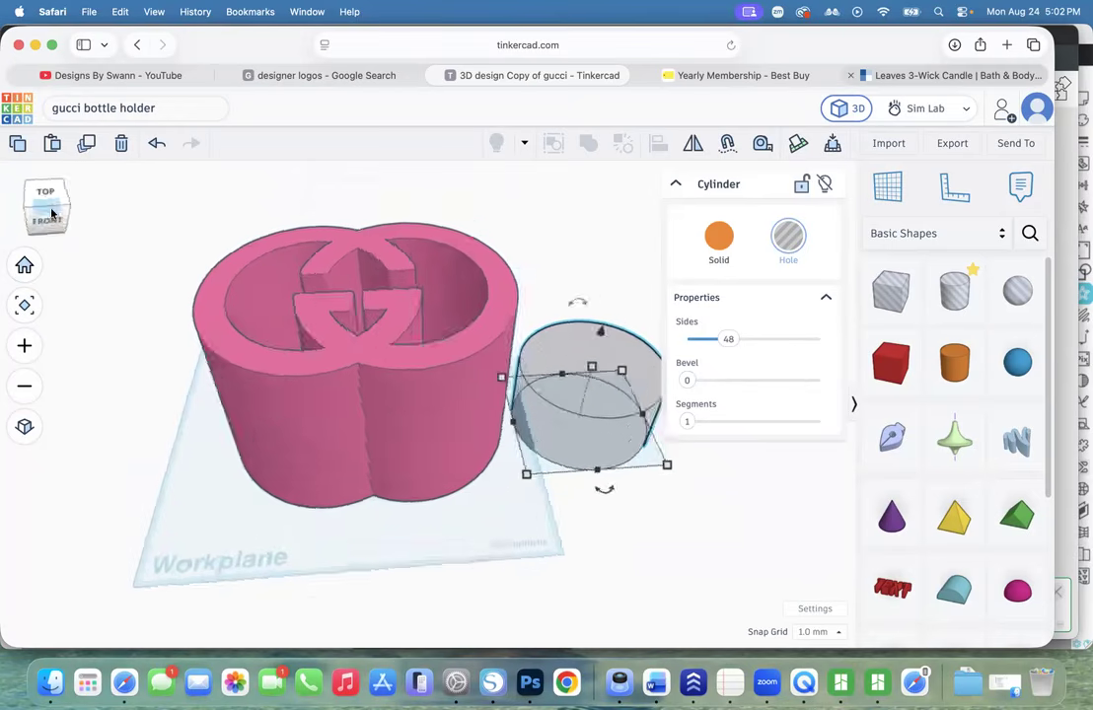
# Rotate the logo back upright so its face points toward the front
pyautogui.click(422, 413)
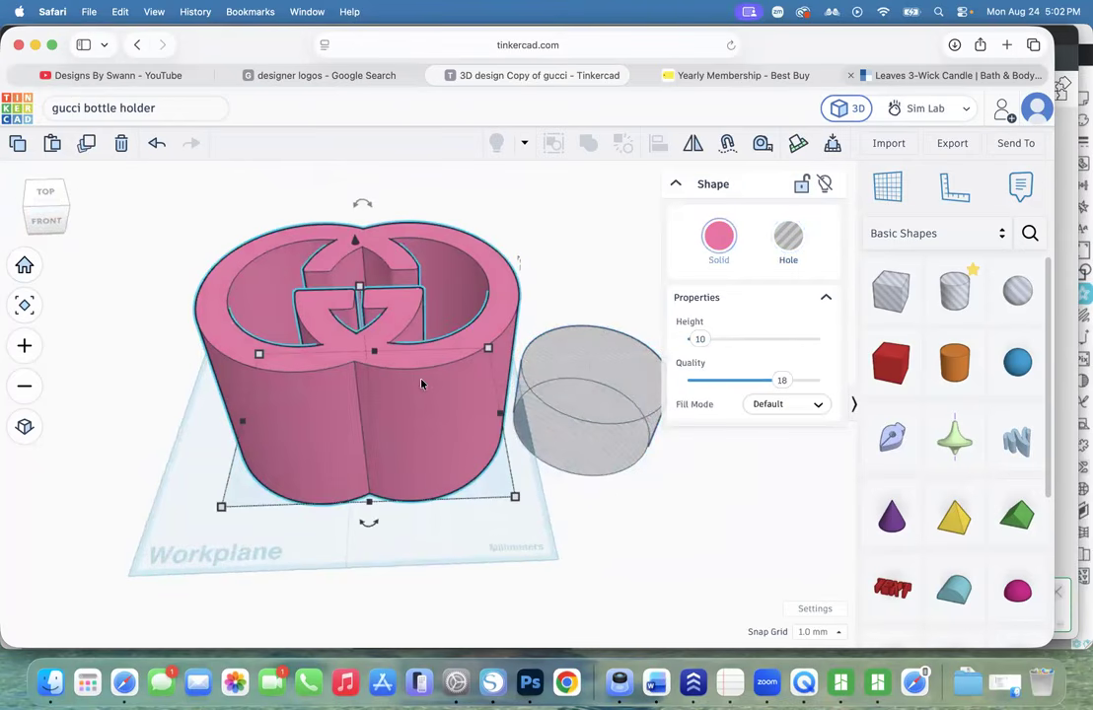
pyautogui.click(58, 215)
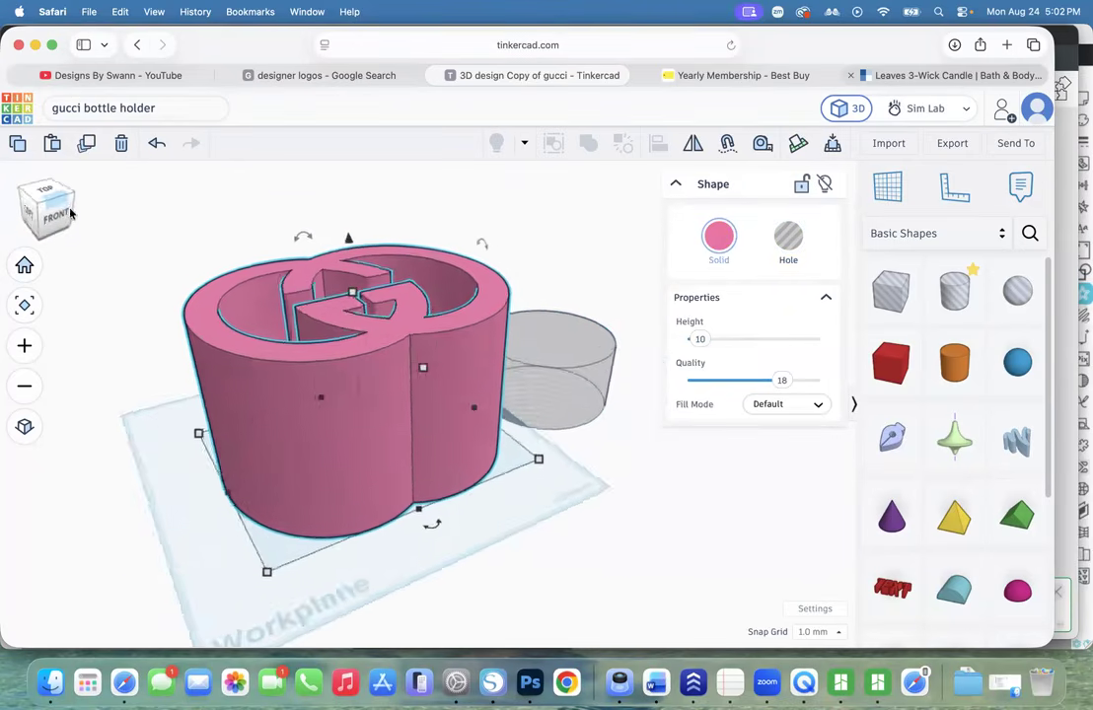
pyautogui.moveTo(464, 242); pyautogui.dragTo(548, 347)
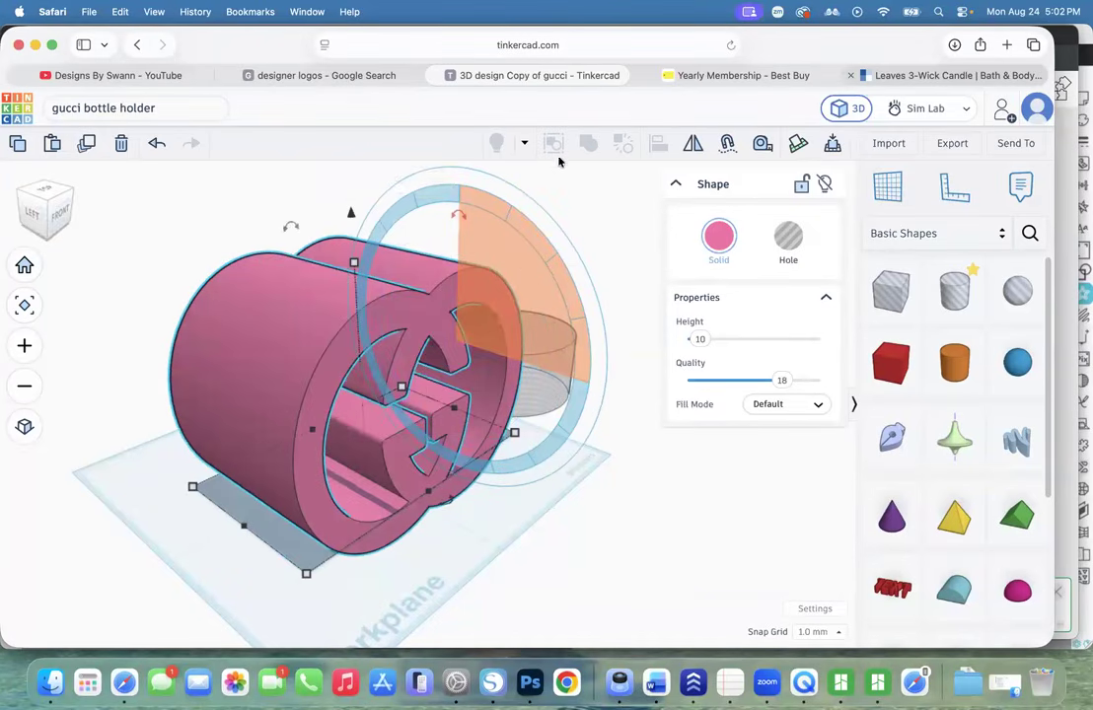
# Place the workplane on the curved top surface of the upright logo
pyautogui.click(54, 209)
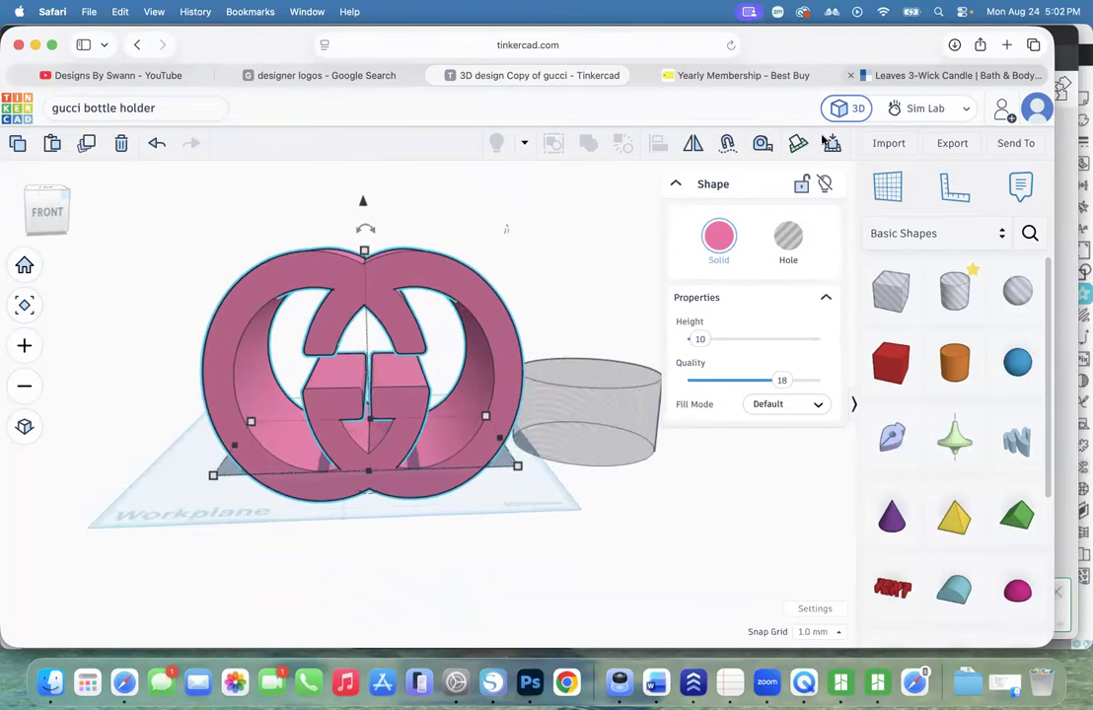
pyautogui.press('w')
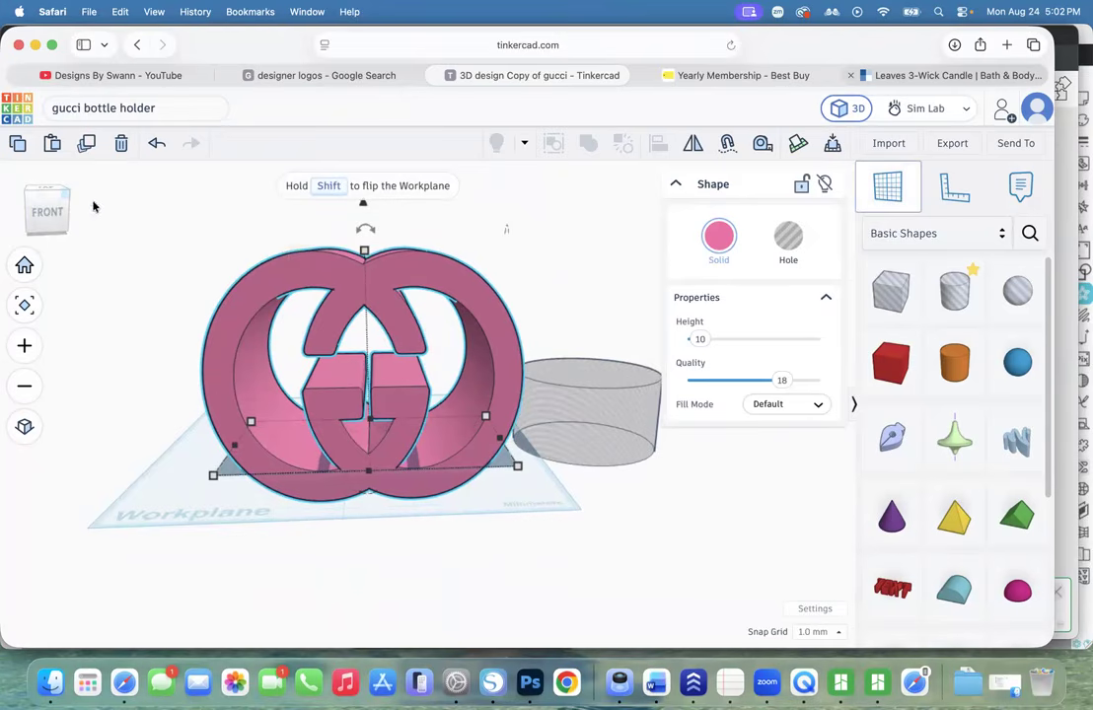
pyautogui.click(35, 187)
pyautogui.press('Escape')
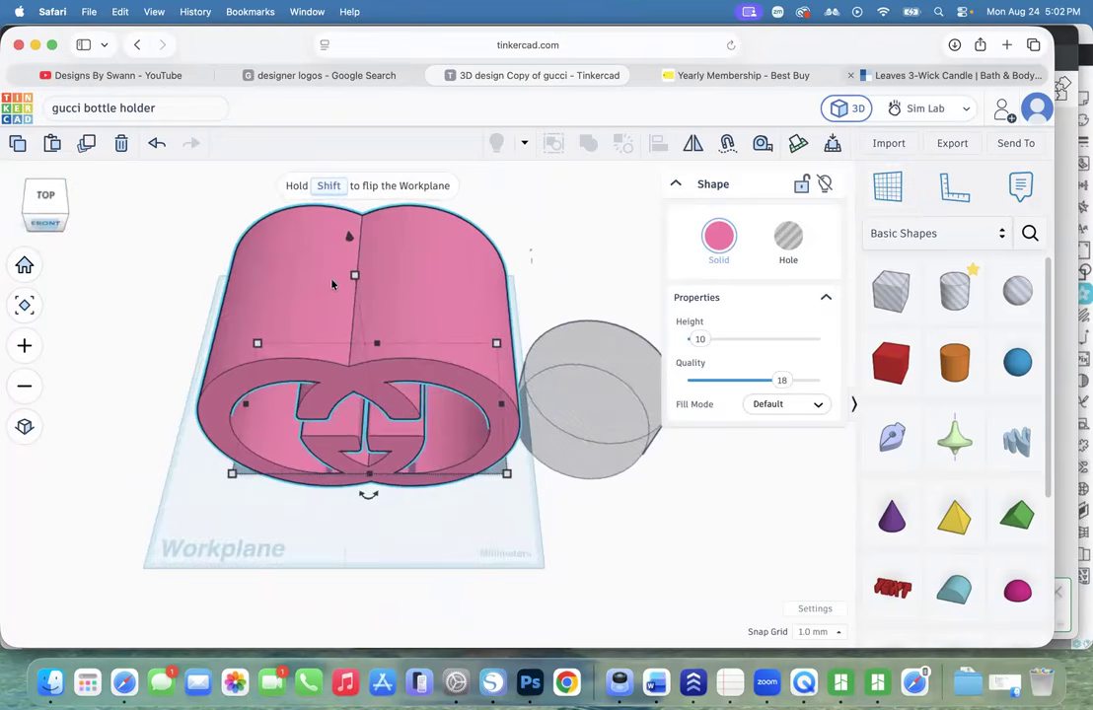
pyautogui.press('w')
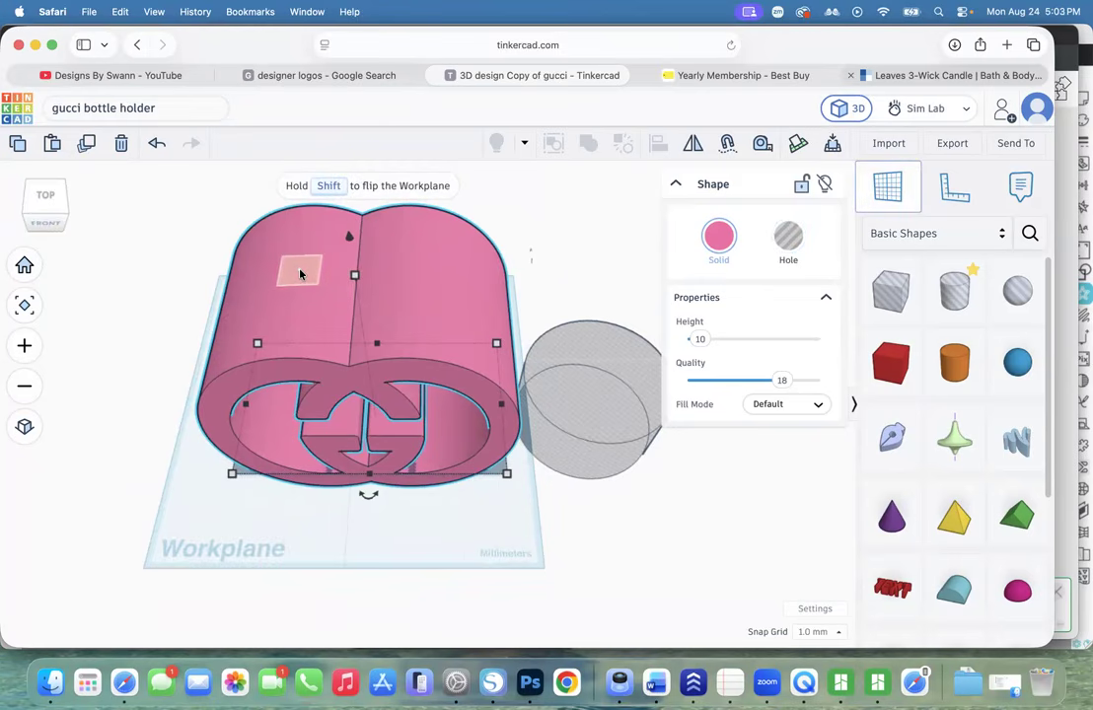
pyautogui.click(302, 275)
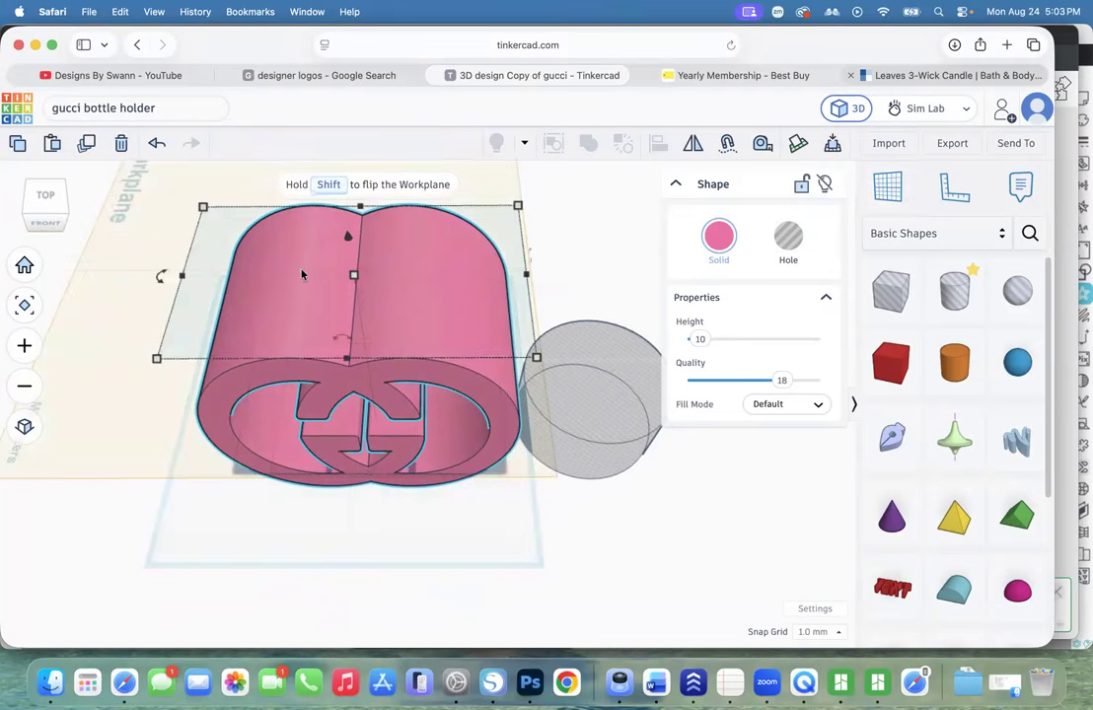
# Drop the cylinder hole onto the workplane on top of the logo and undo any accidental shift
pyautogui.click(47, 203)
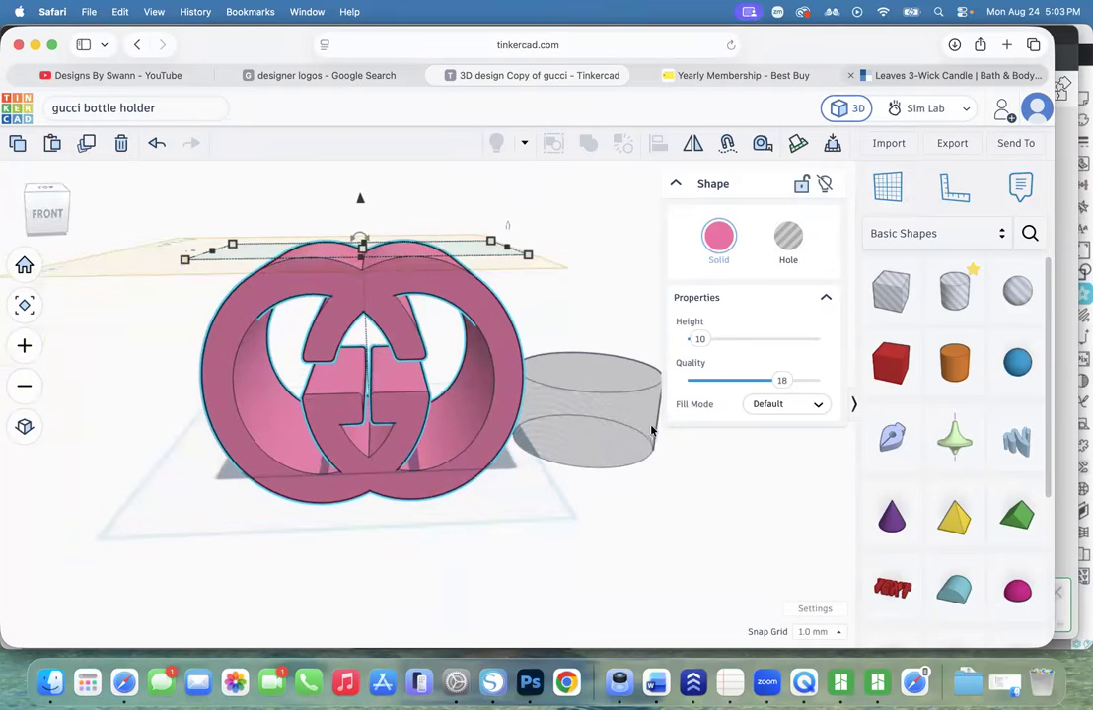
pyautogui.click(588, 407)
pyautogui.press('d')
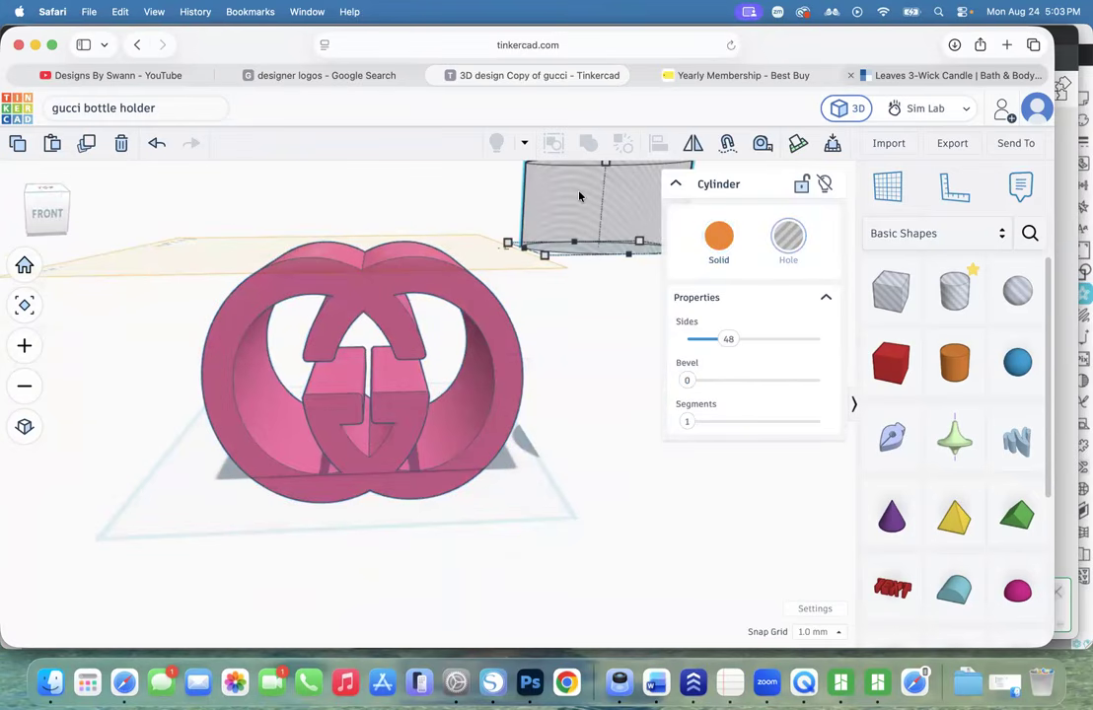
pyautogui.moveTo(552, 199); pyautogui.dragTo(172, 146)
pyautogui.click(170, 144)
# Align the cylinder hole with the centre of the logo in both horizontal directions
pyautogui.moveTo(575, 437); pyautogui.dragTo(413, 194)
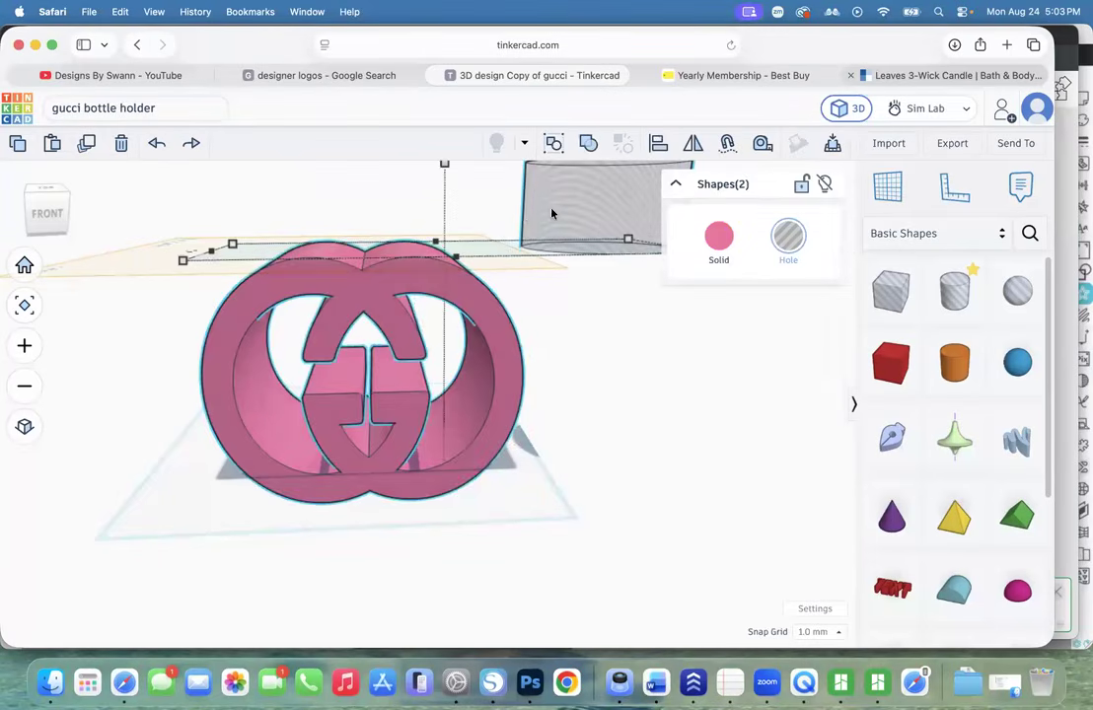
pyautogui.click(658, 143)
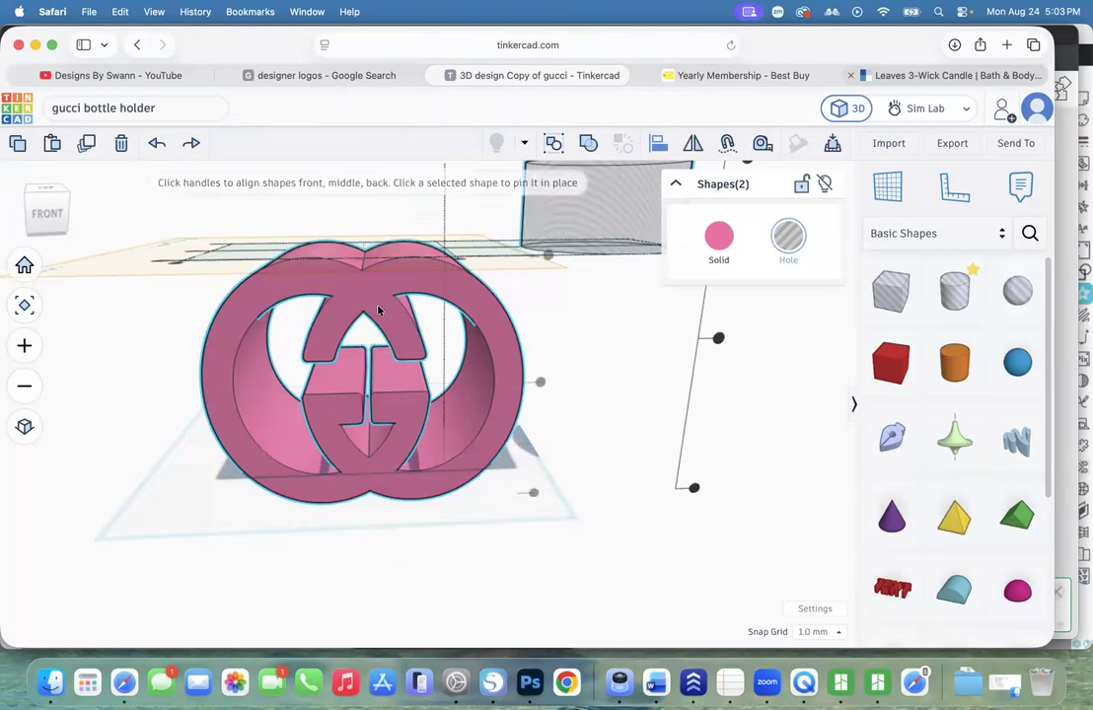
pyautogui.scroll(-3, 574, 371)
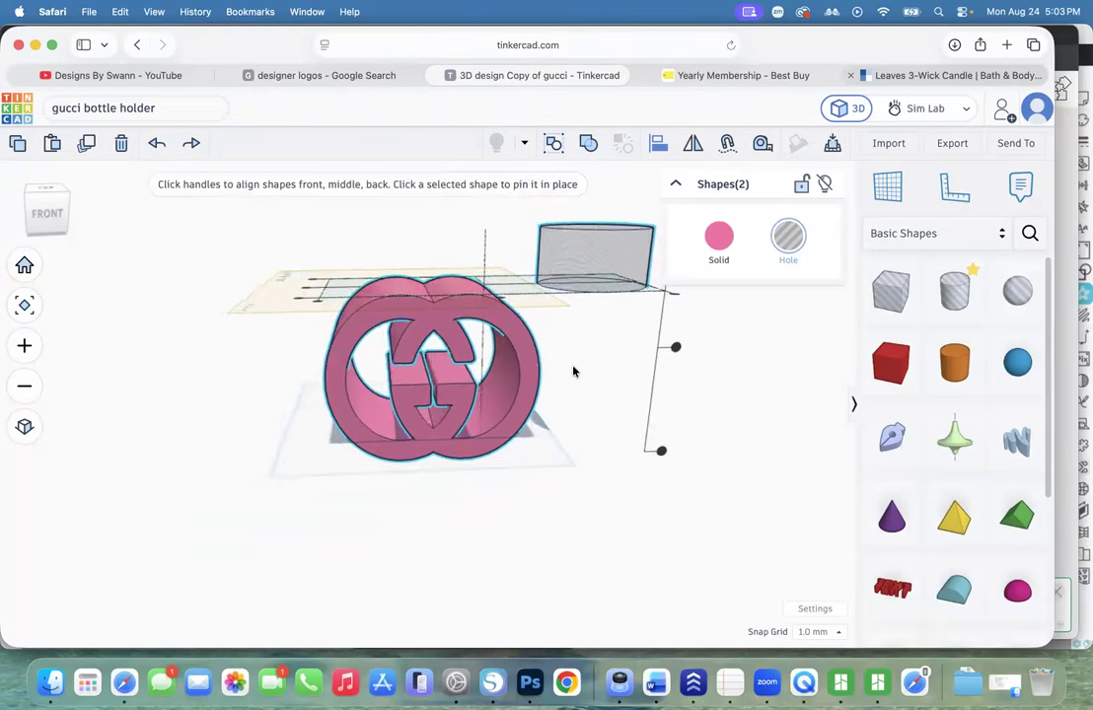
pyautogui.click(42, 212)
pyautogui.click(510, 354)
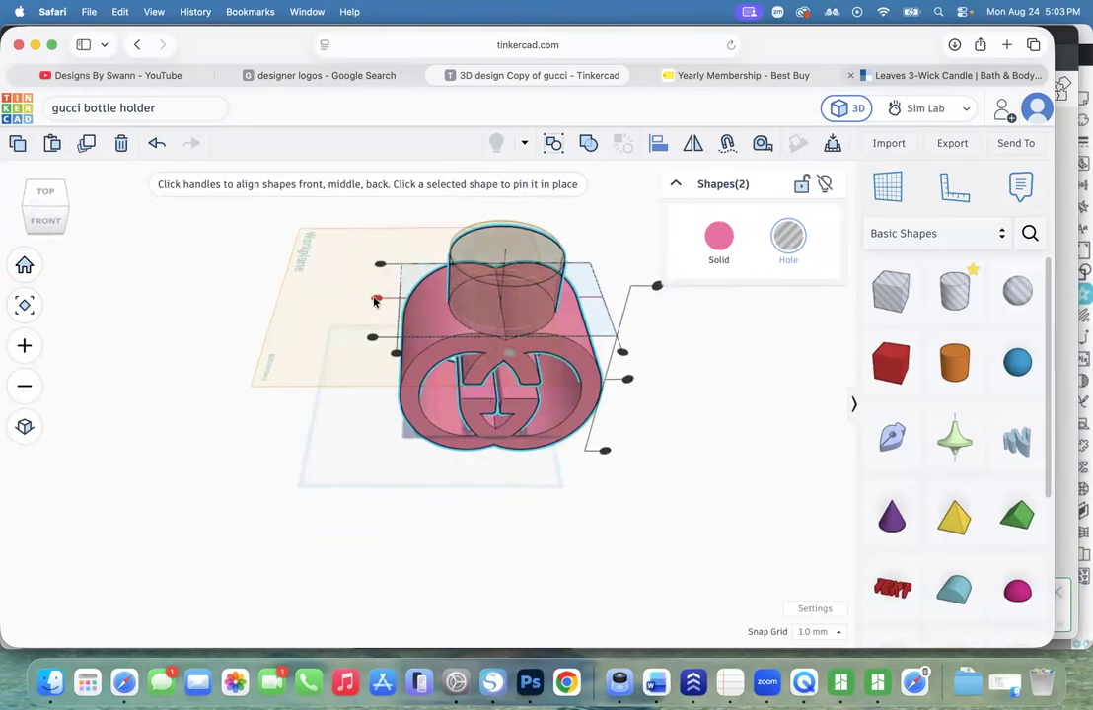
pyautogui.click(376, 298)
# Tilt the cylinder hole 22.5° sideways as seen from the logo's back, undoing the accidental move
pyautogui.moveTo(40, 216); pyautogui.dragTo(89, 216)
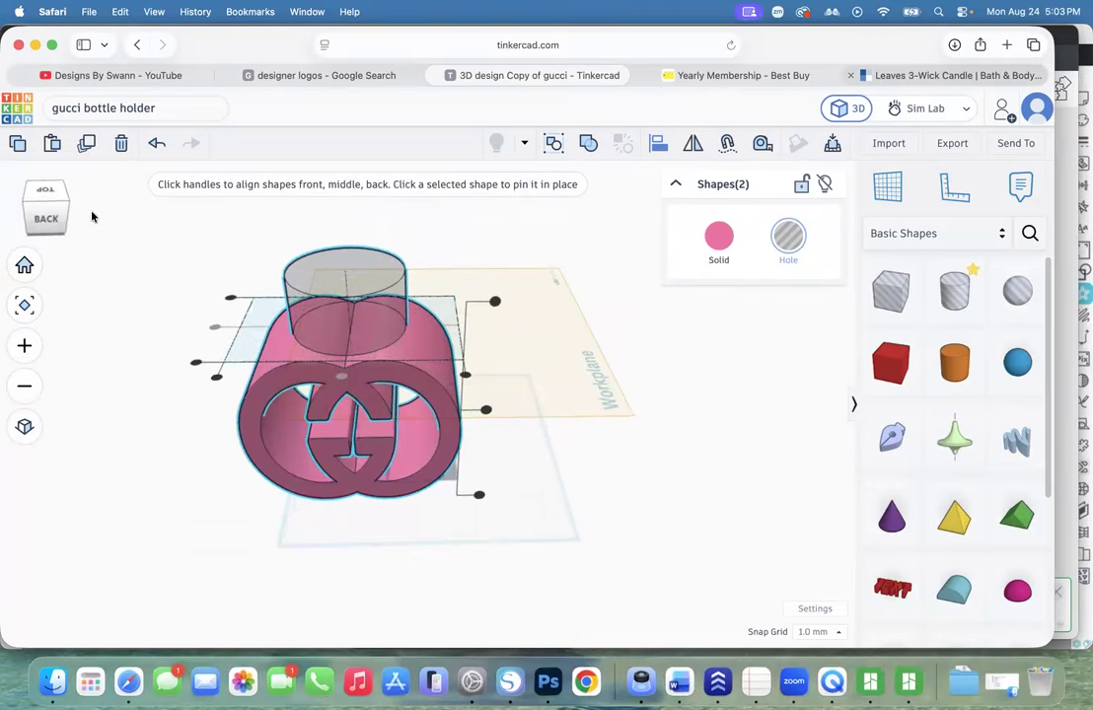
pyautogui.click(185, 456)
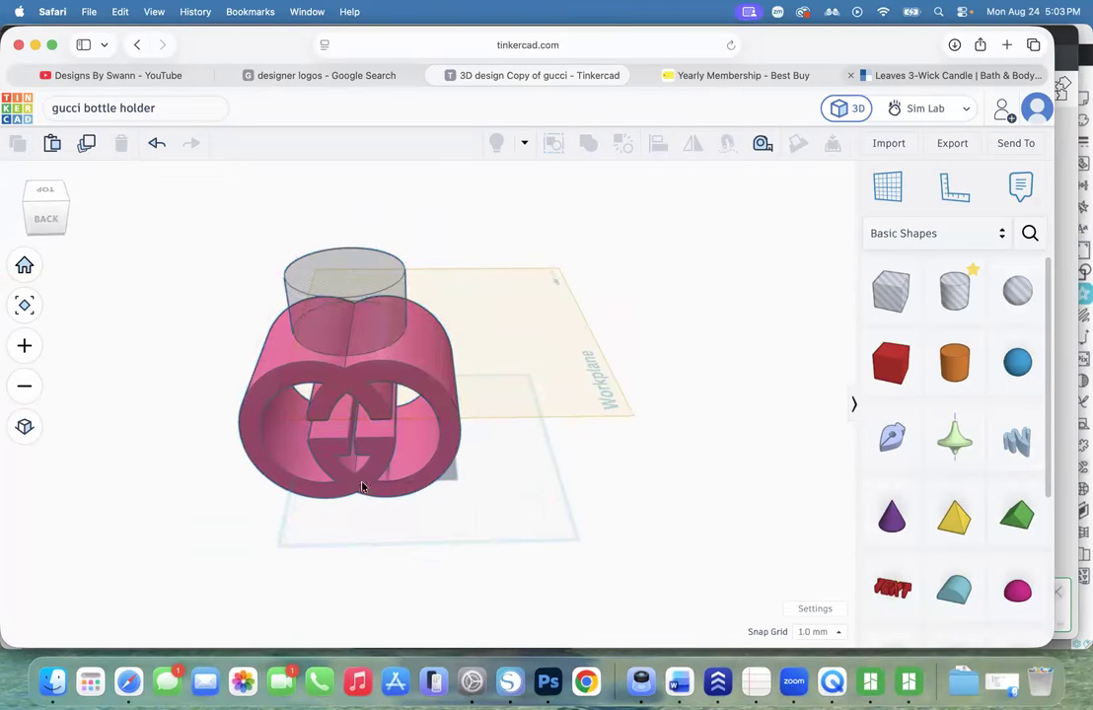
pyautogui.click(47, 216)
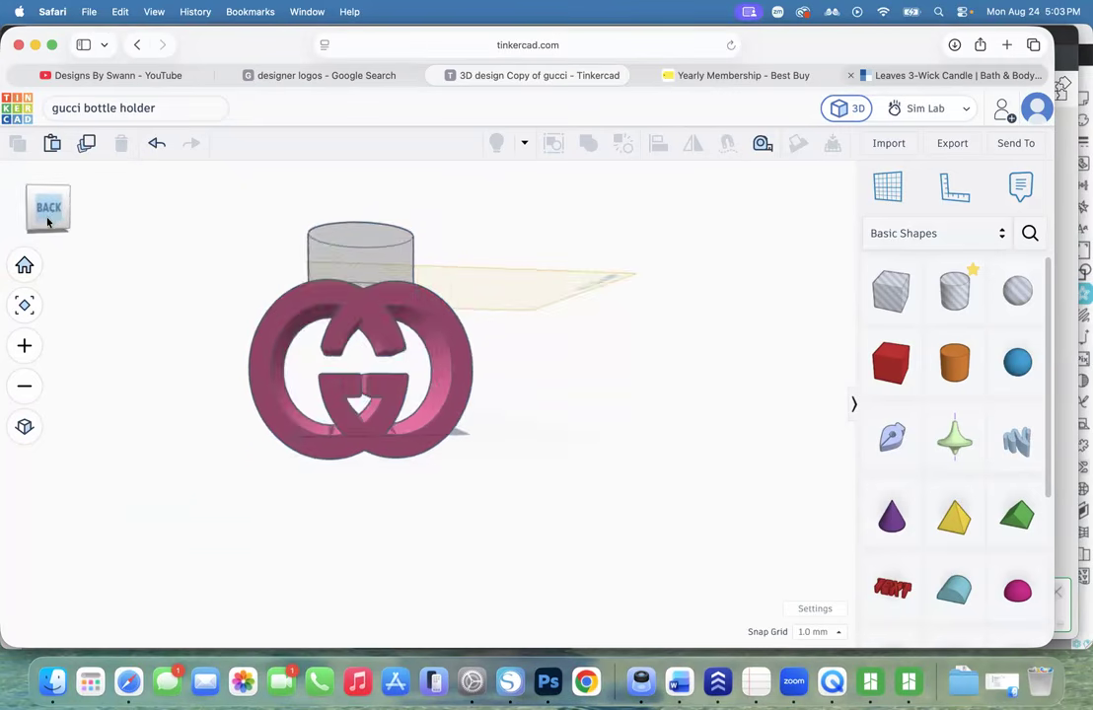
pyautogui.moveTo(50, 216); pyautogui.dragTo(48, 216)
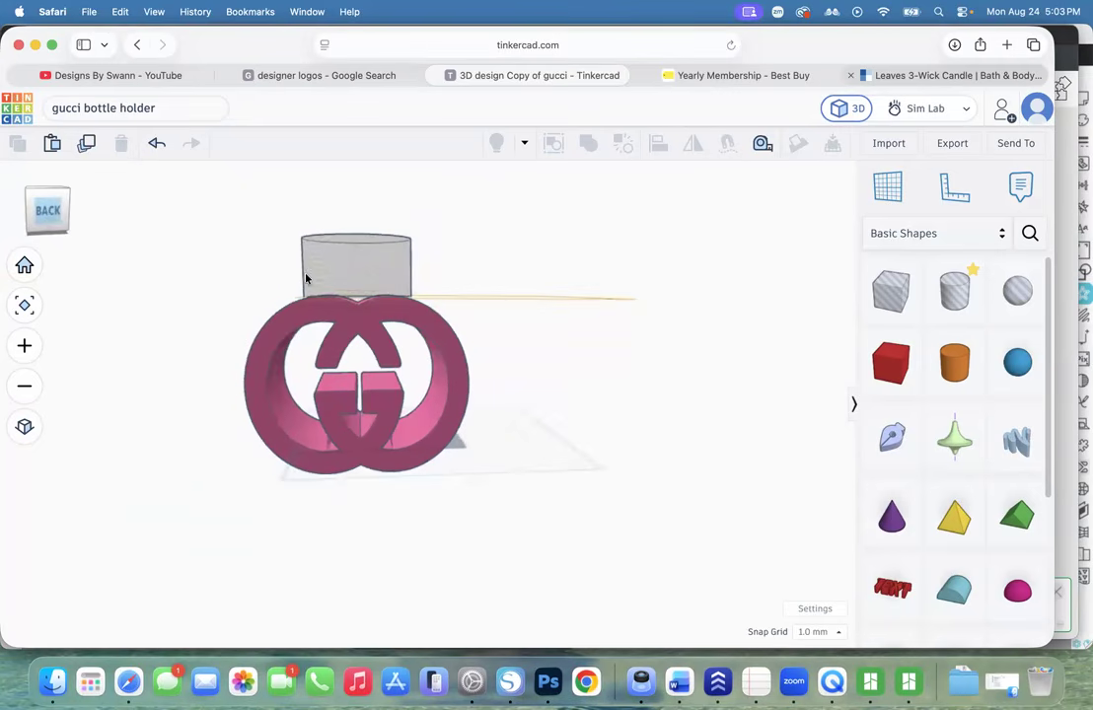
pyautogui.click(329, 245)
pyautogui.moveTo(356, 195); pyautogui.dragTo(345, 265)
pyautogui.click(190, 242)
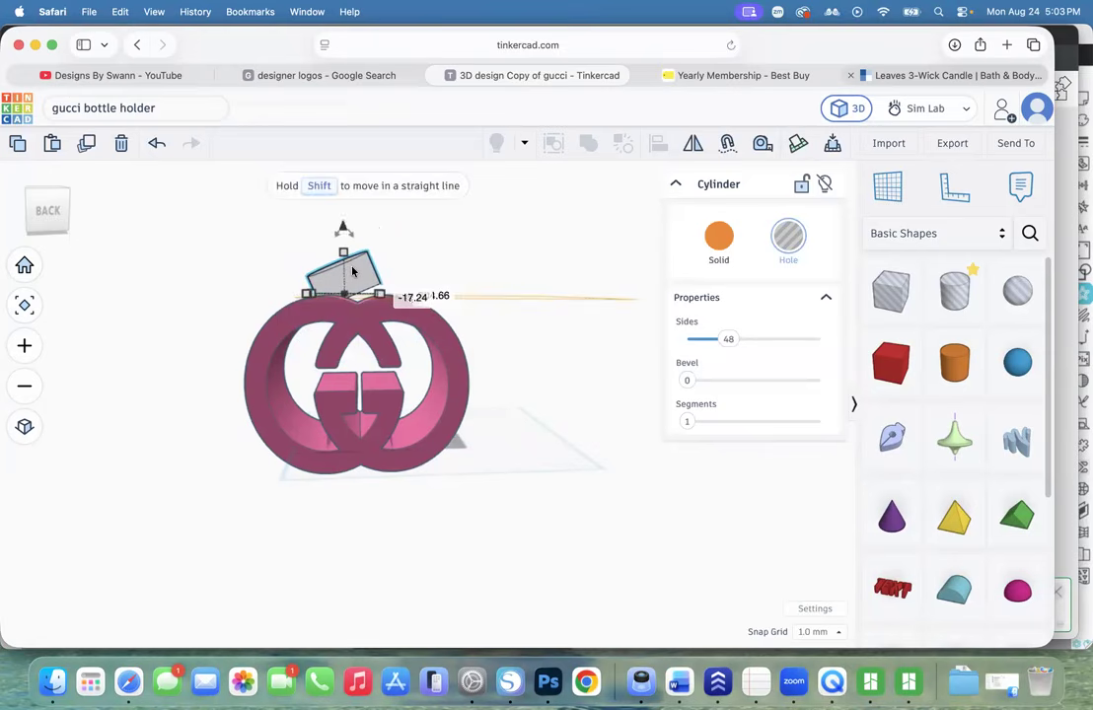
pyautogui.click(157, 143)
pyautogui.click(56, 219)
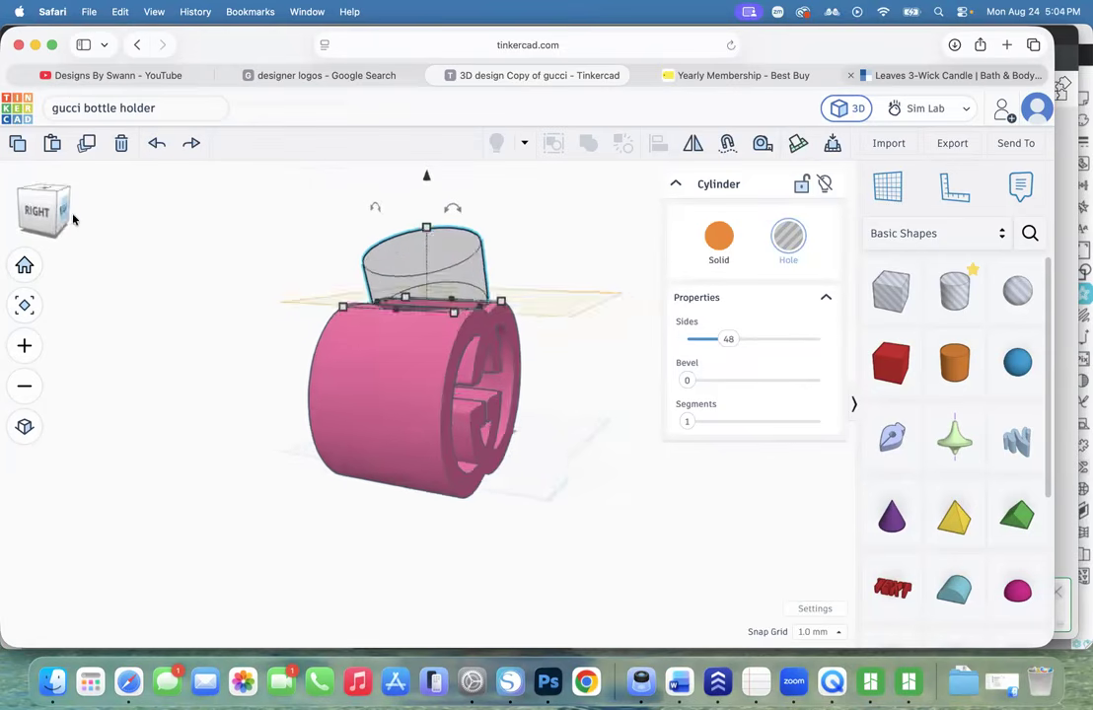
# Lower the tilted cylinder hole into the logo until its lowest point is 39 mm below the workplane
pyautogui.moveTo(422, 173); pyautogui.dragTo(424, 206)
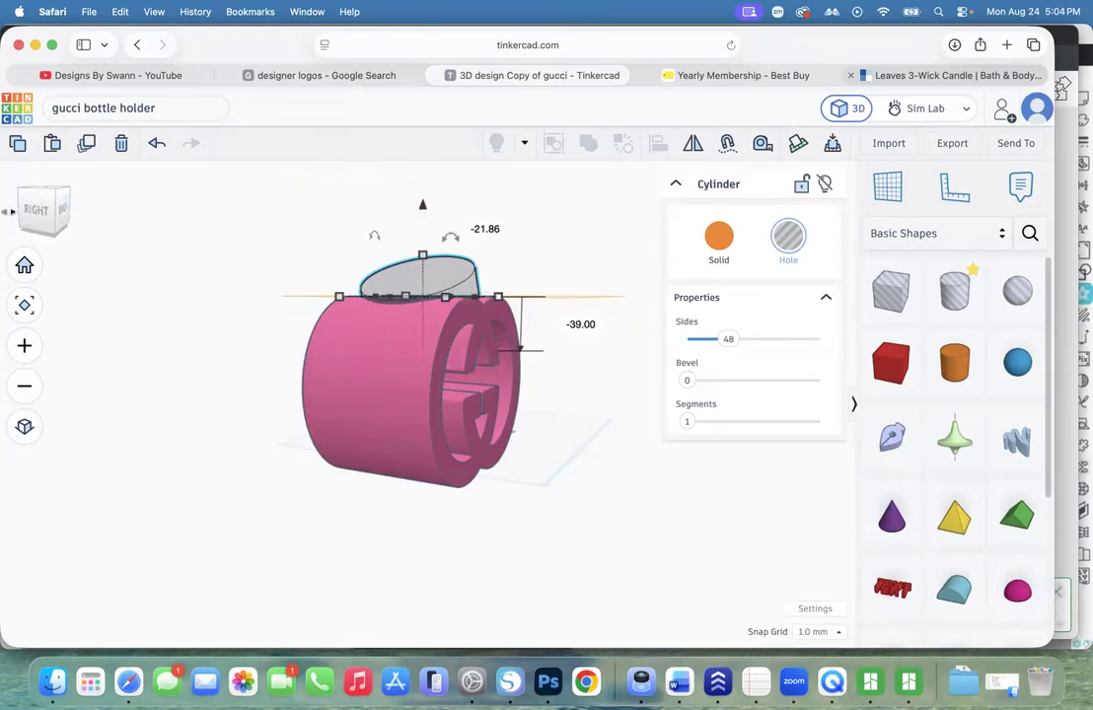
pyautogui.click(61, 210)
pyautogui.click(42, 214)
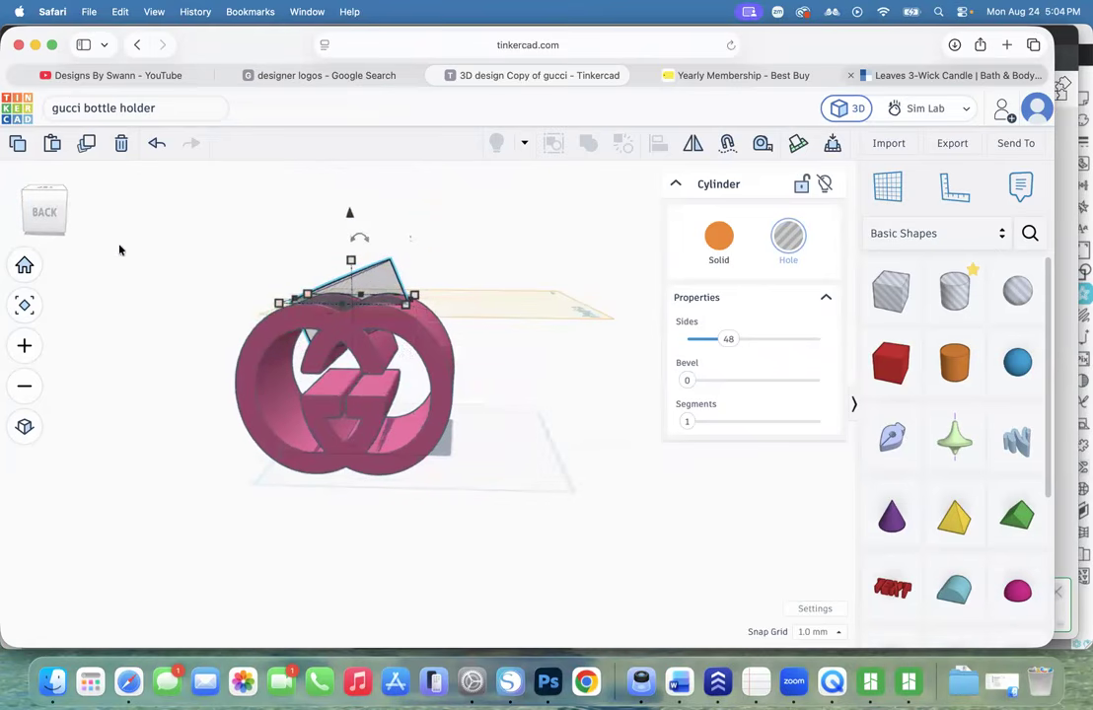
pyautogui.click(41, 192)
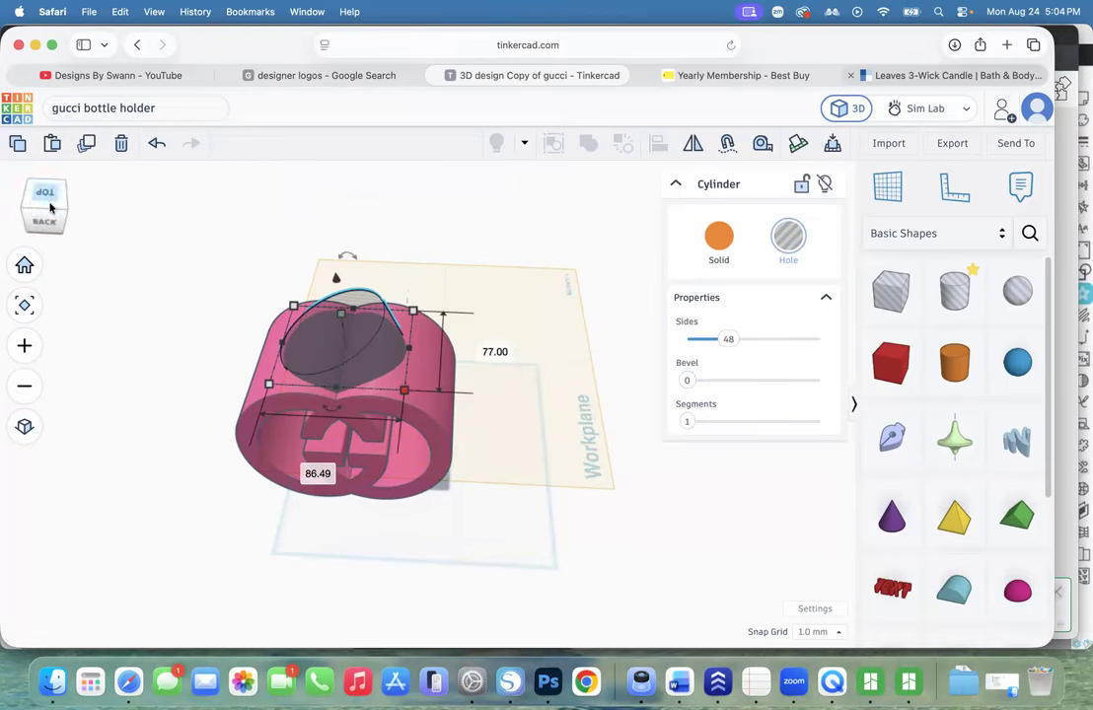
# Rotate the cylinder hole 22.5° back to upright and set its height to 65 mm
pyautogui.click(352, 257)
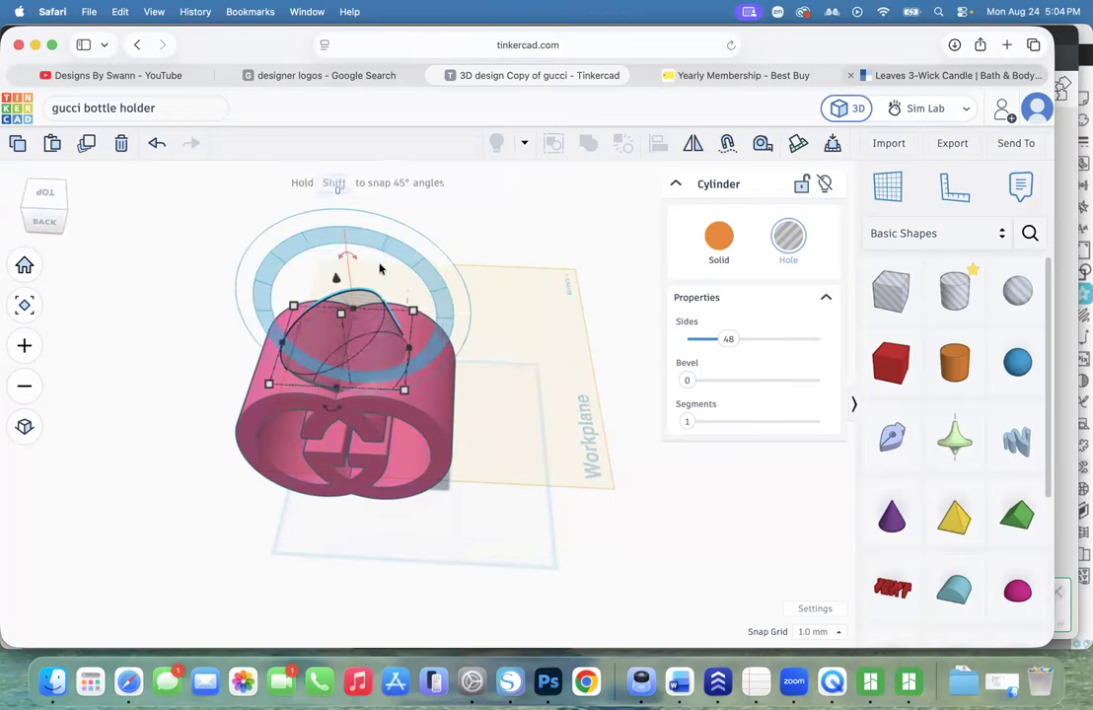
pyautogui.click(390, 273)
pyautogui.click(350, 359)
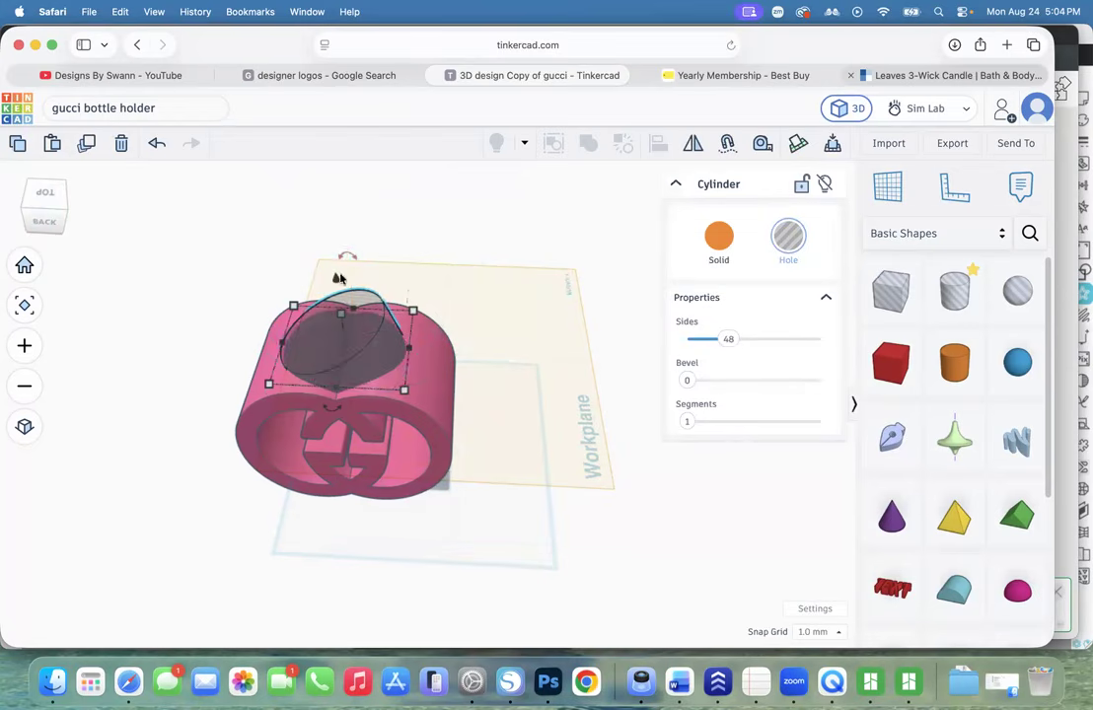
pyautogui.moveTo(346, 254)
pyautogui.moveTo(347, 255); pyautogui.dragTo(367, 272)
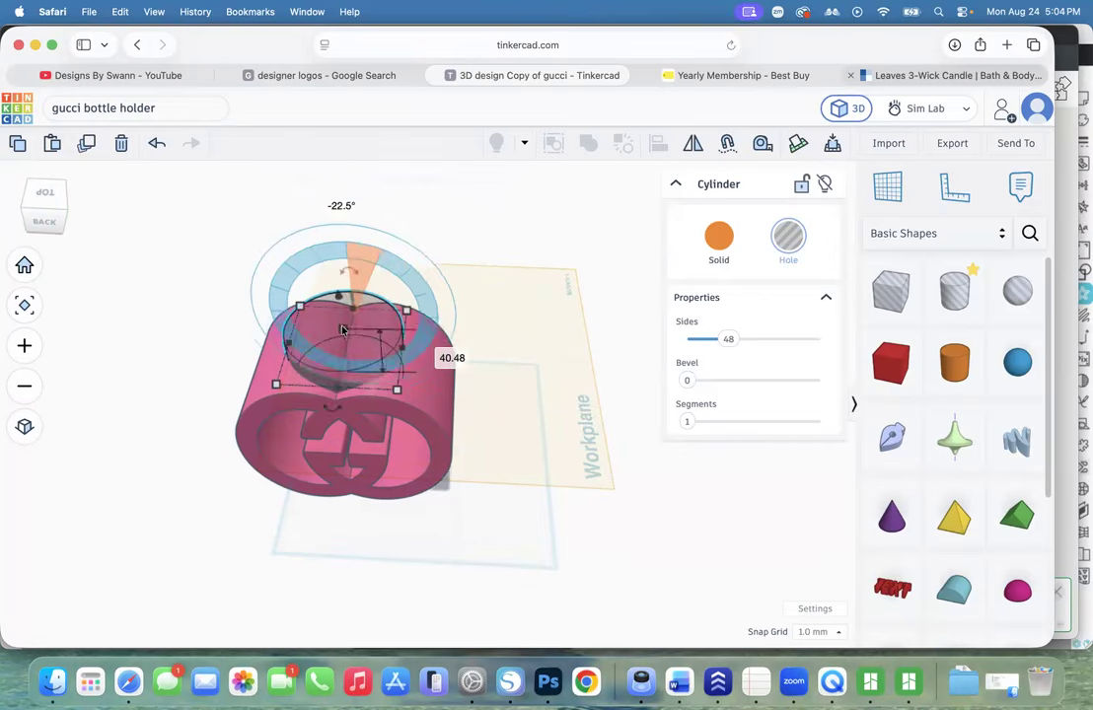
pyautogui.click(438, 352)
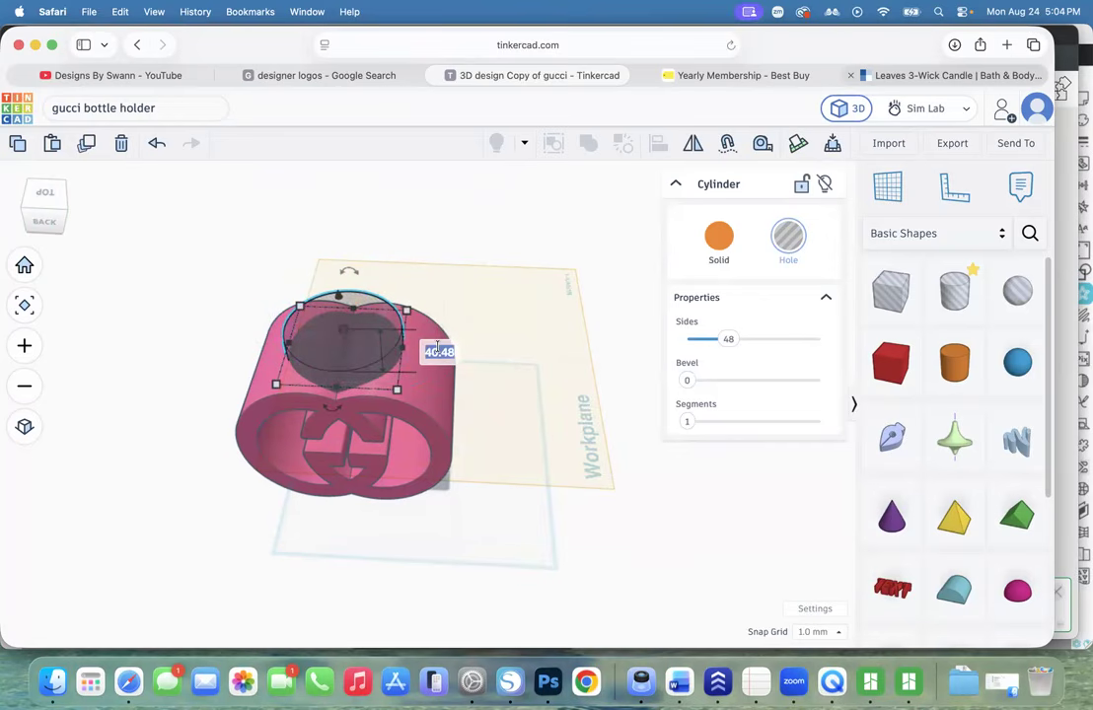
pyautogui.write('65')
pyautogui.press('Return')
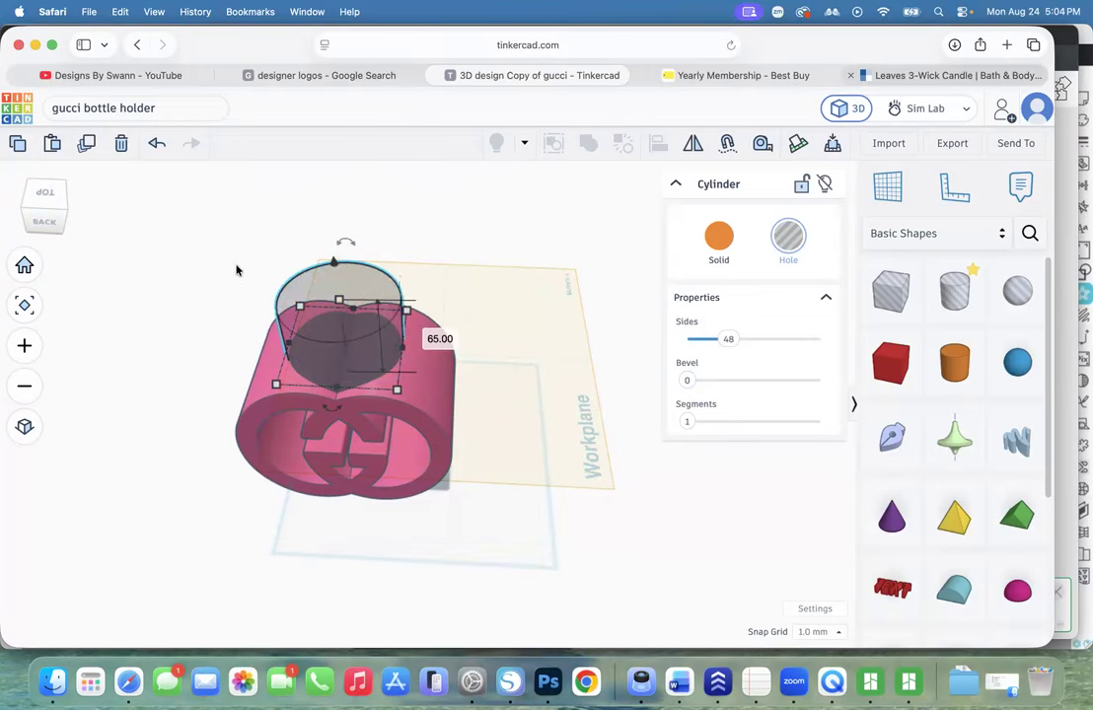
# Tilt the 65 mm tall cylinder hole 22.5° sideways again in the same direction
pyautogui.click(326, 234)
pyautogui.click(315, 270)
pyautogui.moveTo(345, 243); pyautogui.dragTo(310, 255)
pyautogui.click(47, 210)
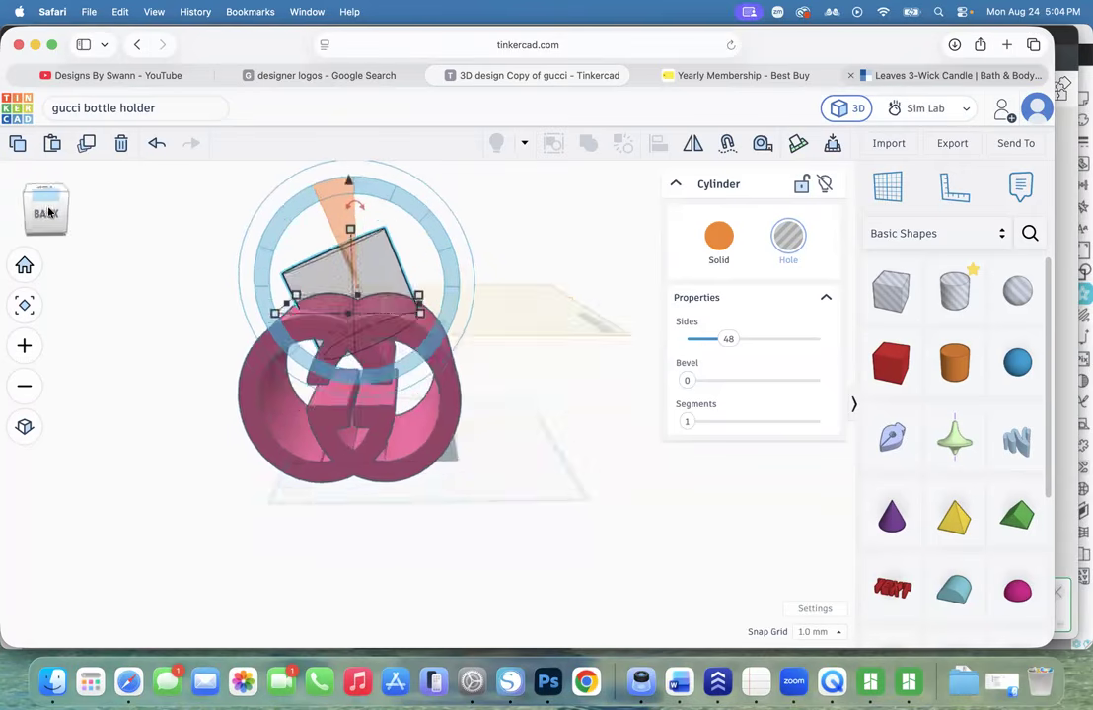
pyautogui.moveTo(49, 210); pyautogui.dragTo(58, 212)
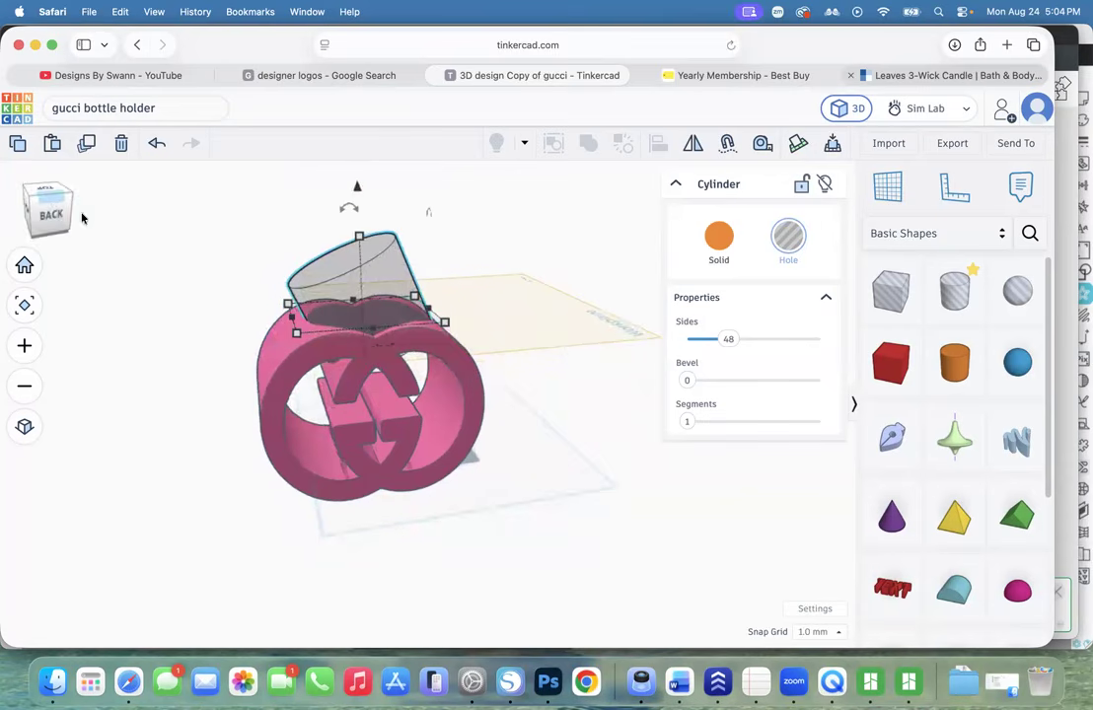
# Sink the tilted cylinder hole deeper into the logo until its lowest point is 66 mm below the workplane
pyautogui.moveTo(356, 189); pyautogui.dragTo(362, 232)
pyautogui.click(58, 212)
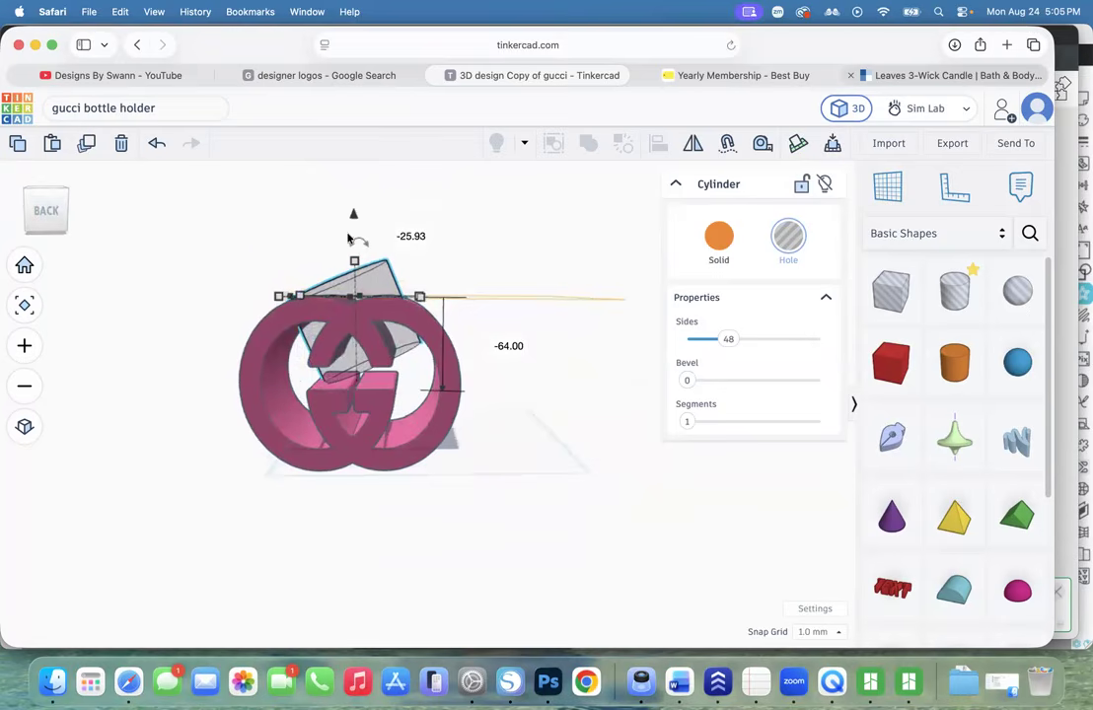
pyautogui.moveTo(59, 216); pyautogui.dragTo(78, 222)
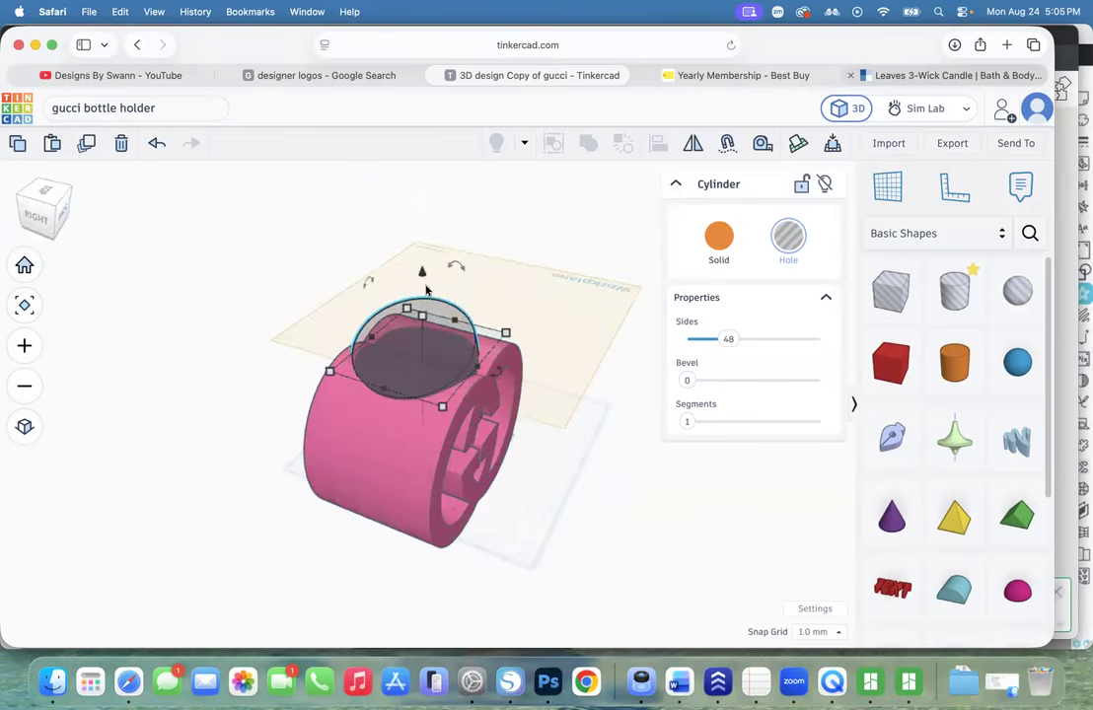
pyautogui.moveTo(422, 277); pyautogui.dragTo(423, 278)
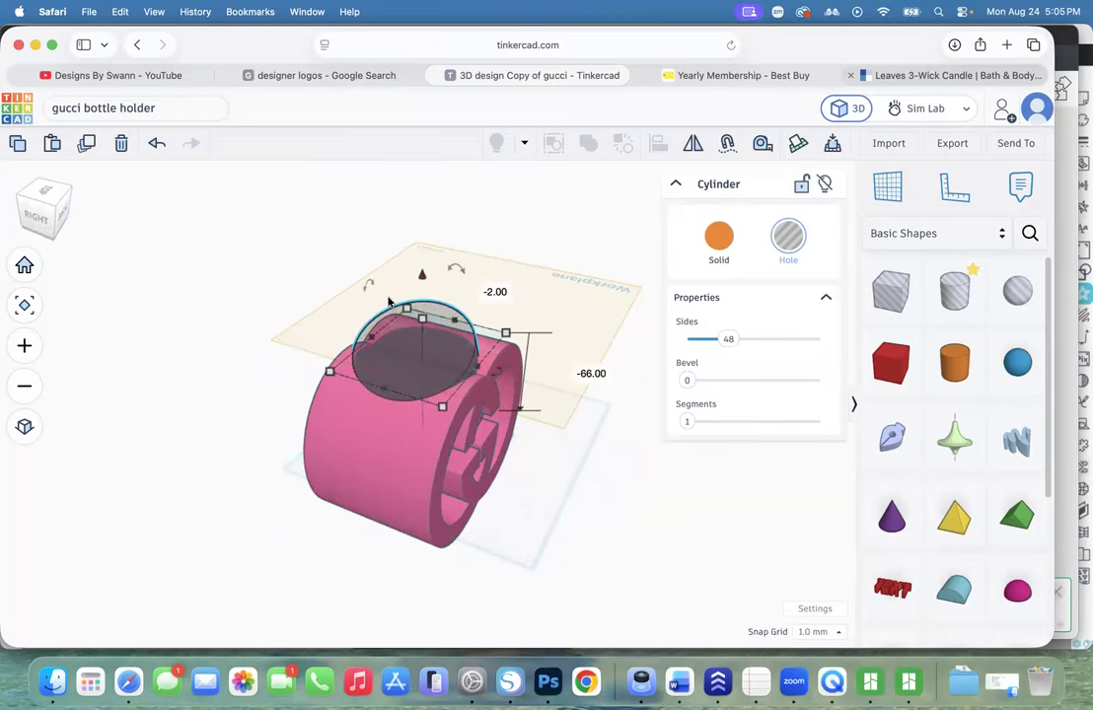
pyautogui.scroll(2, 387, 301)
pyautogui.scroll(2, 388, 301)
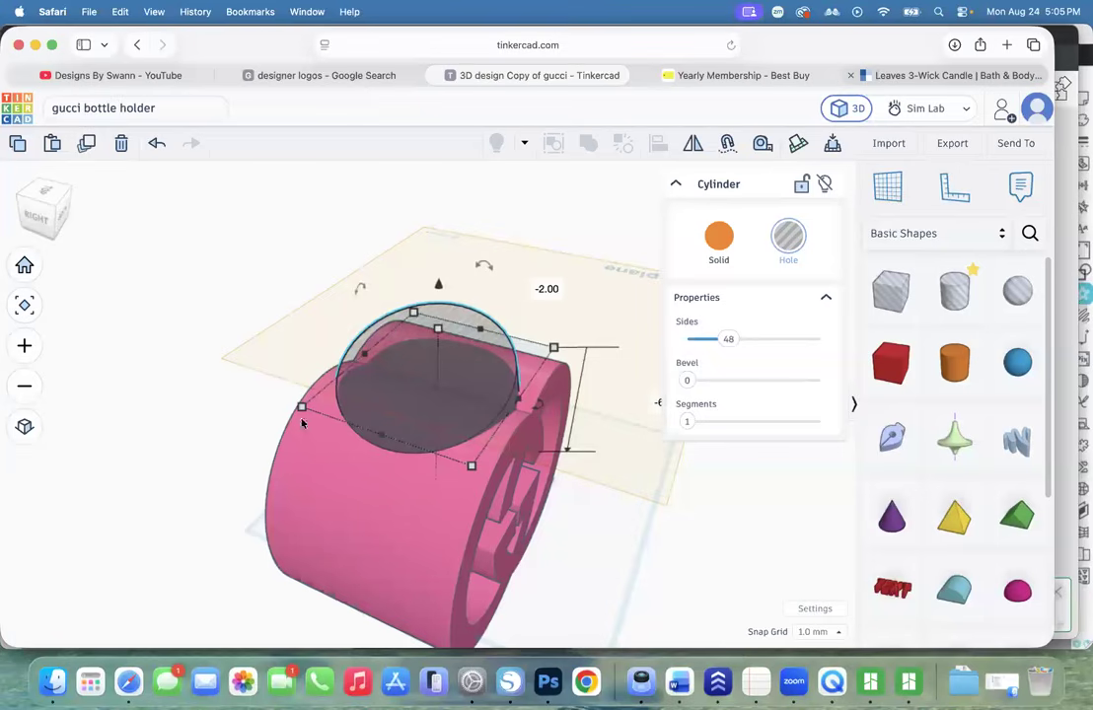
pyautogui.click(47, 212)
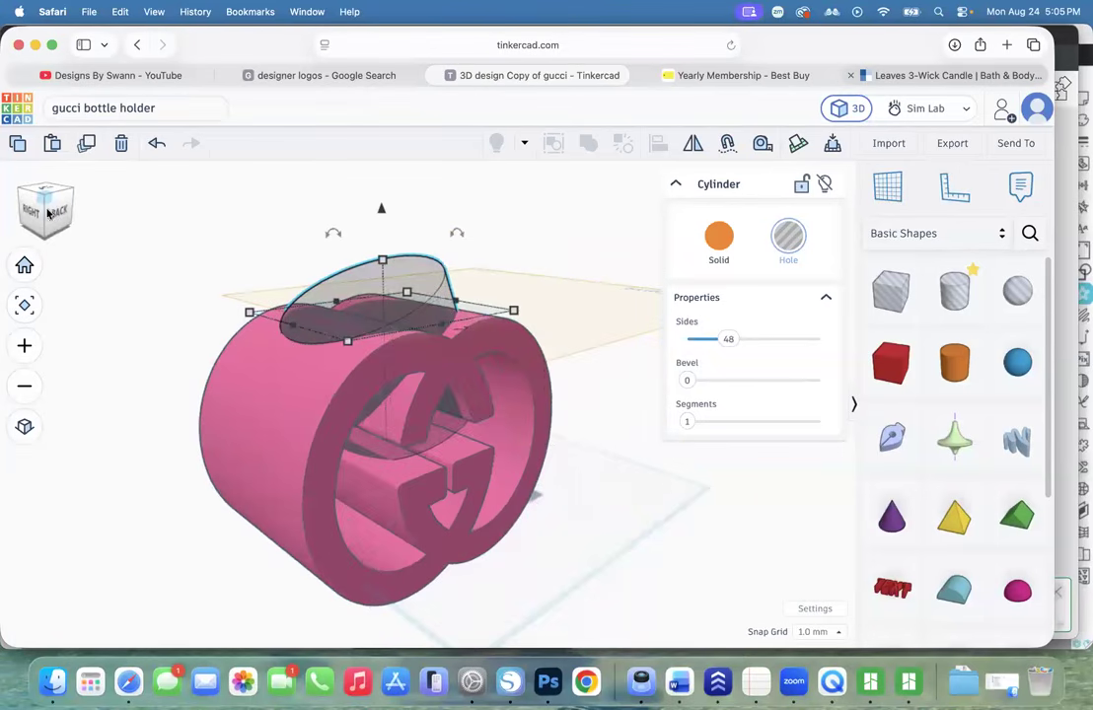
pyautogui.moveTo(381, 210); pyautogui.dragTo(384, 210)
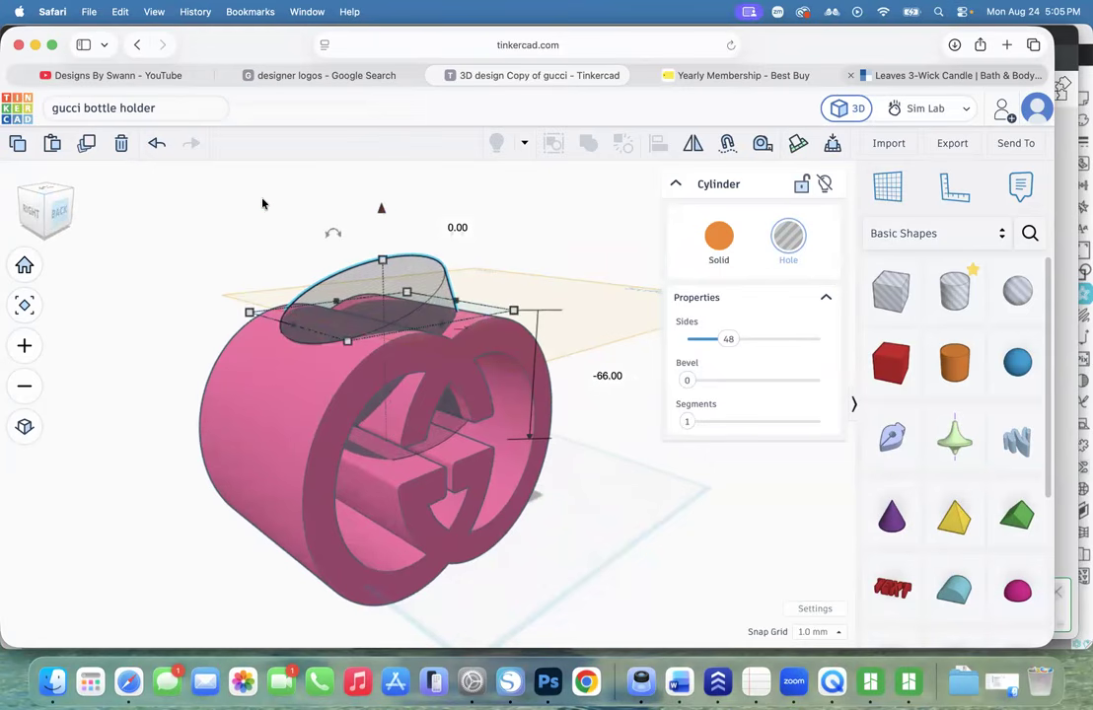
# Rotate the sunken cylinder hole 22.5° back to upright
pyautogui.click(45, 217)
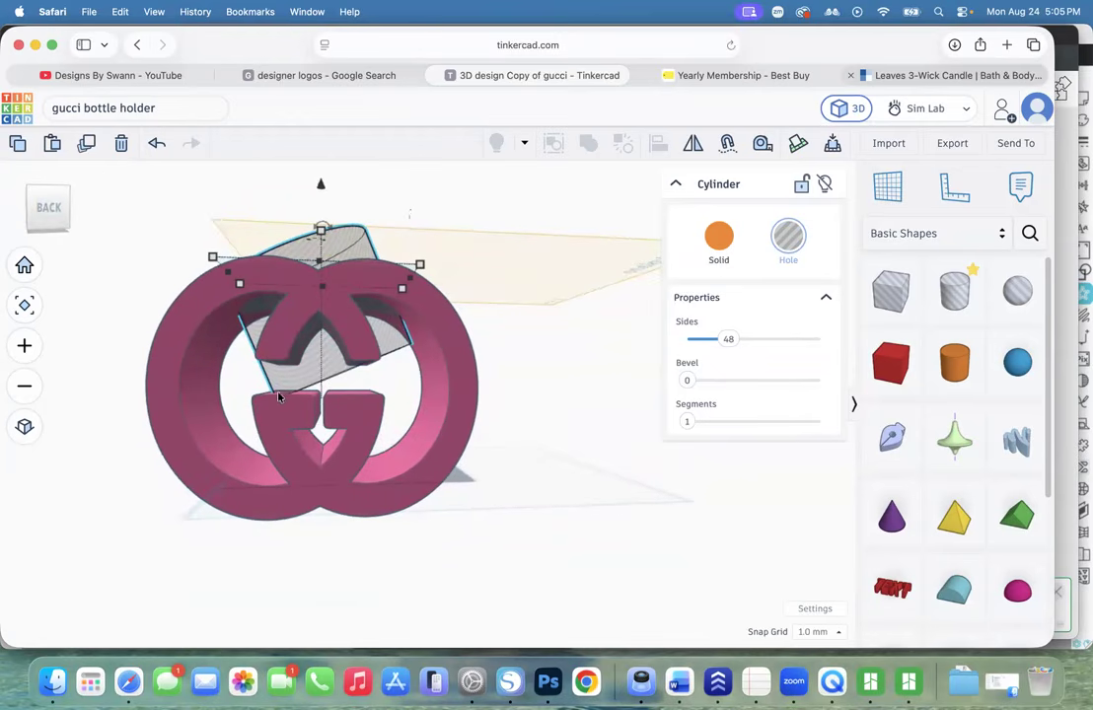
pyautogui.moveTo(52, 214); pyautogui.dragTo(53, 218)
pyautogui.moveTo(308, 225); pyautogui.dragTo(340, 243)
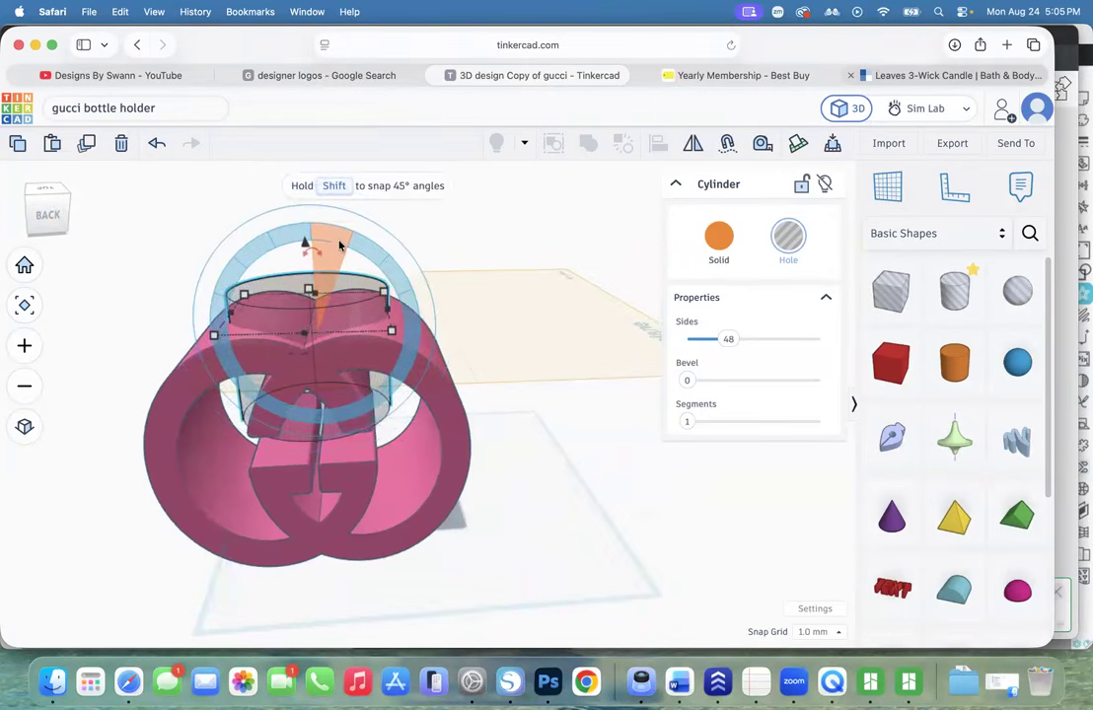
# Set the upright cylinder hole's height to 80 mm and tilt it 22.5° sideways again in the same direction
pyautogui.click(404, 351)
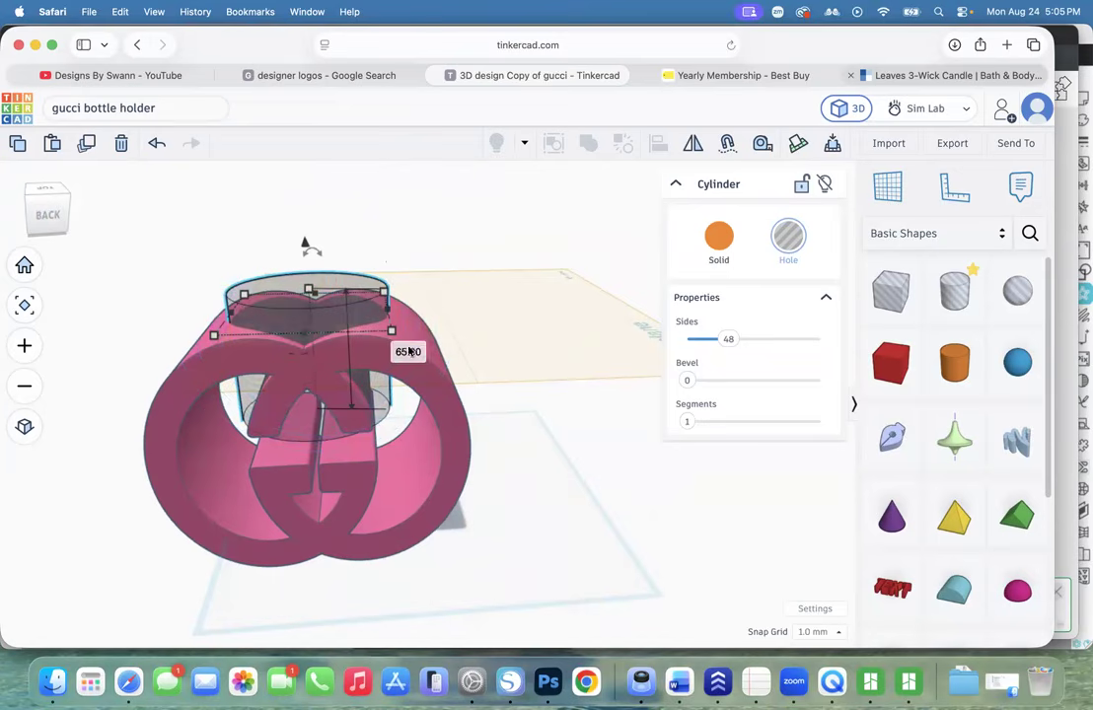
pyautogui.write('80')
pyautogui.press('Return')
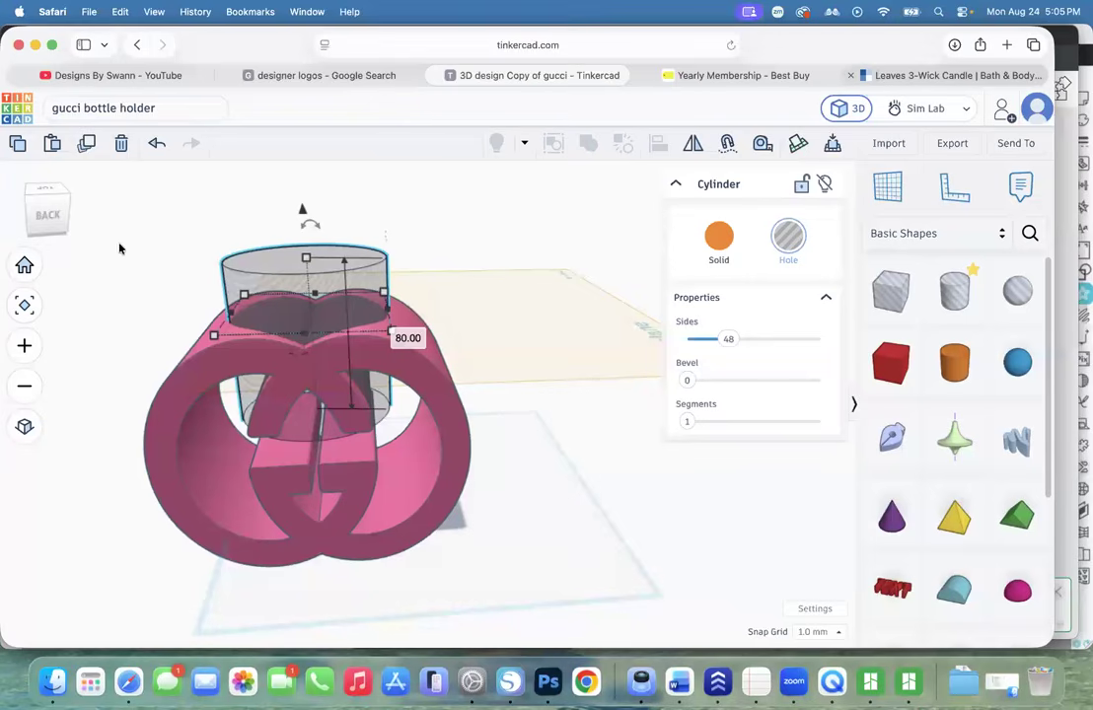
pyautogui.moveTo(305, 225)
pyautogui.moveTo(310, 224); pyautogui.dragTo(130, 215)
pyautogui.click(133, 218)
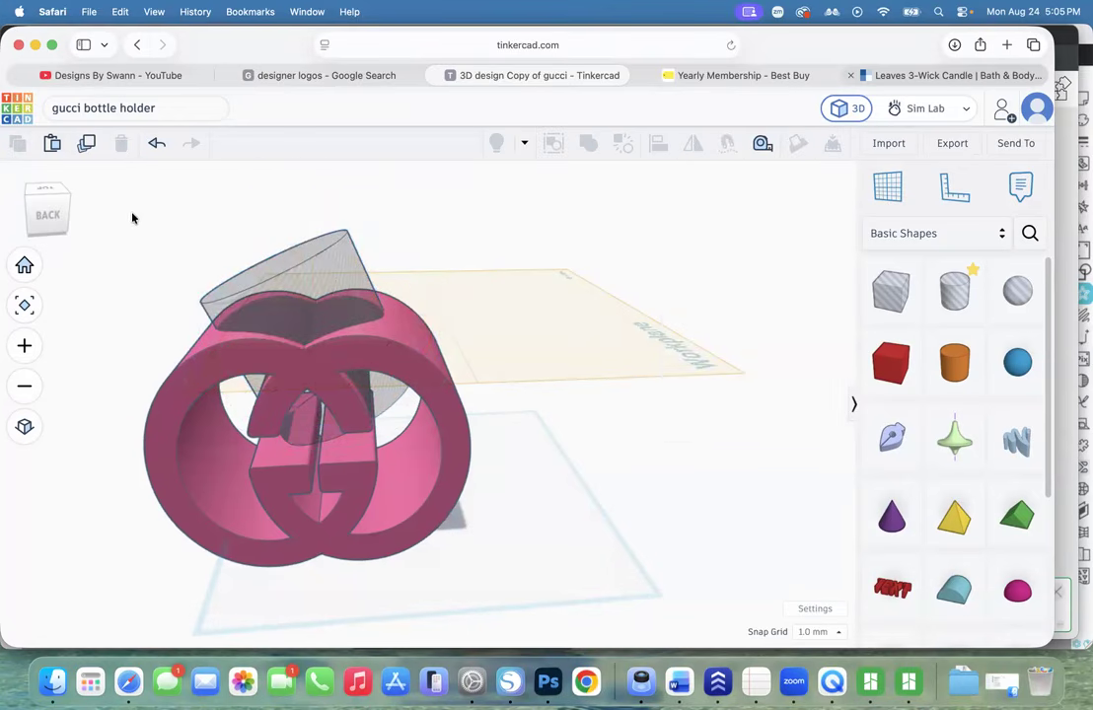
# Sink the tilted cylinder hole deeper into the logo until its lowest point is 80 mm below the workplane
pyautogui.click(323, 258)
pyautogui.moveTo(301, 186); pyautogui.dragTo(305, 222)
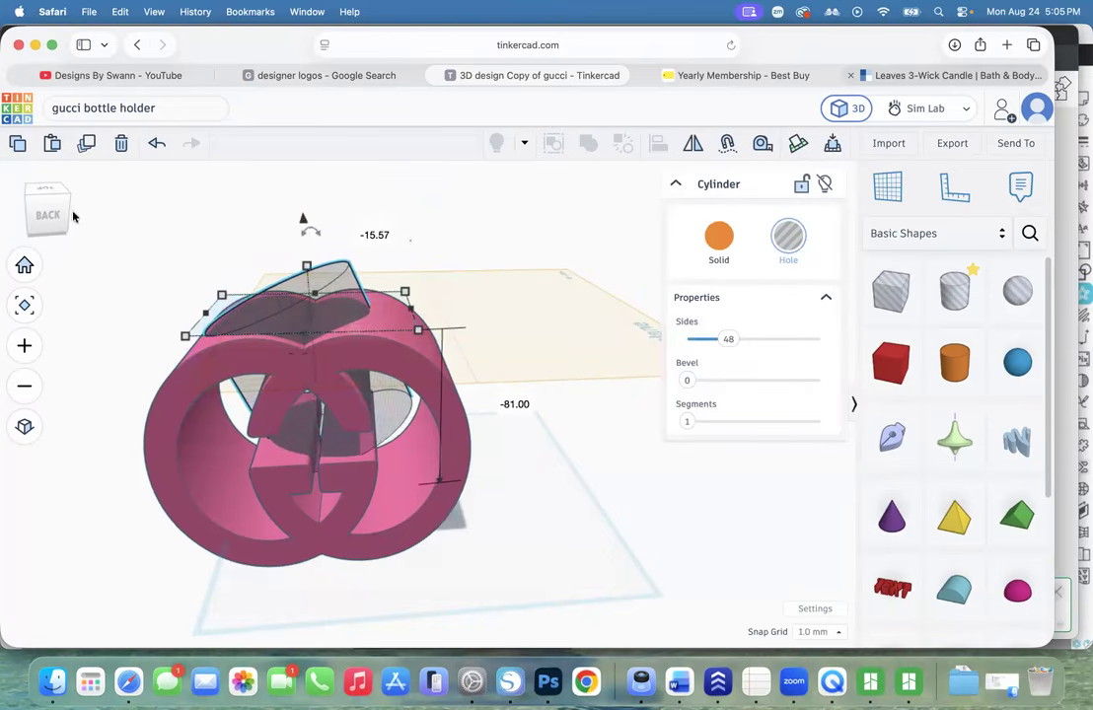
pyautogui.click(64, 216)
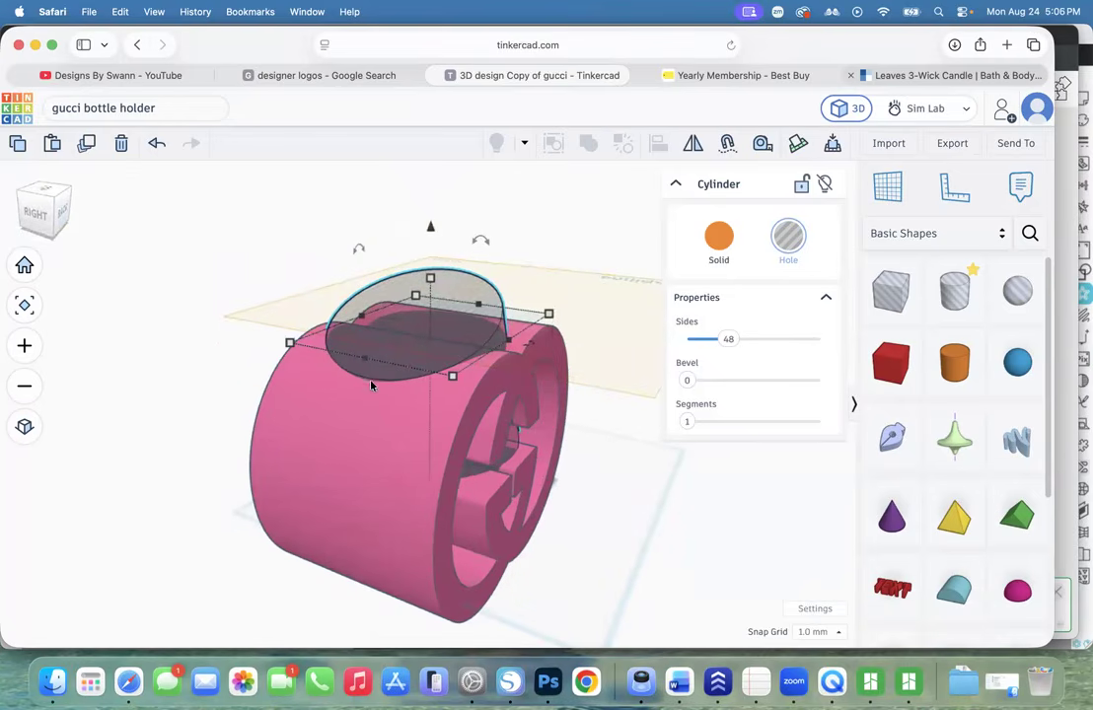
pyautogui.moveTo(431, 229); pyautogui.dragTo(431, 225)
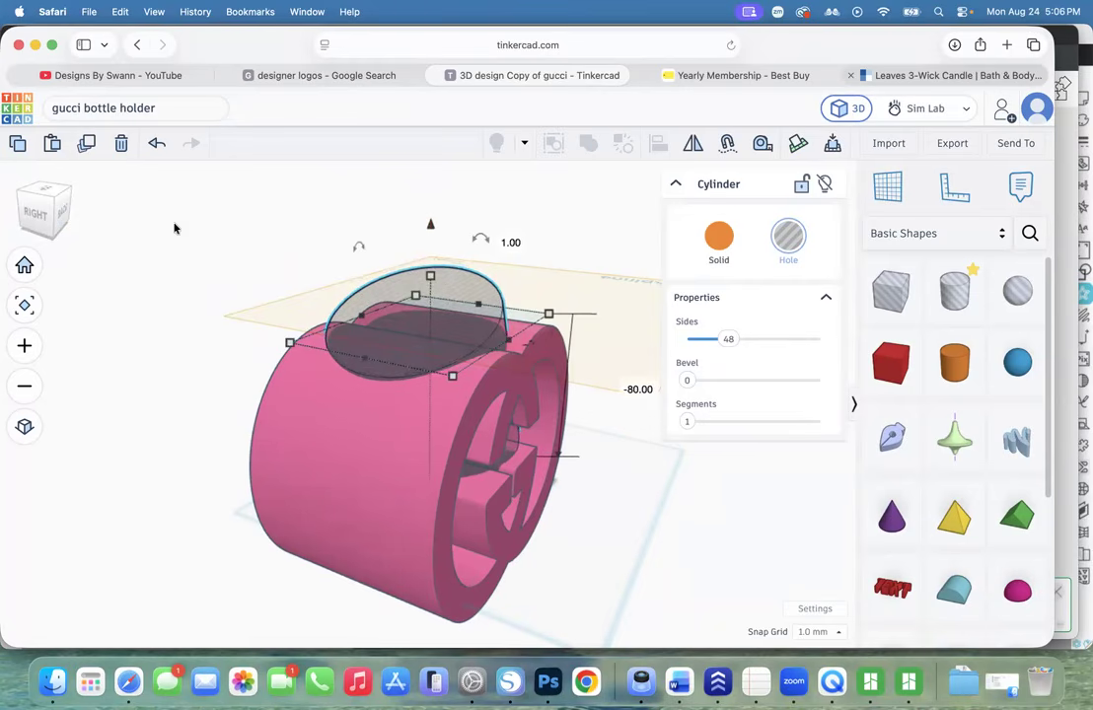
# Set the pink Gucci logo's width to 170 mm, leaving its 90 mm thickness as it is
pyautogui.click(54, 220)
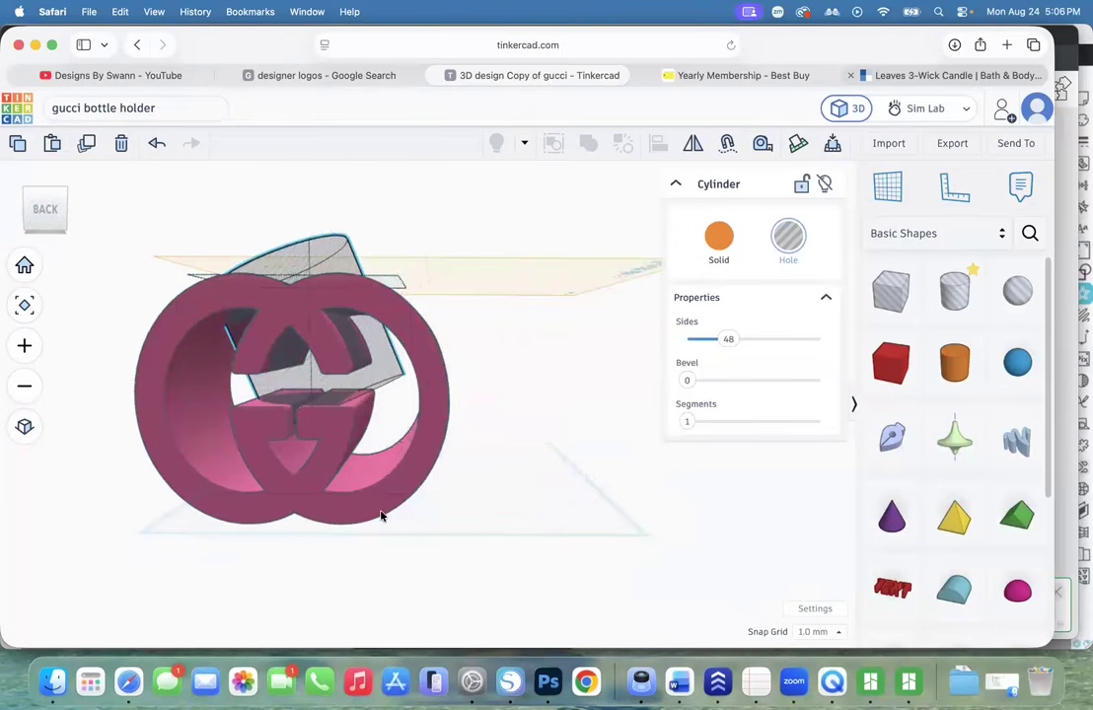
pyautogui.click(436, 416)
pyautogui.click(71, 429)
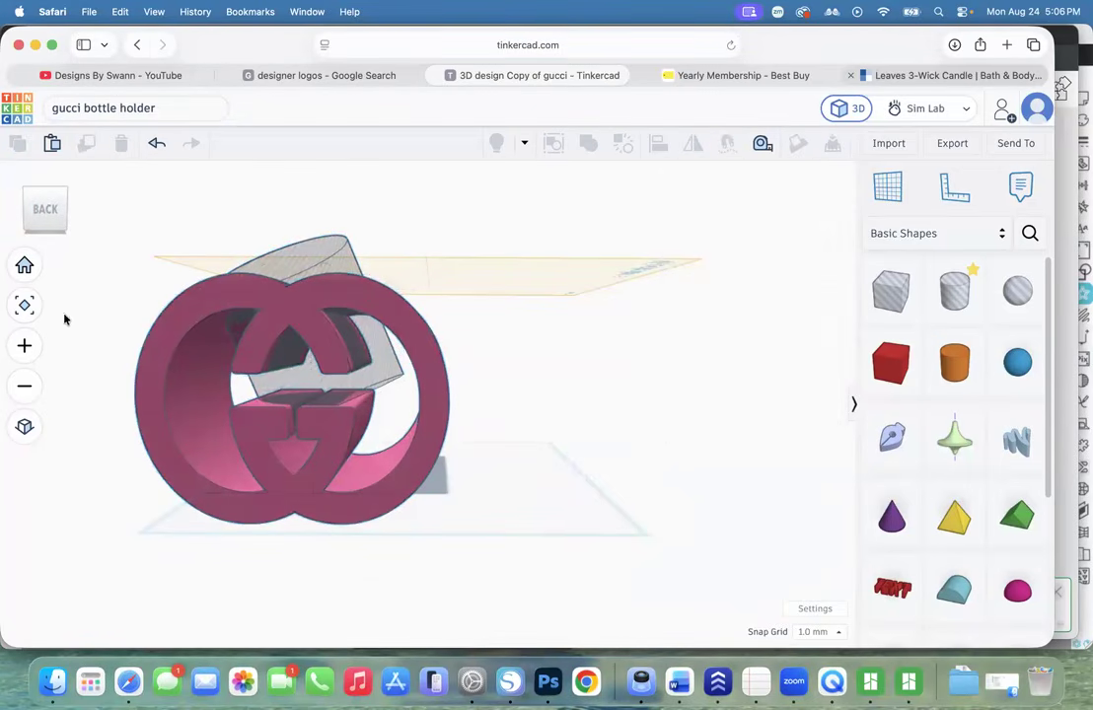
pyautogui.click(44, 219)
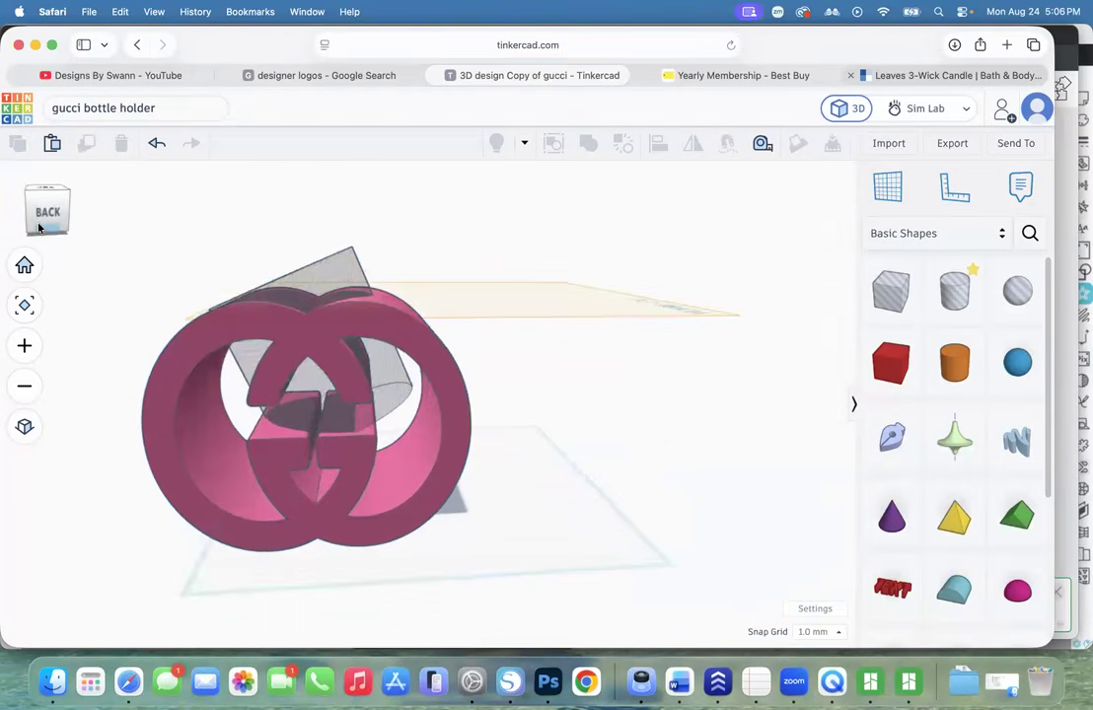
pyautogui.click(413, 529)
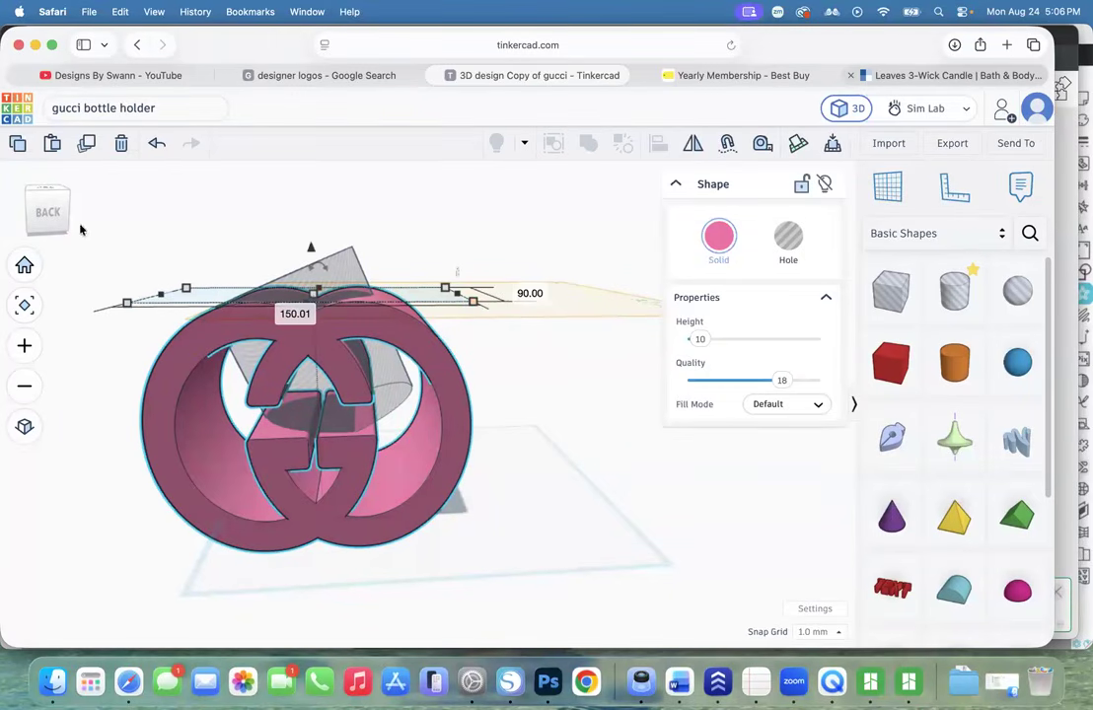
pyautogui.moveTo(54, 192); pyautogui.dragTo(57, 235)
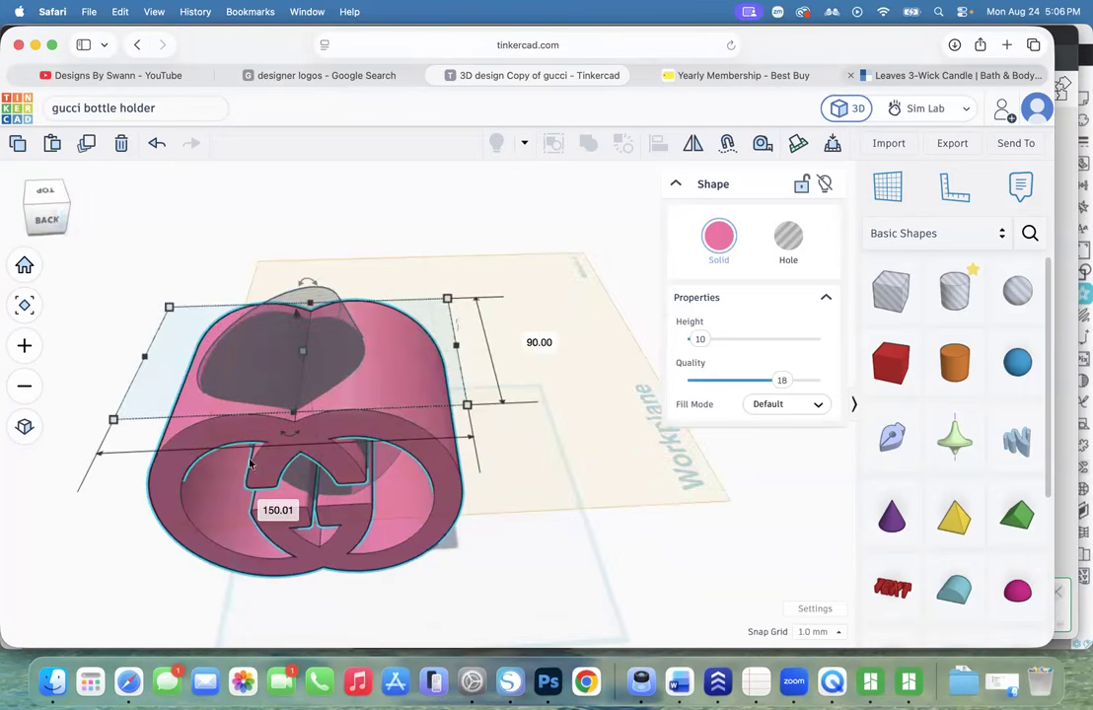
pyautogui.click(279, 511)
pyautogui.write('170')
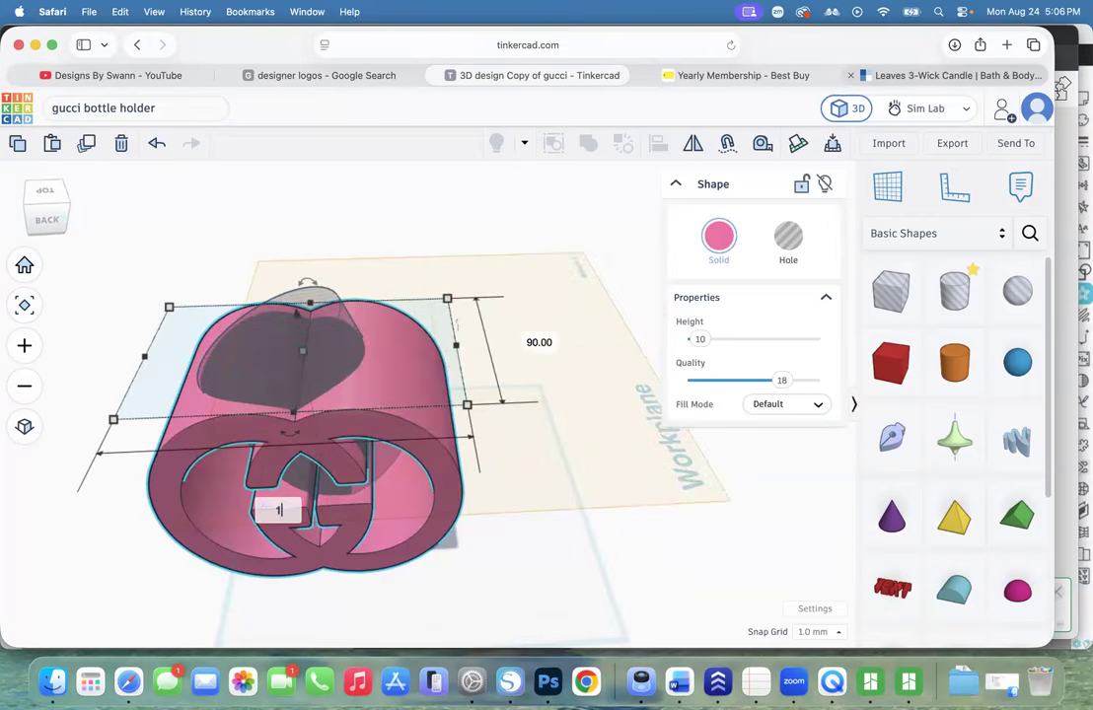
pyautogui.press('Return')
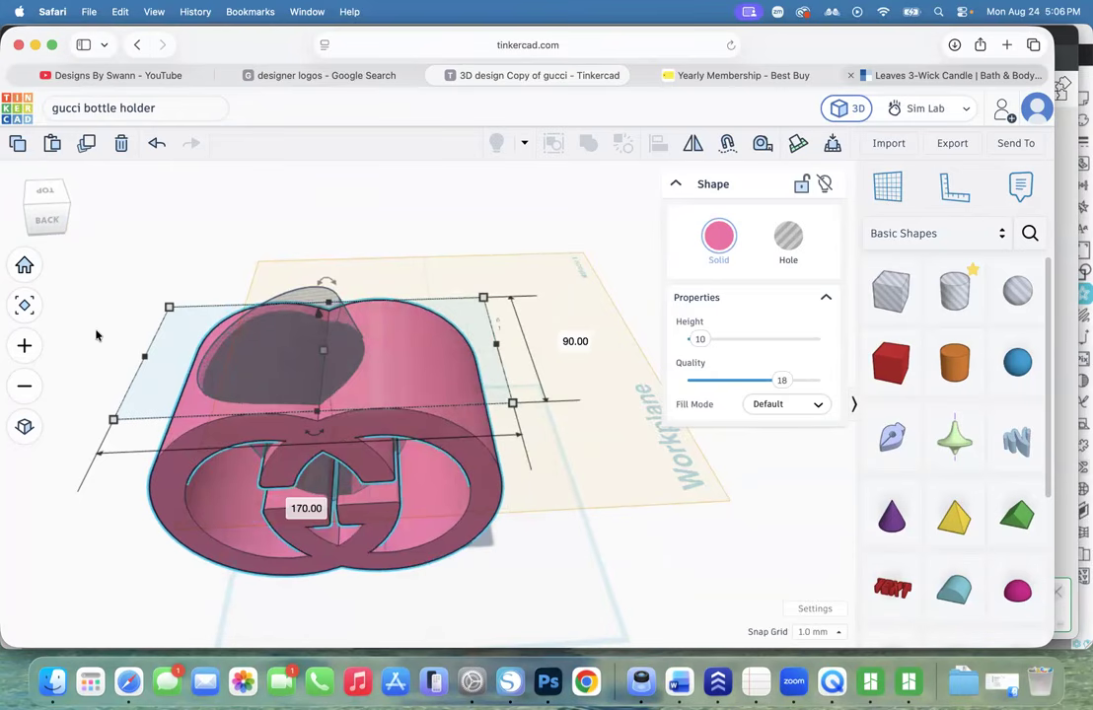
pyautogui.click(180, 255)
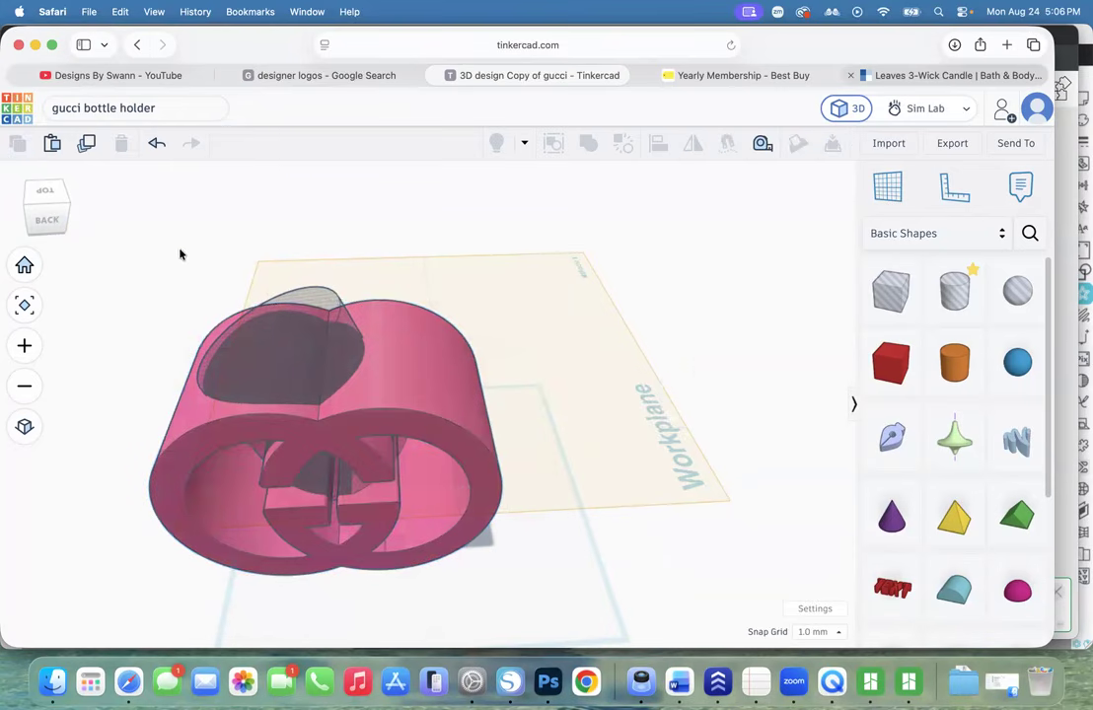
# Align the cylinder hole and the logo to their common centre across the logo's width
pyautogui.moveTo(172, 258); pyautogui.dragTo(336, 369)
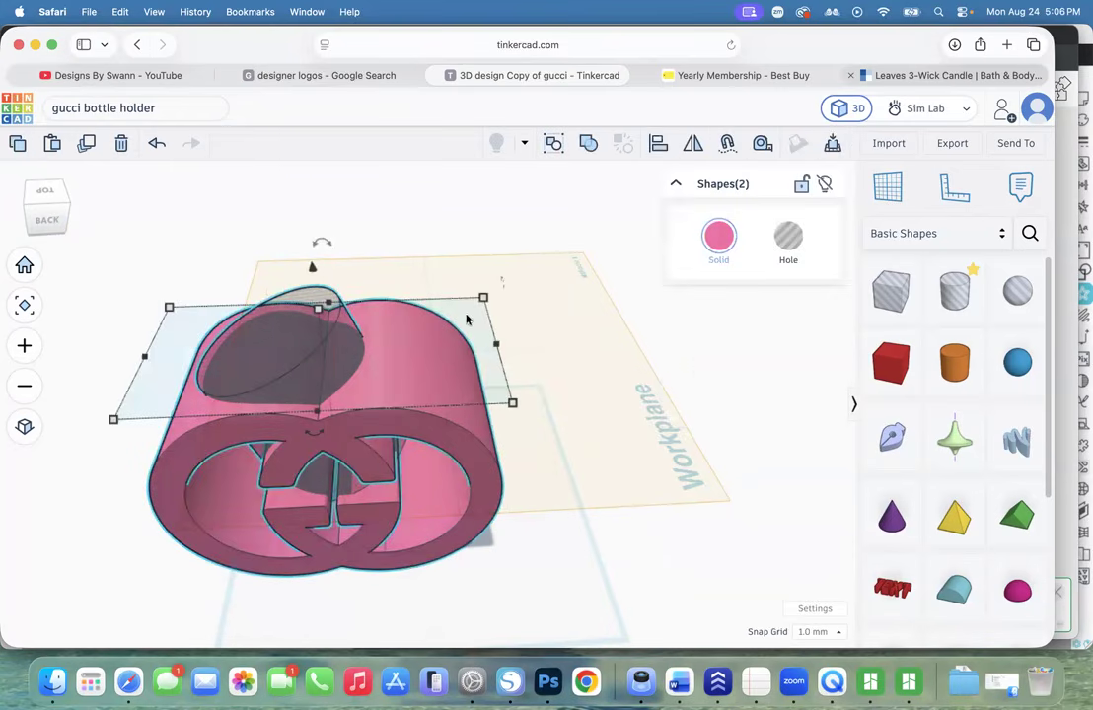
pyautogui.click(657, 144)
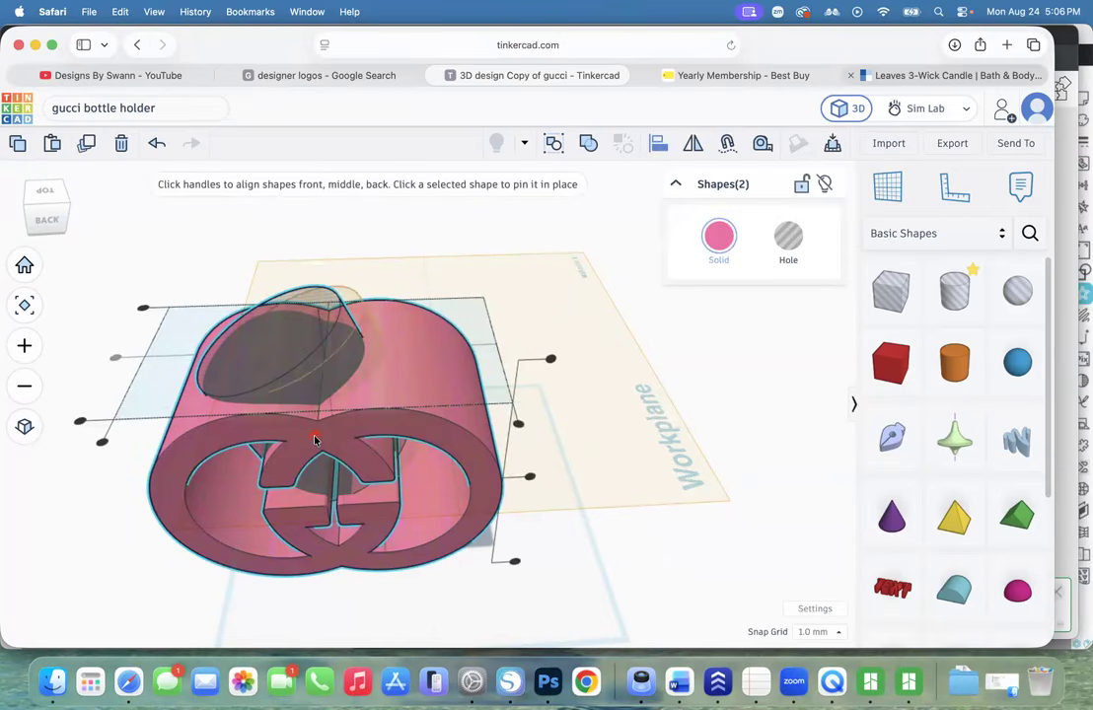
pyautogui.click(315, 439)
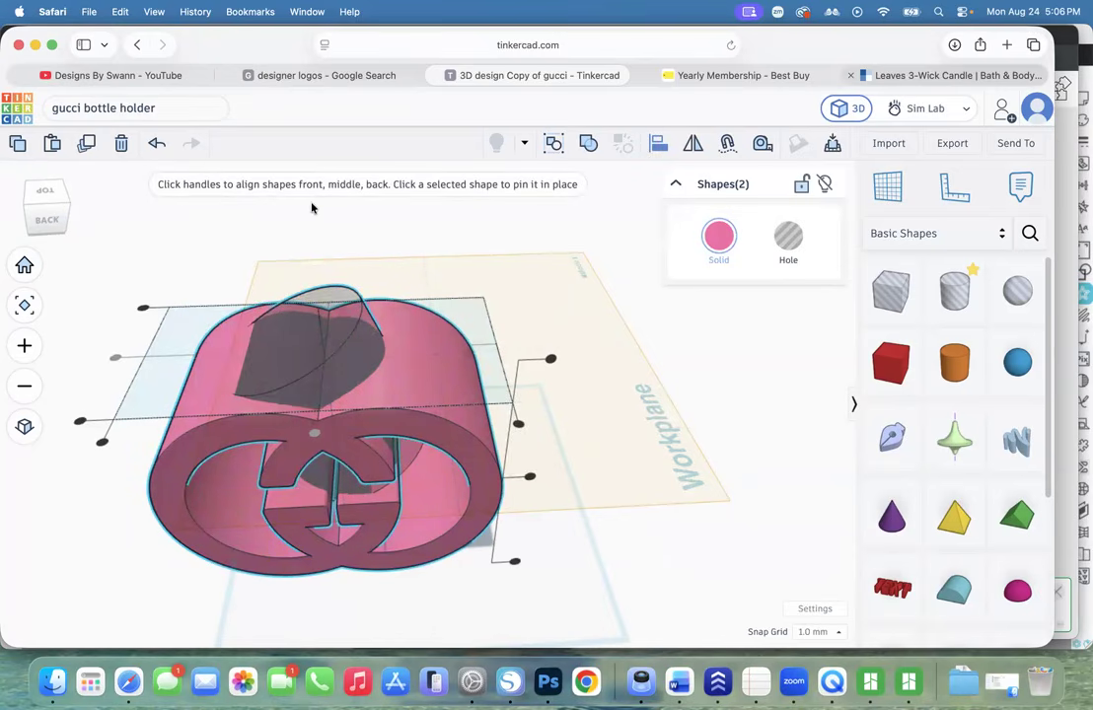
pyautogui.click(269, 175)
# Turn the snap grid off and raise the tilted cylinder hole until its lowest point is 78.09 mm below the workplane
pyautogui.click(307, 367)
pyautogui.moveTo(311, 269)
pyautogui.mouseDown()
pyautogui.moveTo(313, 252)
pyautogui.moveTo(309, 264)
pyautogui.mouseUp()
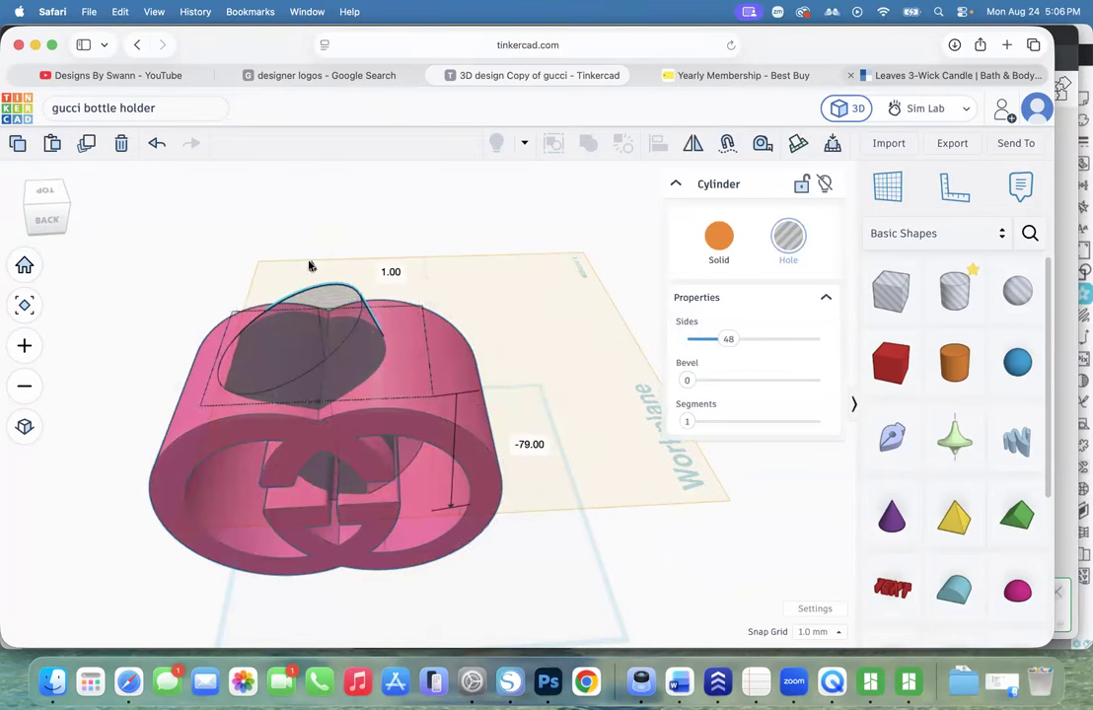
pyautogui.click(815, 631)
pyautogui.click(807, 464)
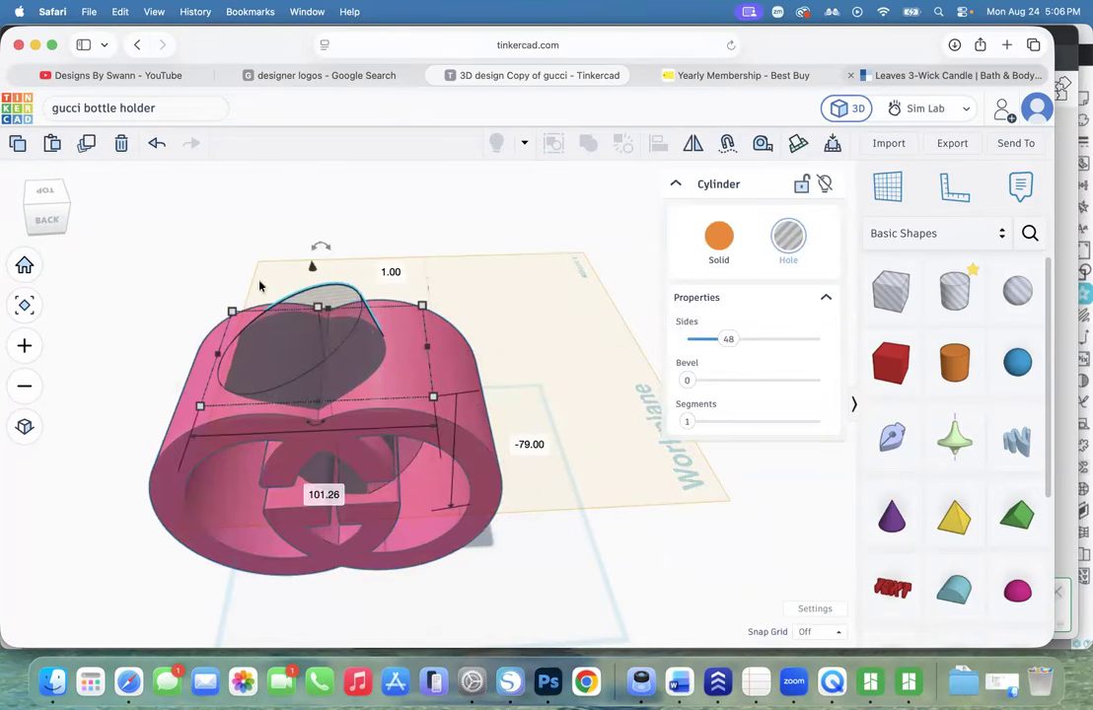
pyautogui.click(67, 219)
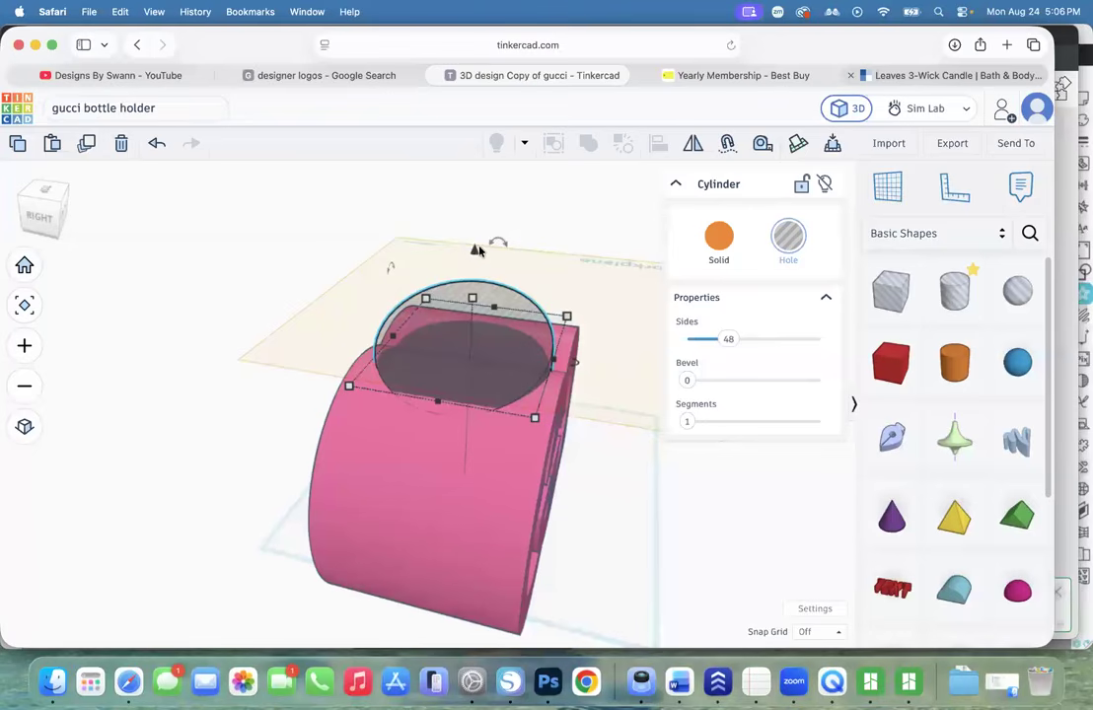
pyautogui.moveTo(473, 253); pyautogui.dragTo(473, 252)
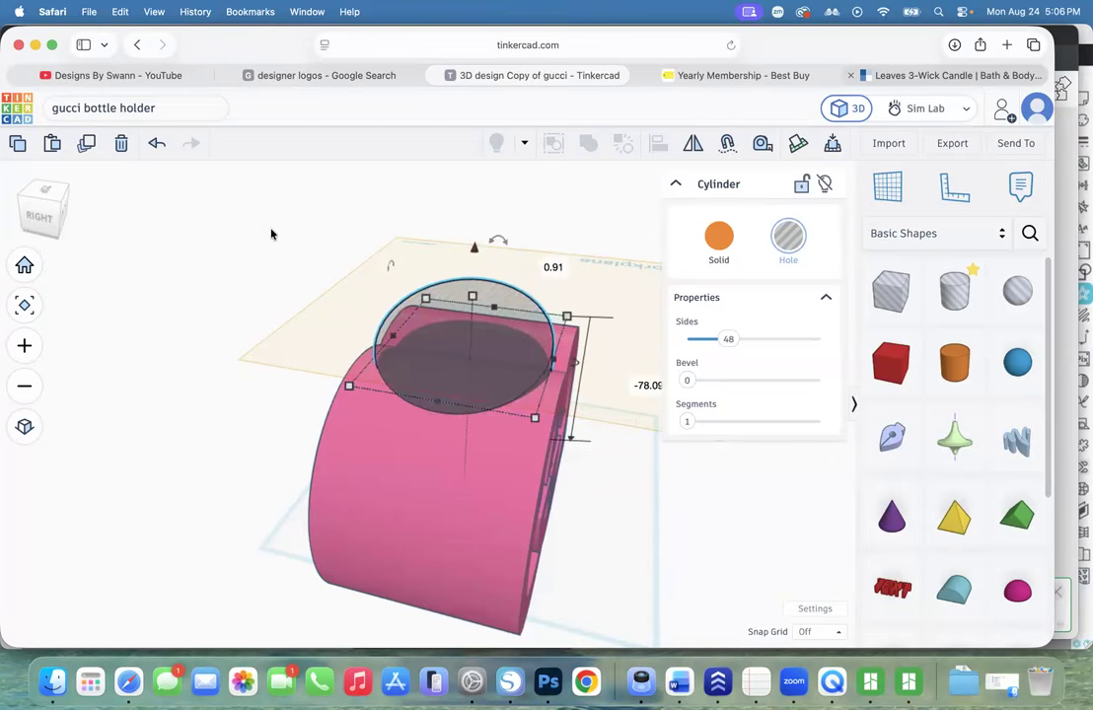
# Shift the tilted cylinder hole horizontally on the logo by about 5.8 mm and 1.2 mm along the two axes
pyautogui.click(39, 204)
pyautogui.click(26, 200)
pyautogui.moveTo(383, 352)
pyautogui.mouseDown()
pyautogui.moveTo(409, 347)
pyautogui.moveTo(393, 349)
pyautogui.mouseUp()
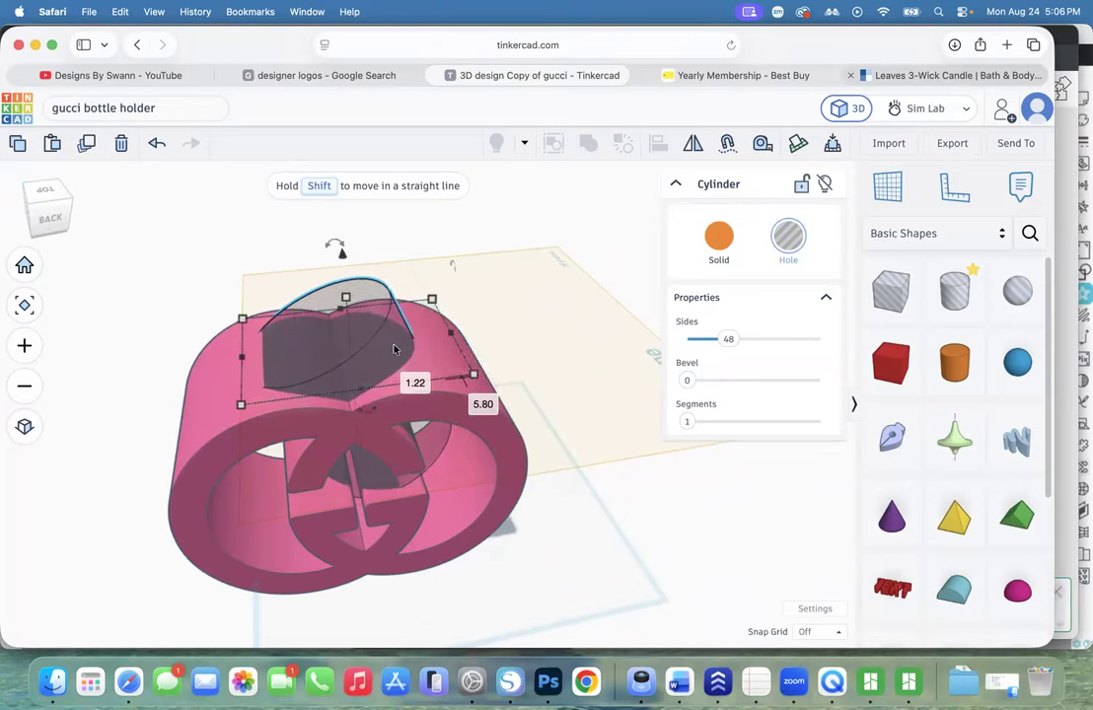
pyautogui.click(44, 215)
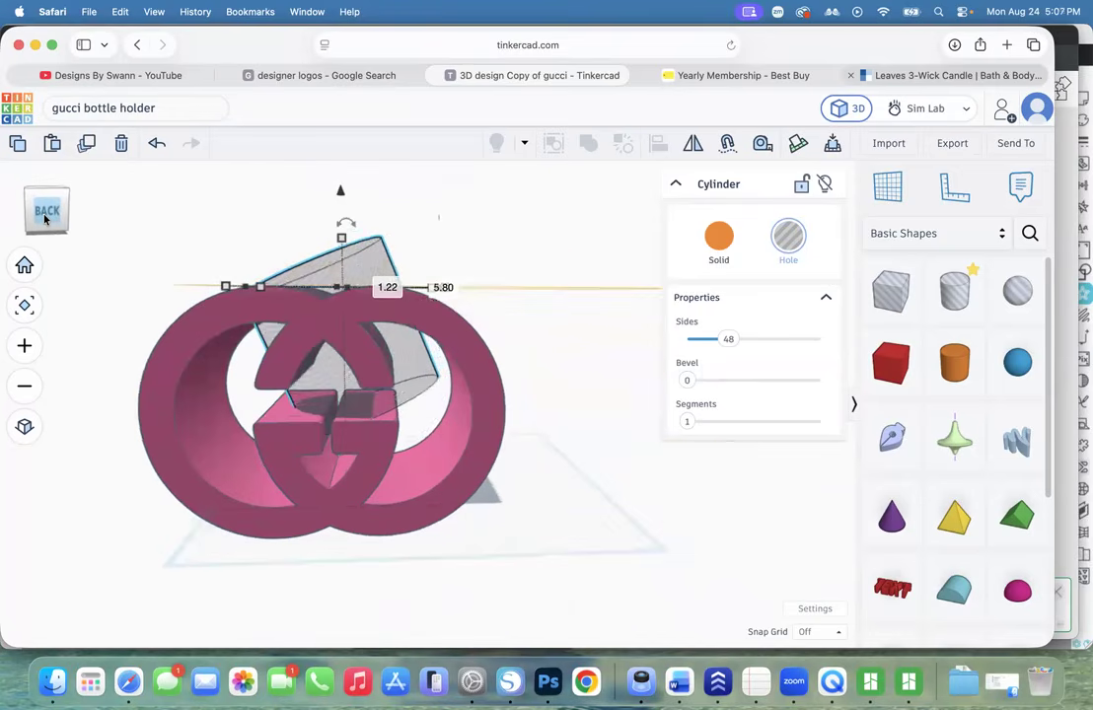
pyautogui.click(44, 219)
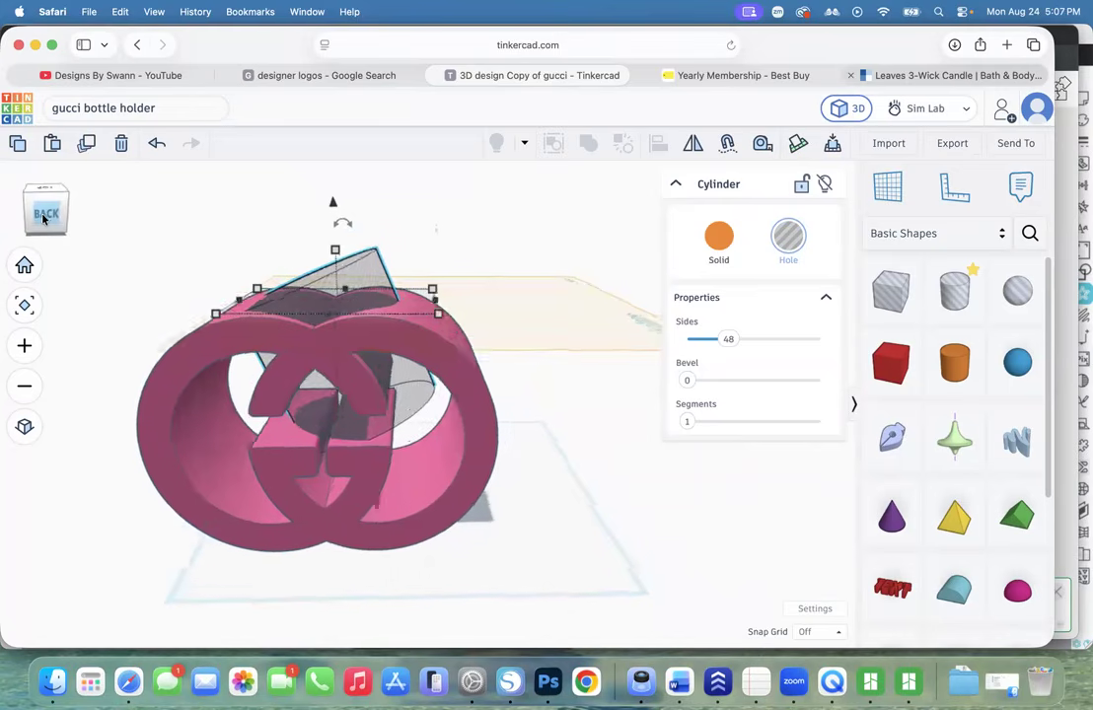
pyautogui.moveTo(44, 219); pyautogui.dragTo(53, 235)
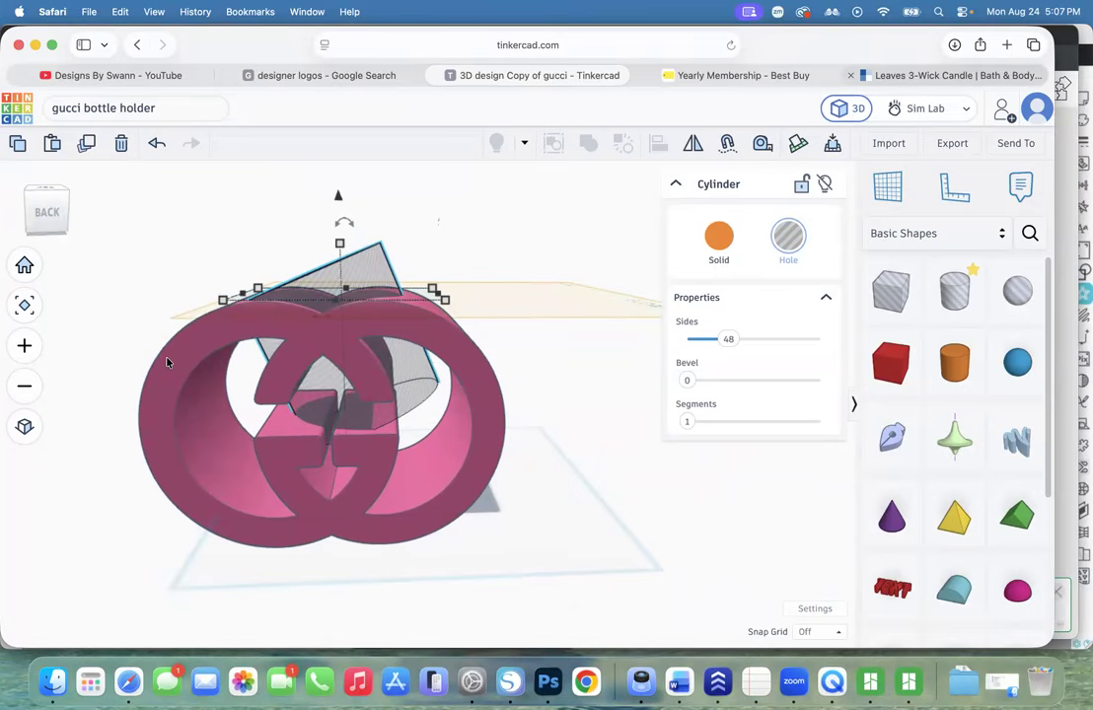
# Rotate the cylinder hole 22.5° back to upright and set its height to 90 mm
pyautogui.moveTo(345, 222)
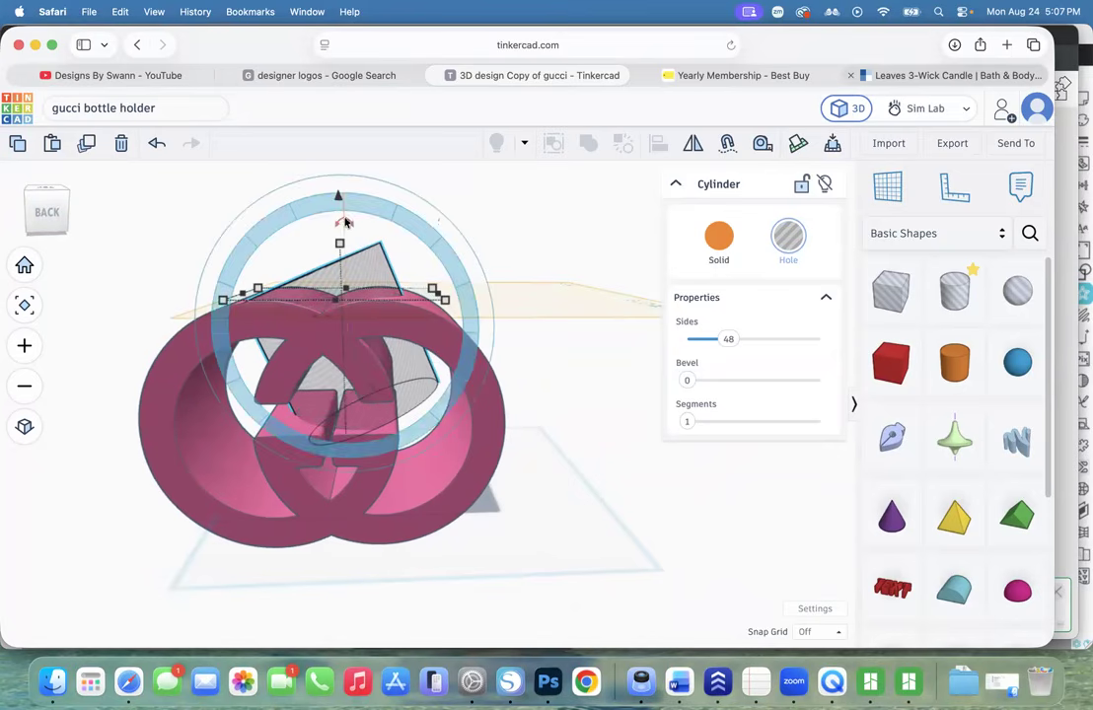
pyautogui.moveTo(361, 229); pyautogui.dragTo(386, 249)
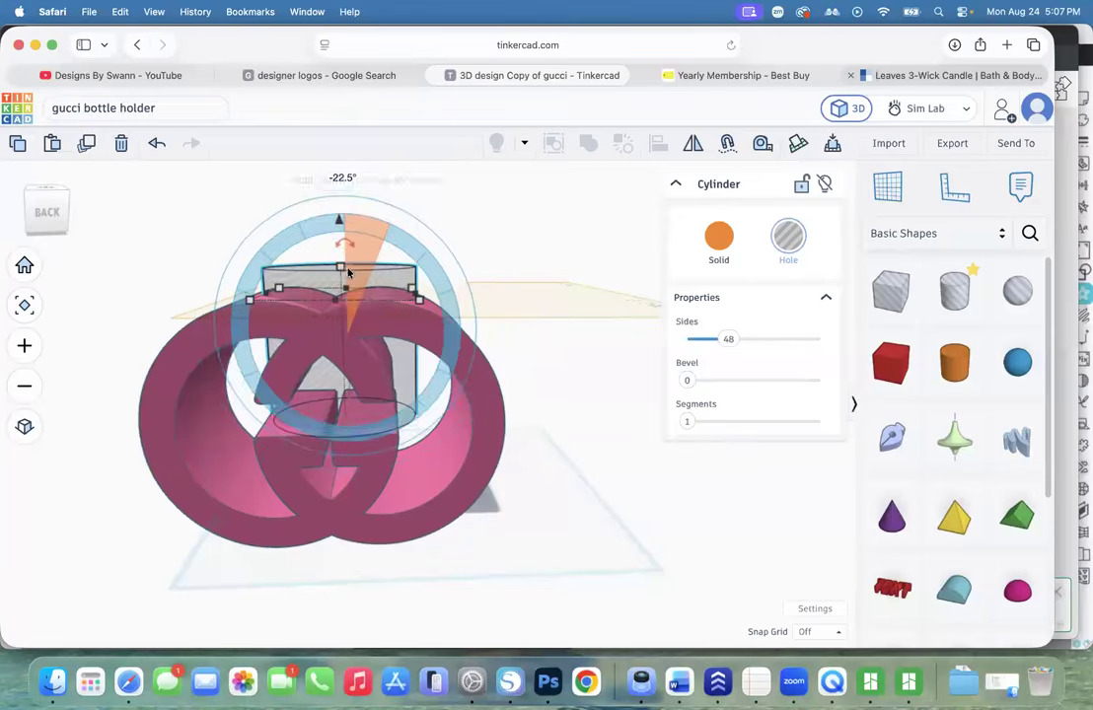
pyautogui.click(340, 267)
pyautogui.click(429, 343)
pyautogui.write('90')
pyautogui.press('Return')
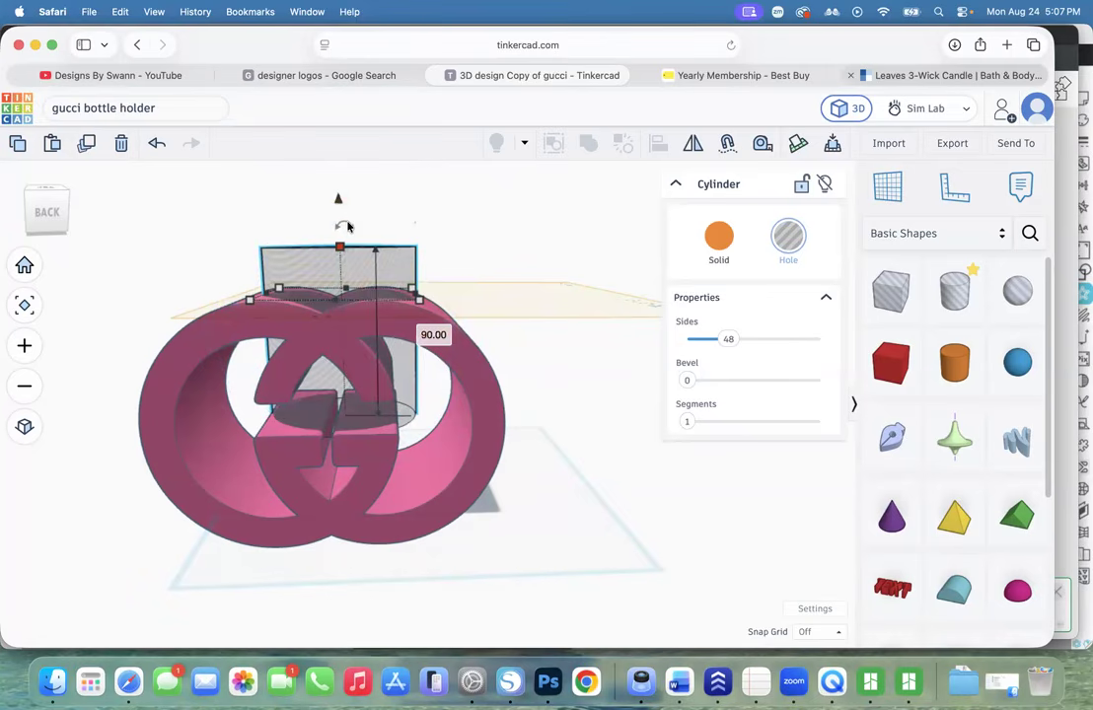
# Tilt the 90 mm tall cylinder hole 22.5° sideways again in the same direction
pyautogui.moveTo(328, 227); pyautogui.dragTo(327, 227)
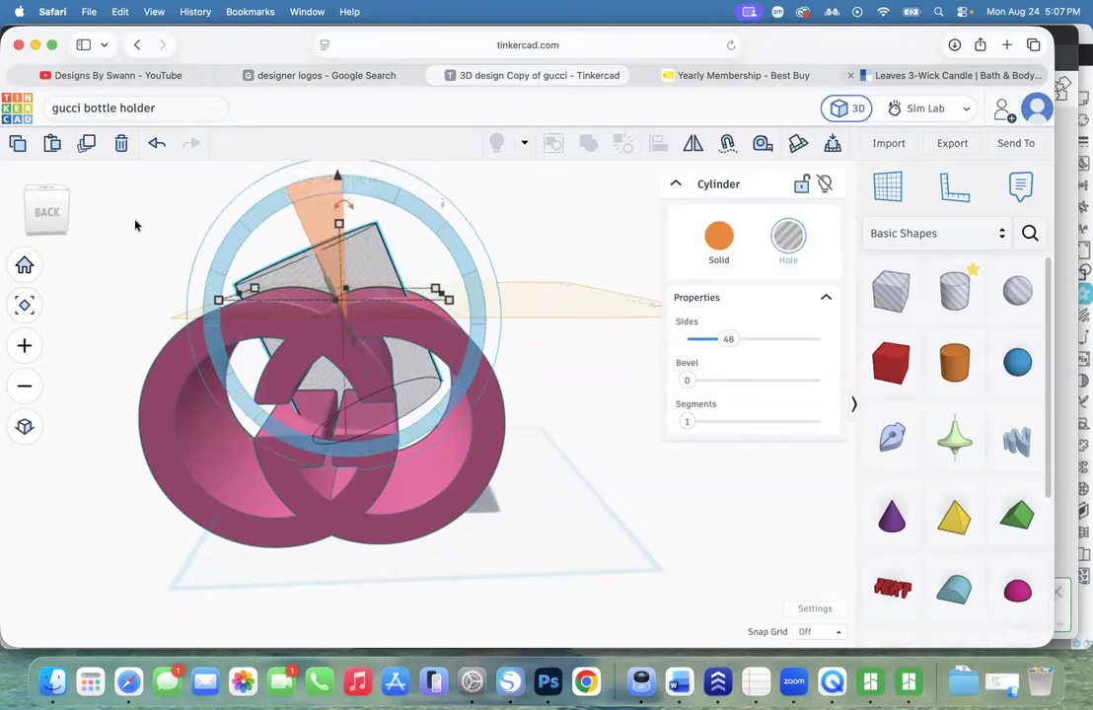
pyautogui.scroll(1, 135, 225)
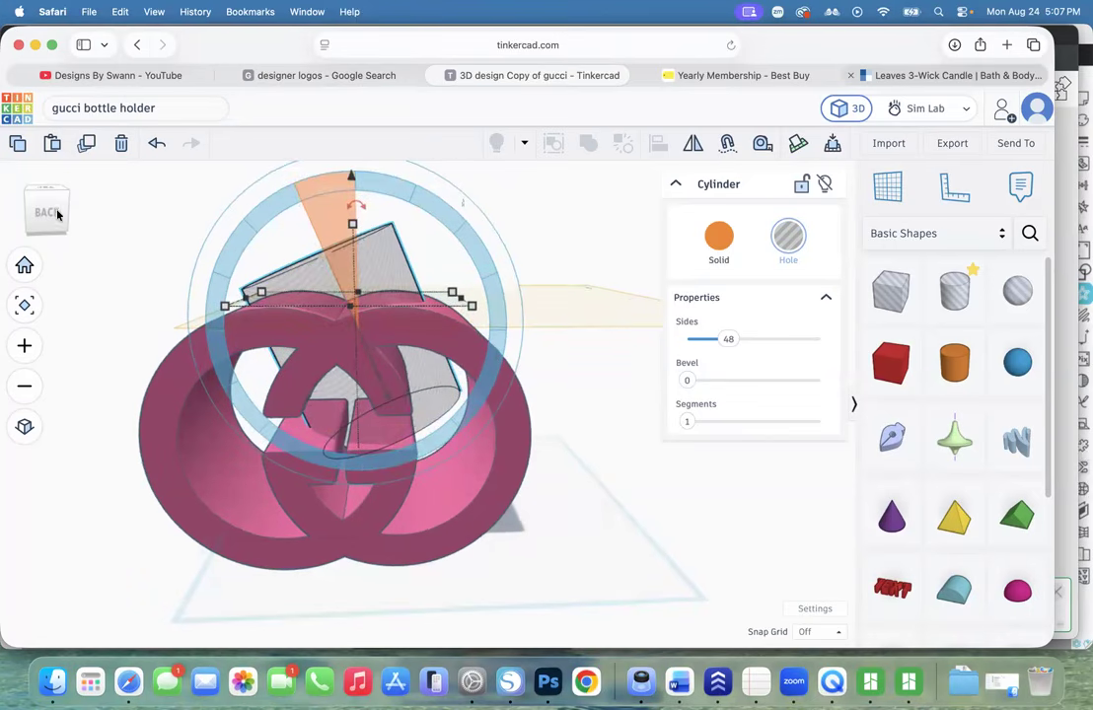
pyautogui.scroll(-1, 97, 232)
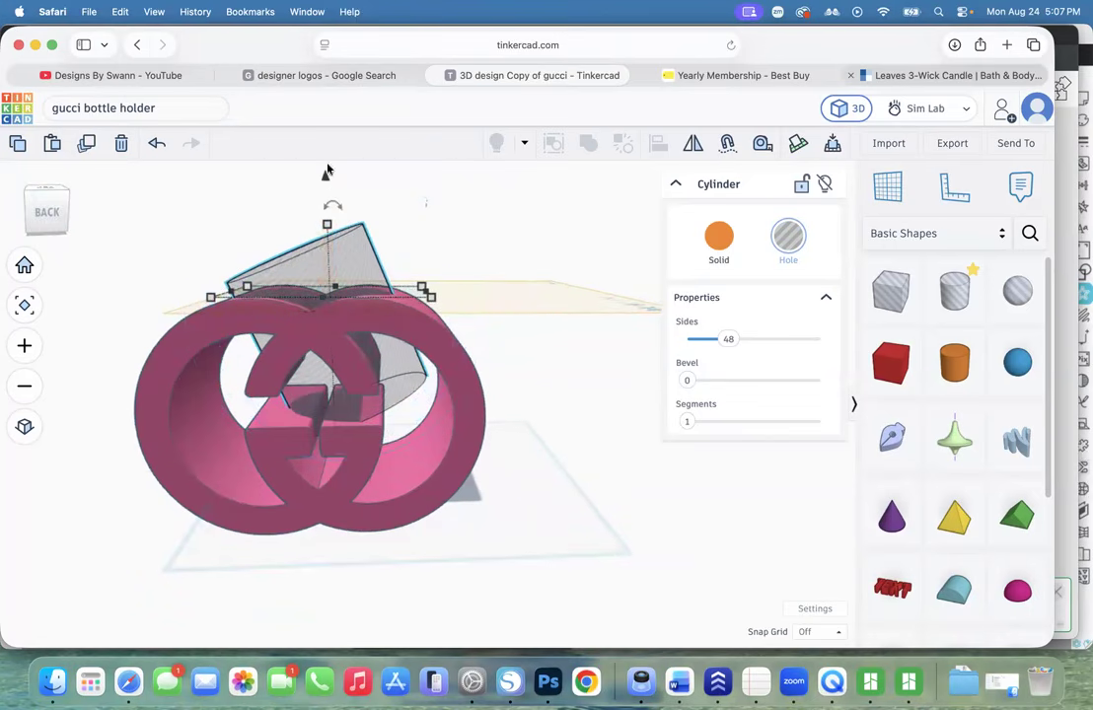
# Rotate the 90 mm tall cylinder hole 22.5° back to upright and keep it selected
pyautogui.scroll(-1, 352, 239)
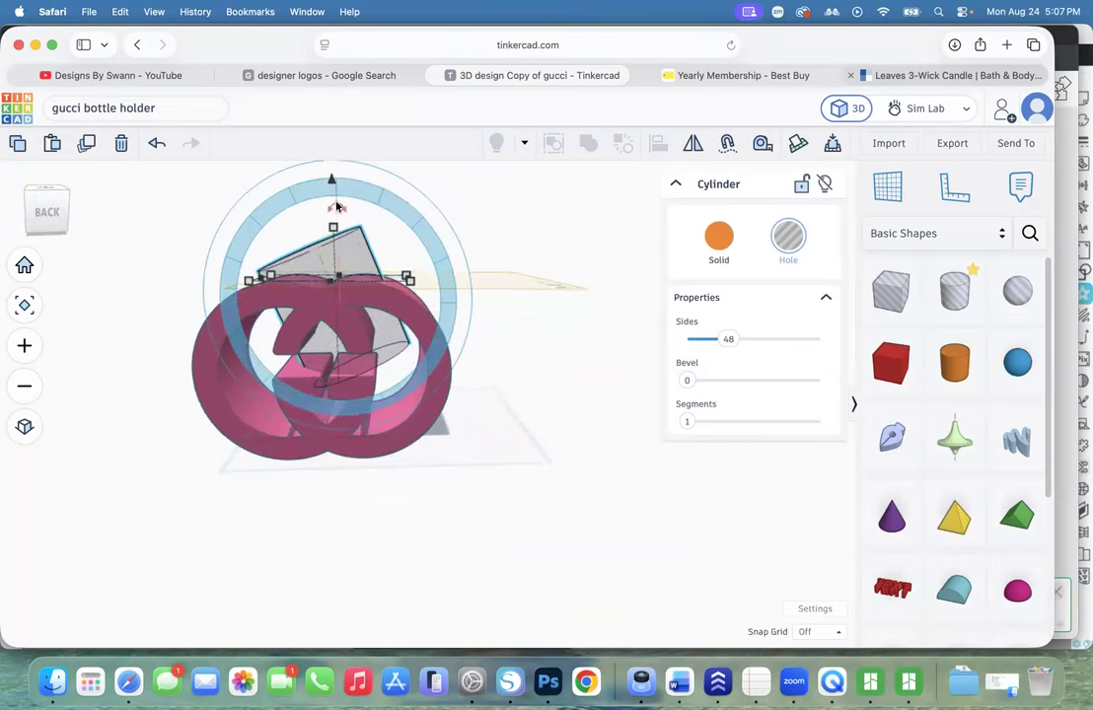
pyautogui.moveTo(348, 208); pyautogui.dragTo(363, 215)
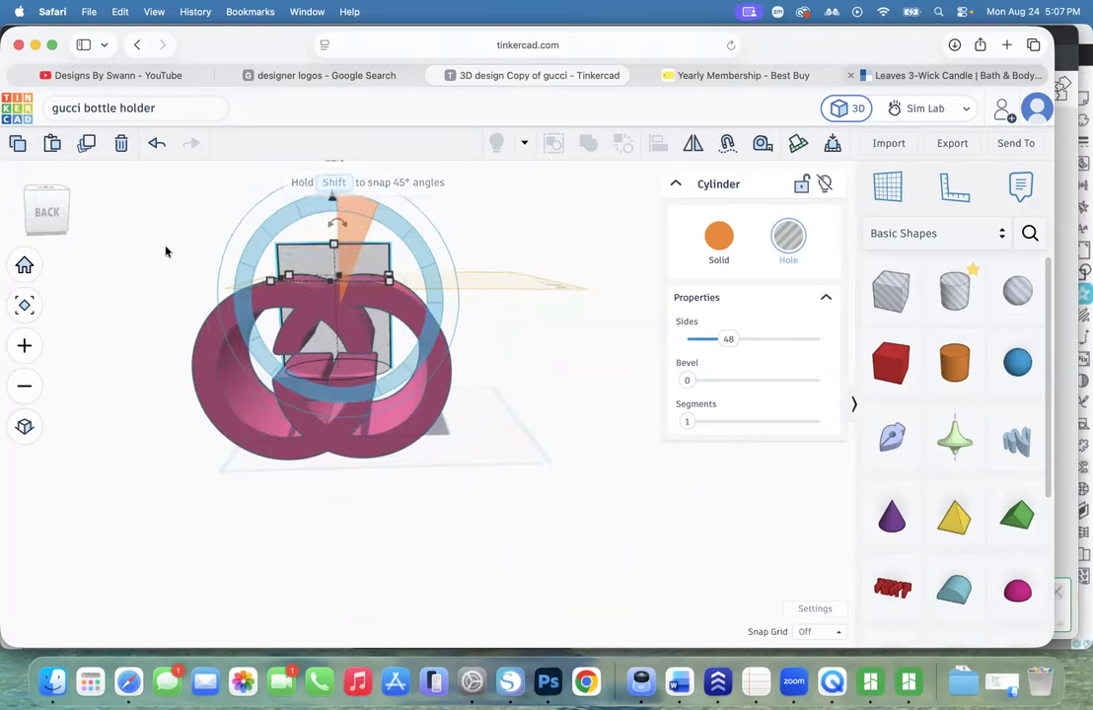
pyautogui.click(25, 385)
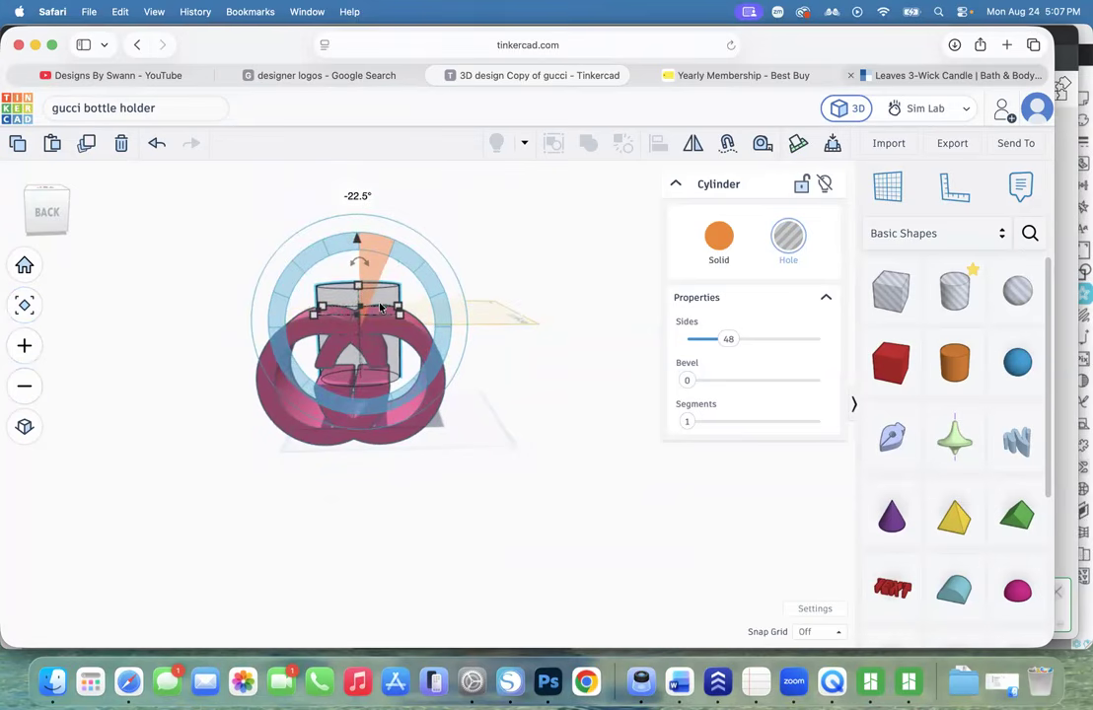
pyautogui.click(257, 261)
pyautogui.click(331, 290)
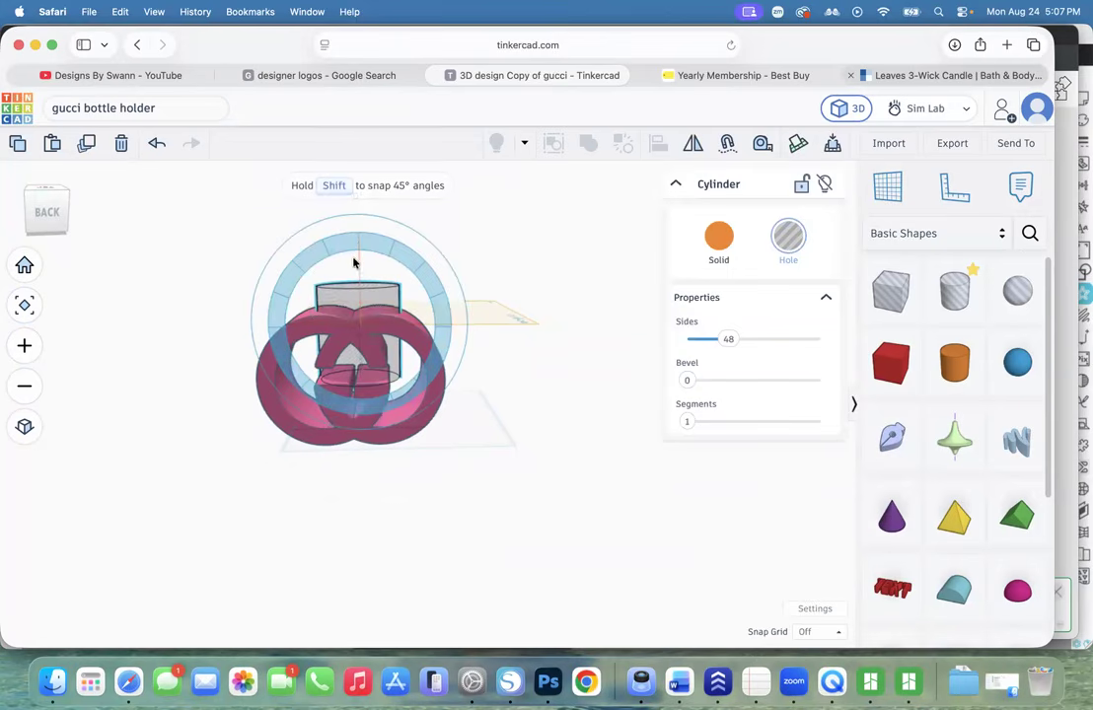
# Tilt the upright 90 mm tall cylinder hole 12° to the left as seen from the back of the logo
pyautogui.moveTo(350, 261); pyautogui.dragTo(342, 265)
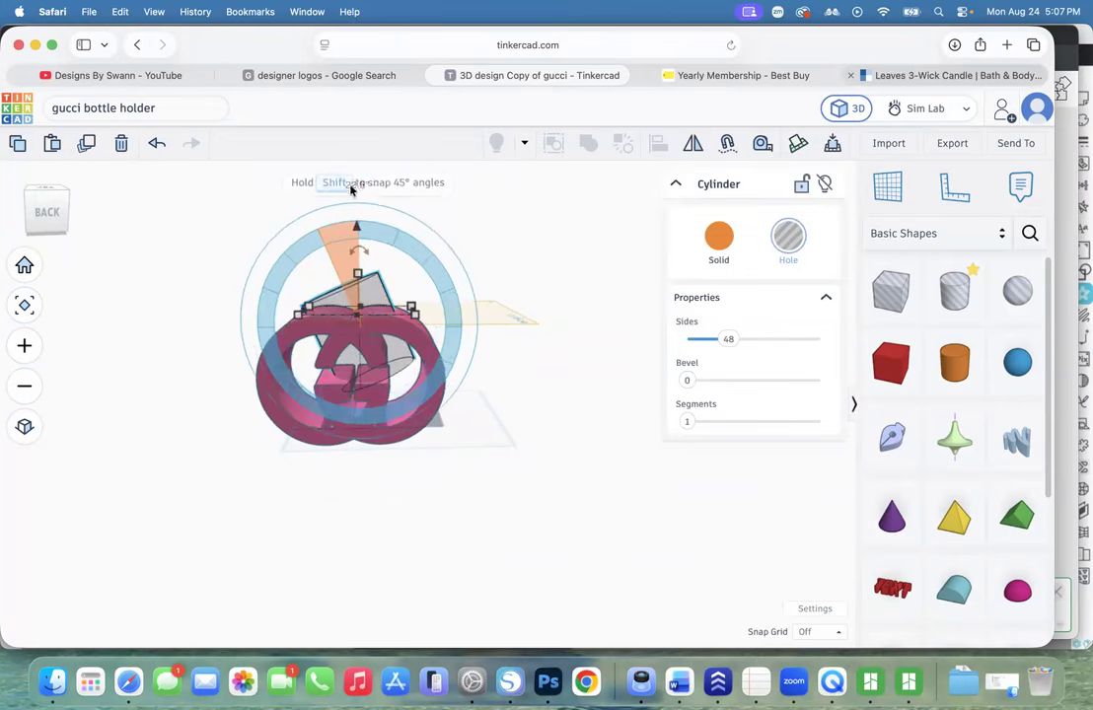
pyautogui.click(357, 186)
pyautogui.write('12')
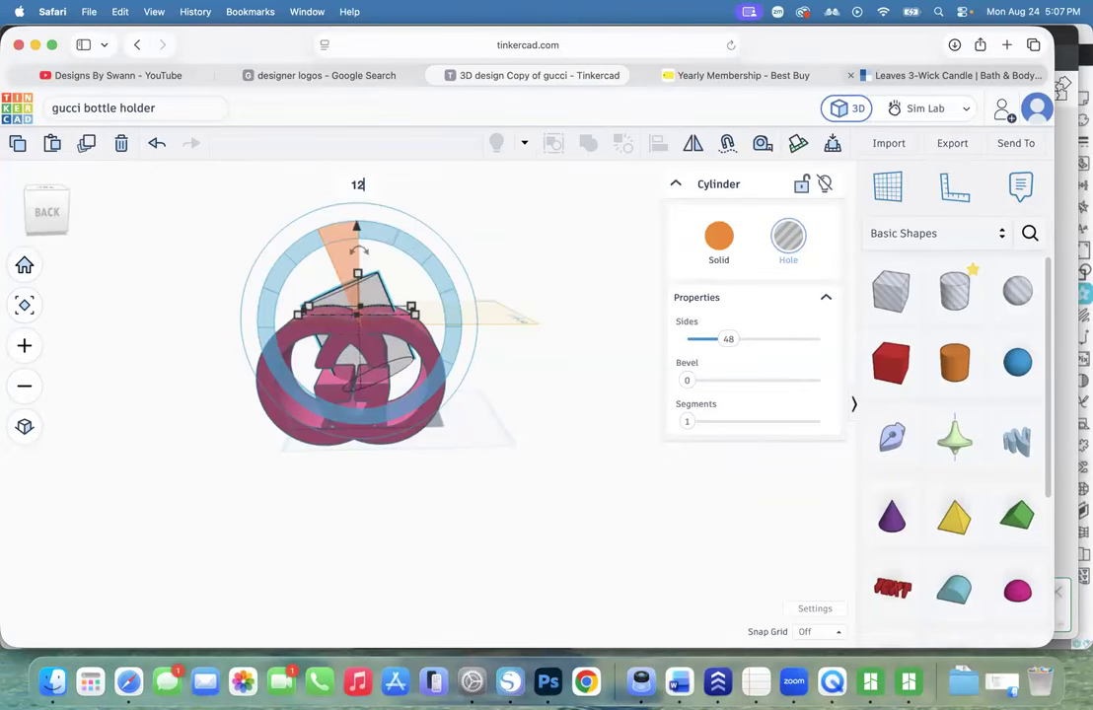
pyautogui.press('Return')
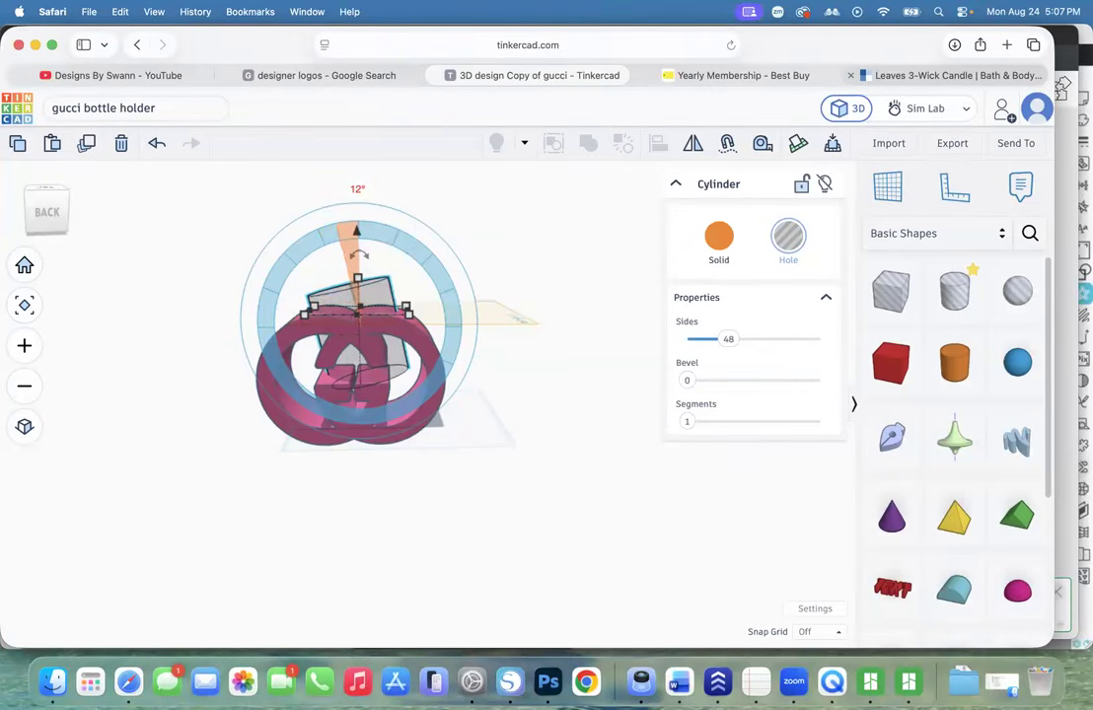
# Try a 27° sideways tilt on the cylinder hole, and return the tilt angle to 12°
pyautogui.click(357, 188)
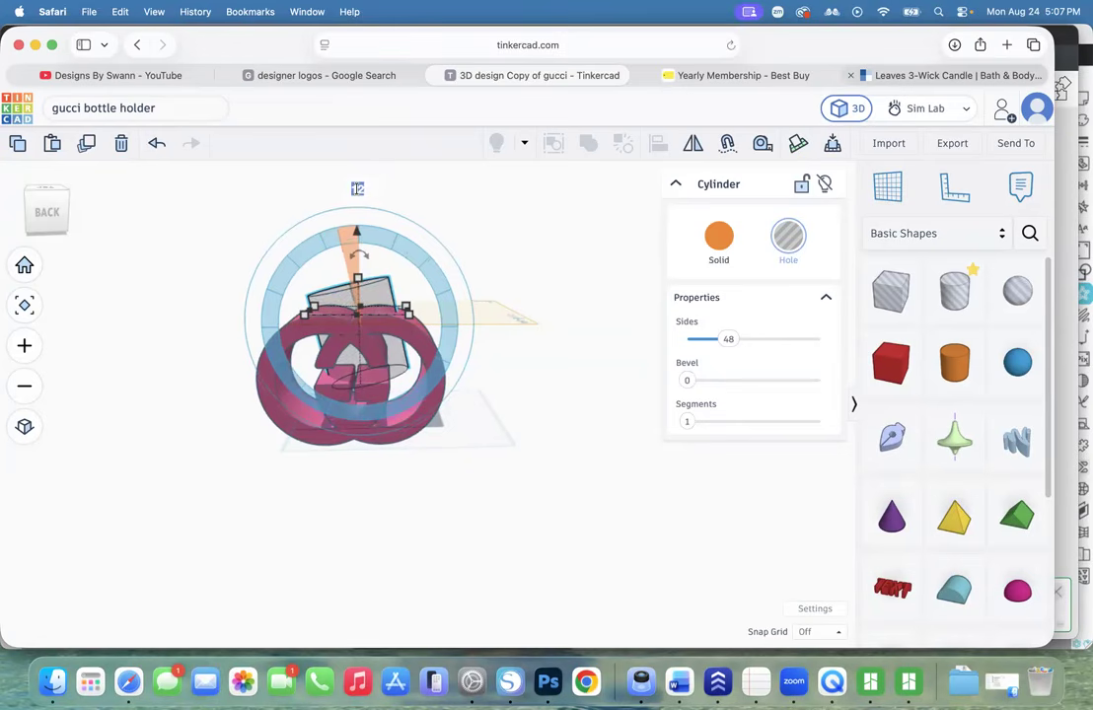
pyautogui.write('27')
pyautogui.press('Return')
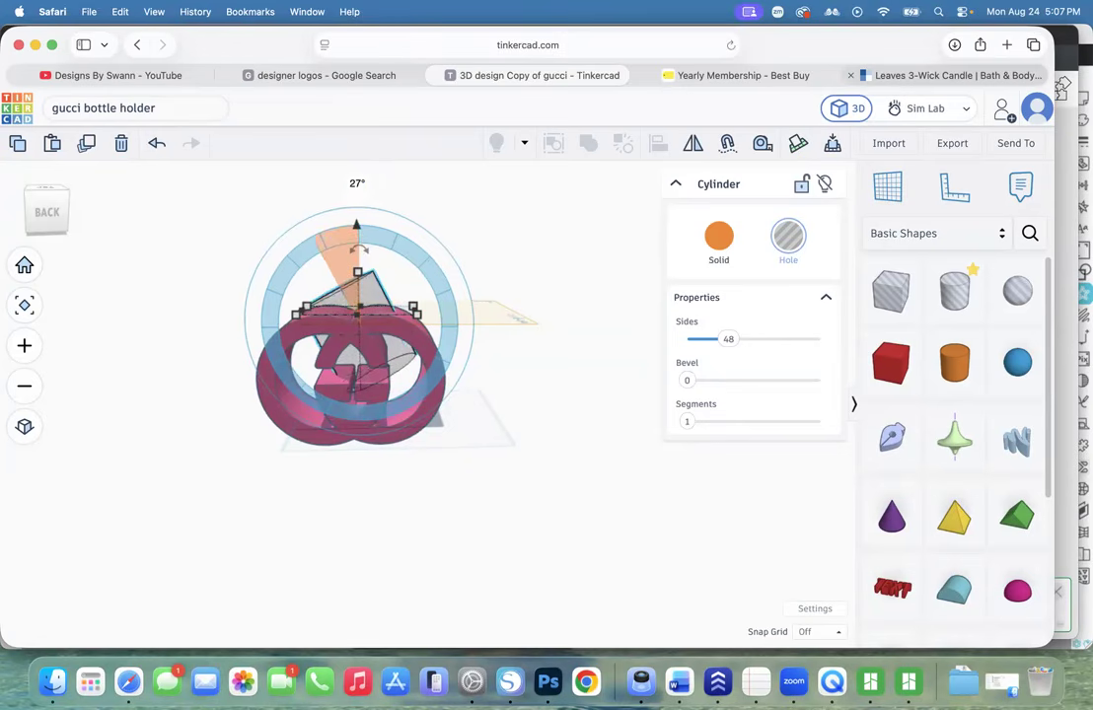
pyautogui.click(356, 185)
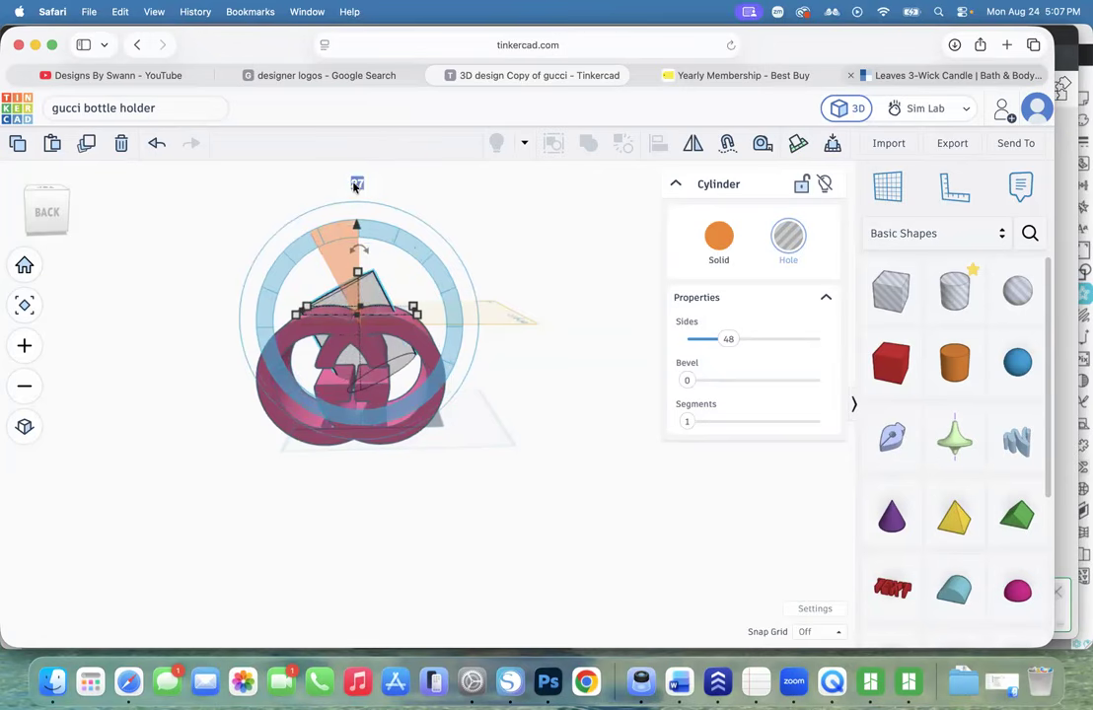
pyautogui.write('12')
pyautogui.press('Return')
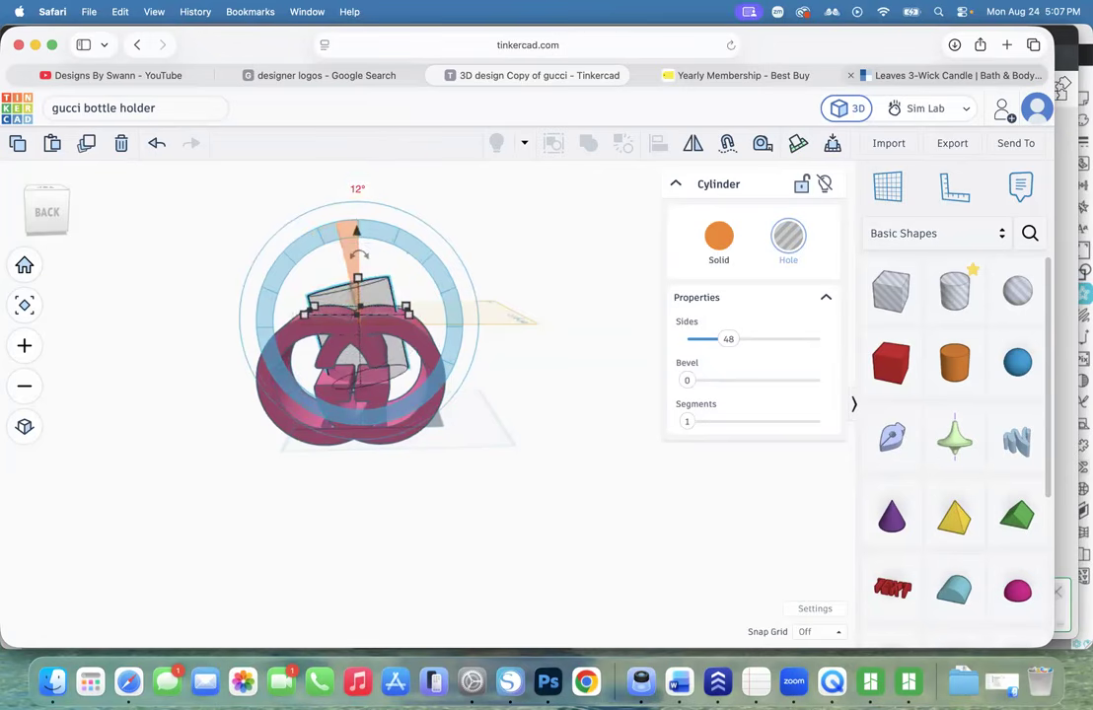
# Lower the tilted cylinder hole about 13 mm into the top of the logo
pyautogui.click(187, 248)
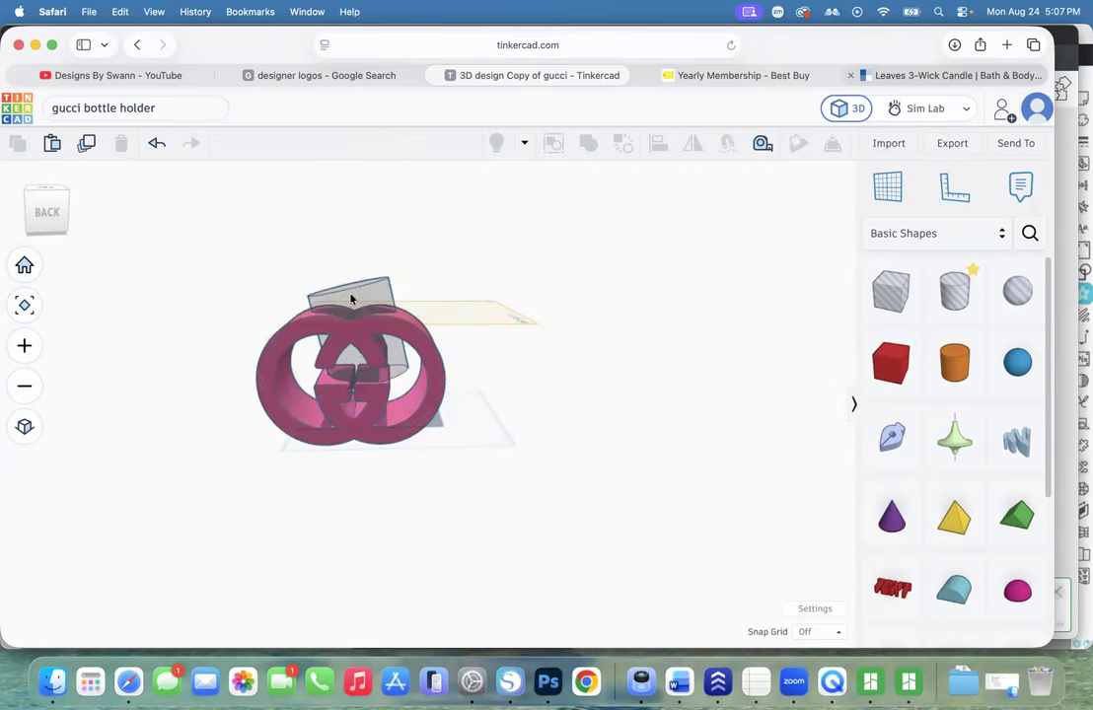
pyautogui.click(350, 298)
pyautogui.moveTo(357, 237); pyautogui.dragTo(359, 247)
# Align the cylinder hole and the logo to their shared middle along the logo's thickness
pyautogui.click(46, 219)
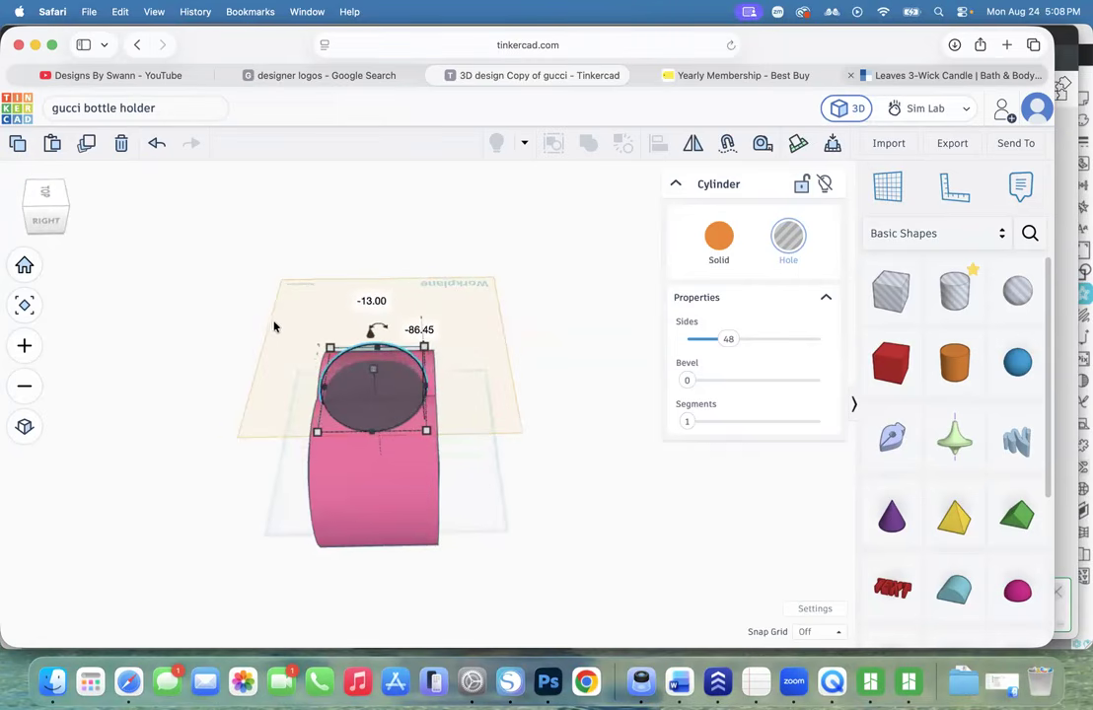
pyautogui.moveTo(451, 461); pyautogui.dragTo(242, 273)
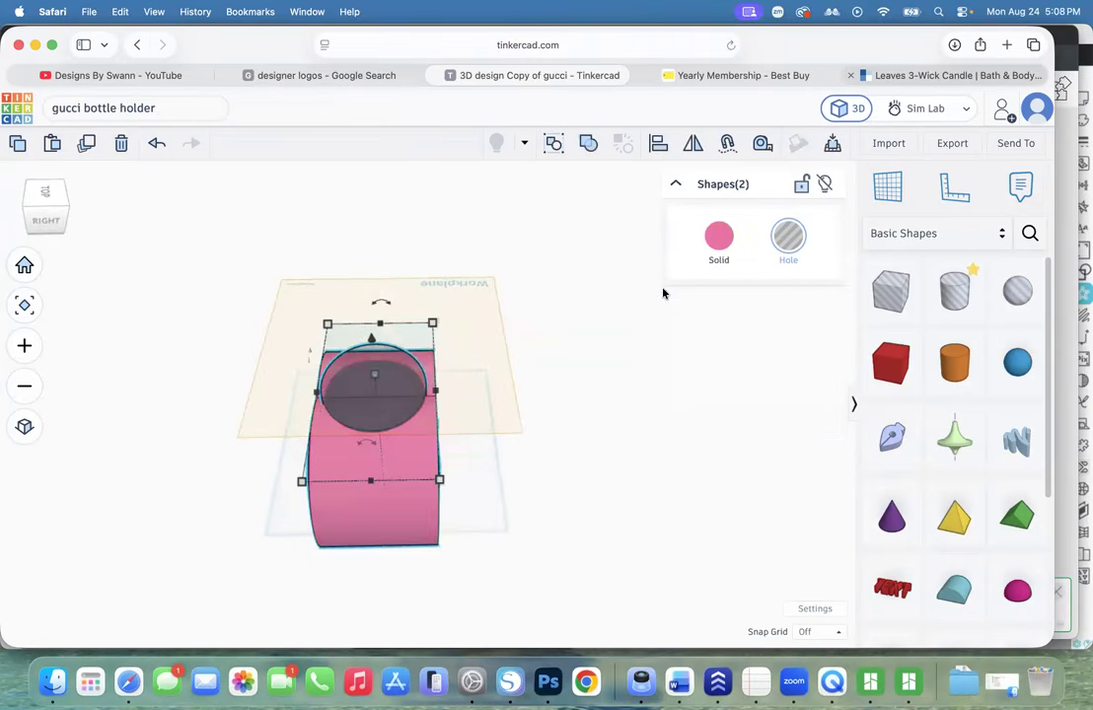
pyautogui.click(658, 143)
pyautogui.click(368, 506)
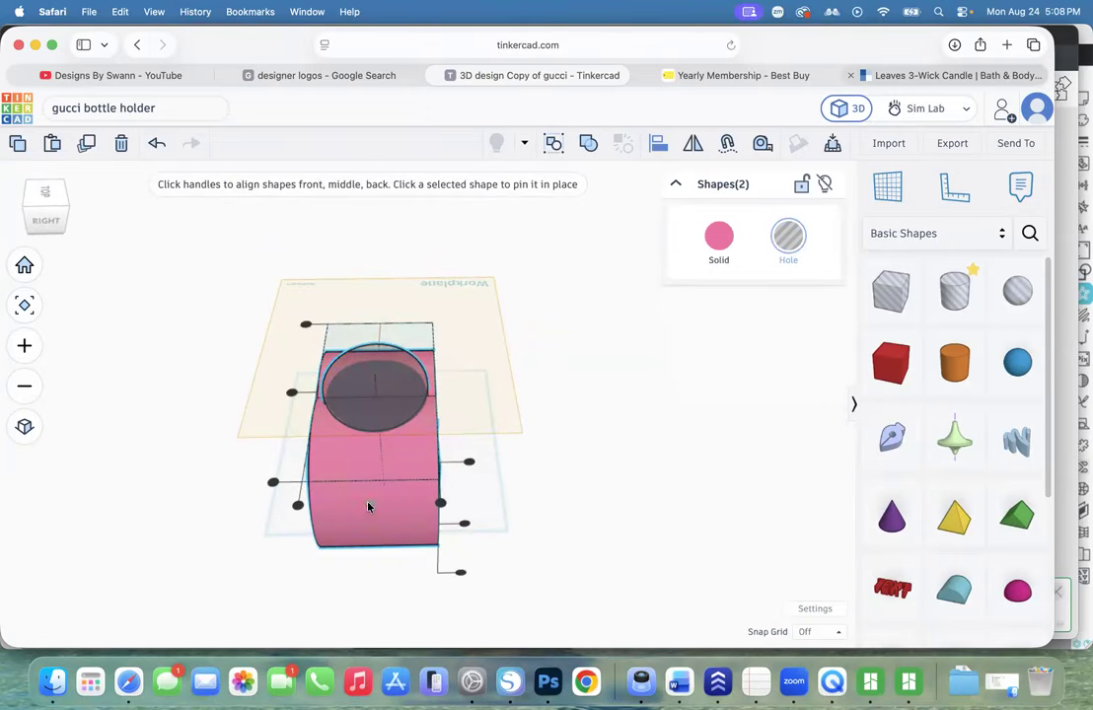
pyautogui.click(37, 211)
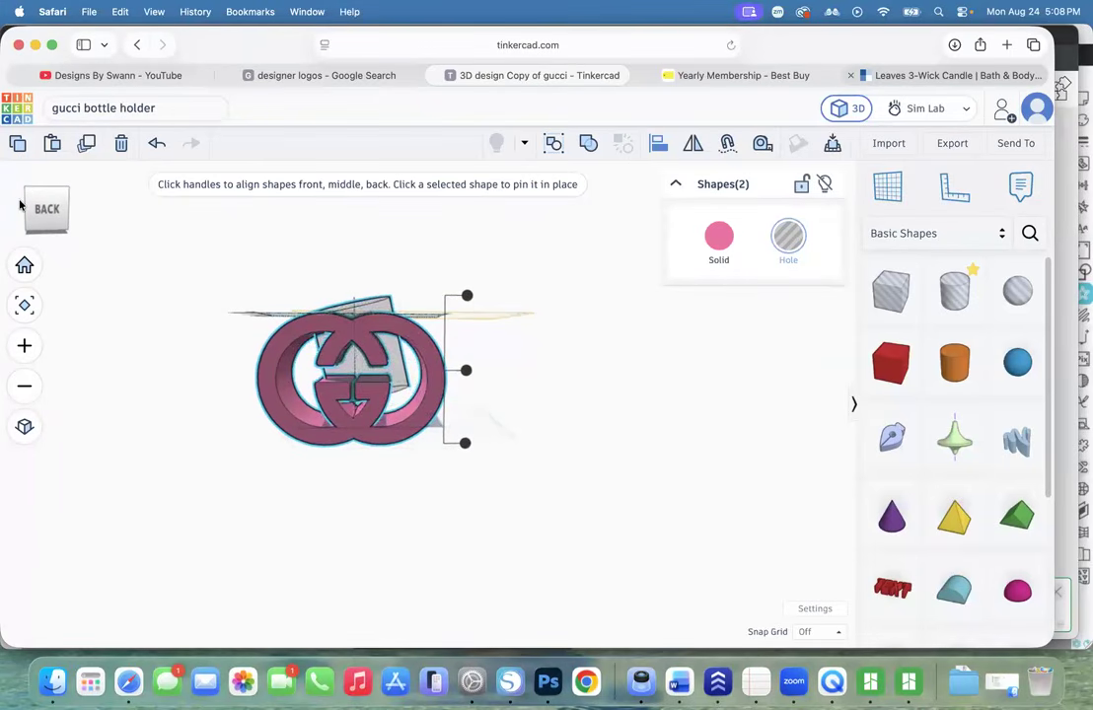
pyautogui.click(197, 327)
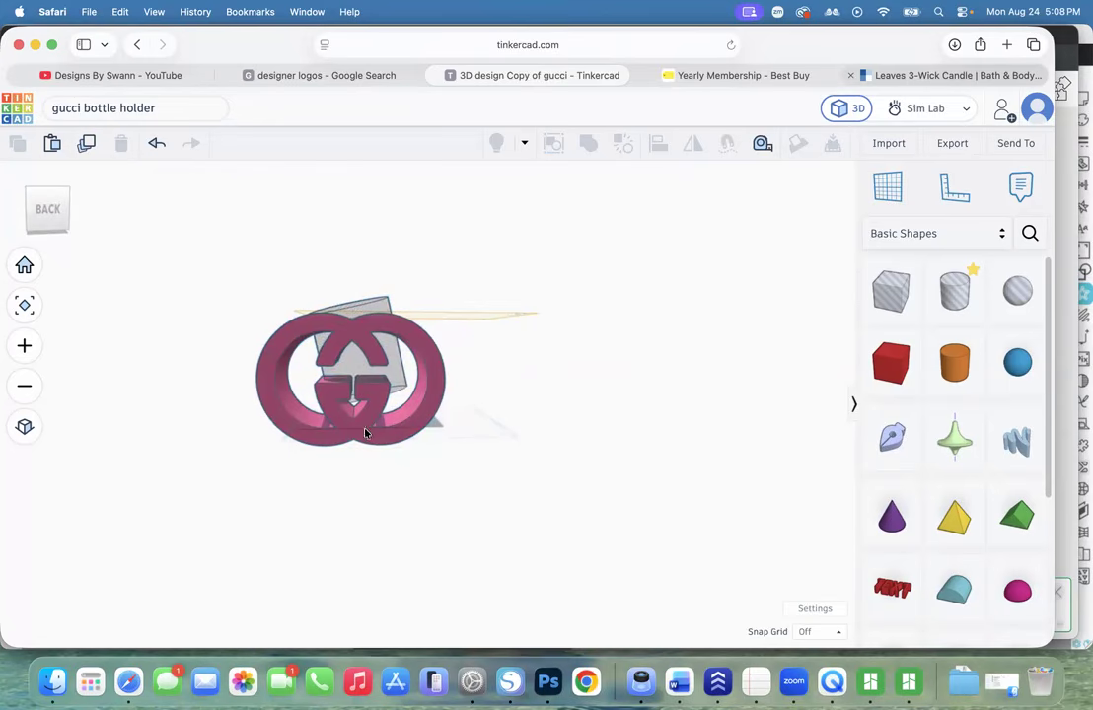
# Rotate the cylinder hole by -12° to stand it upright in the logo
pyautogui.click(46, 190)
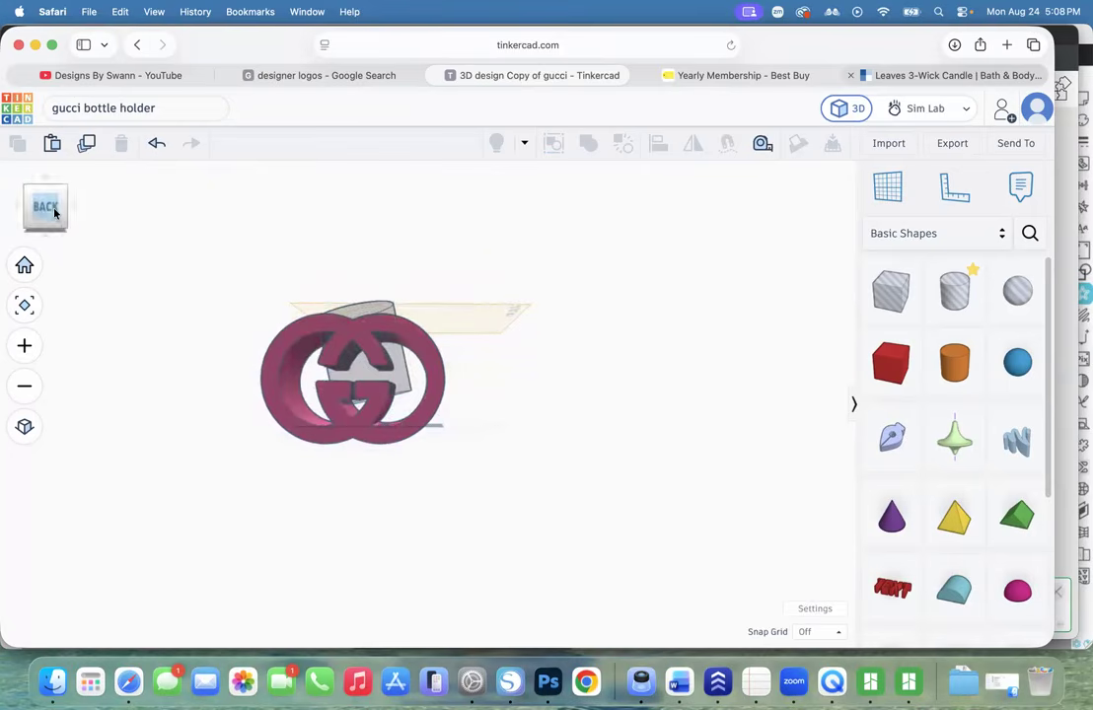
pyautogui.click(56, 221)
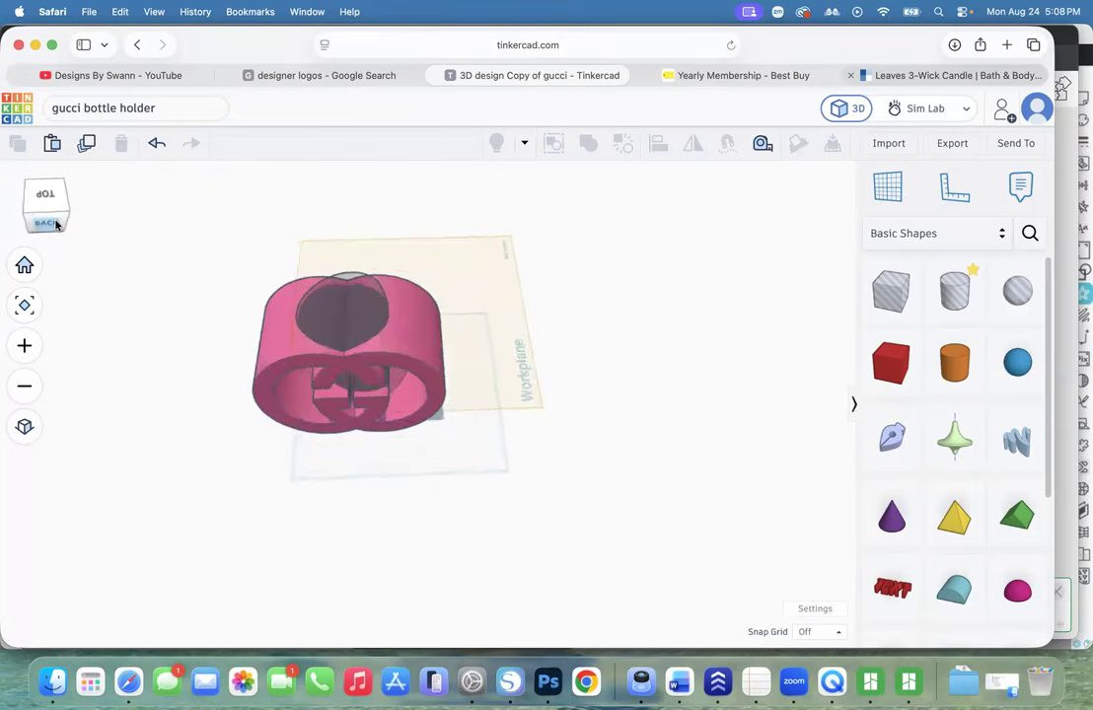
pyautogui.click(353, 324)
pyautogui.moveTo(342, 244); pyautogui.dragTo(334, 183)
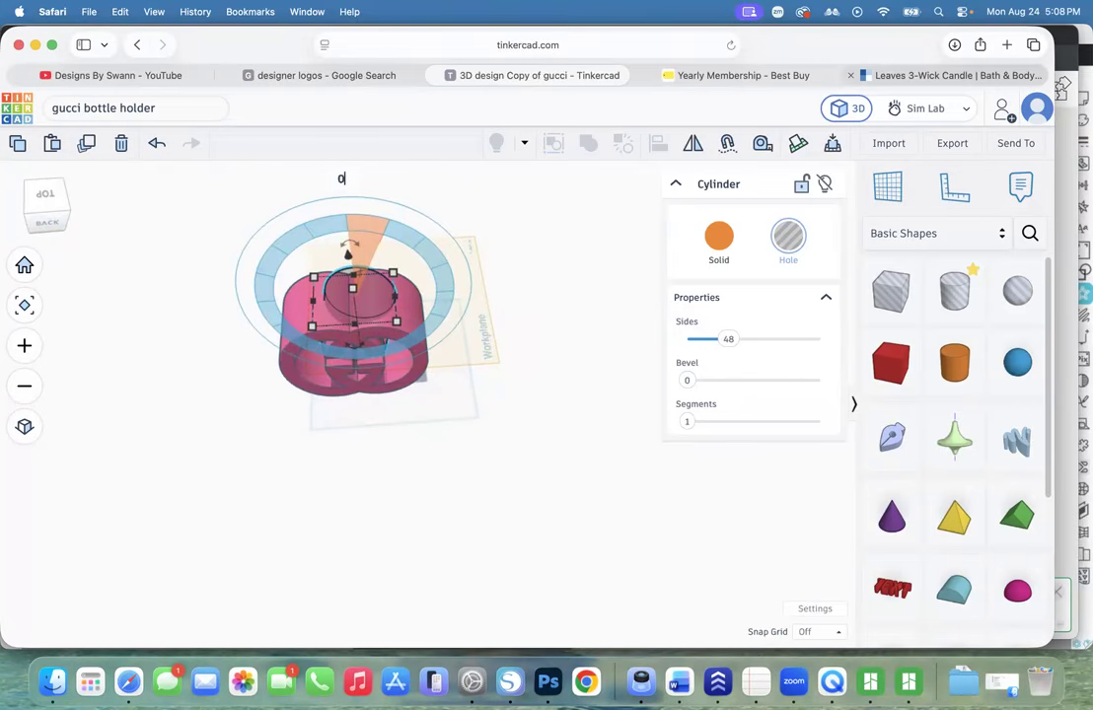
pyautogui.press('Return')
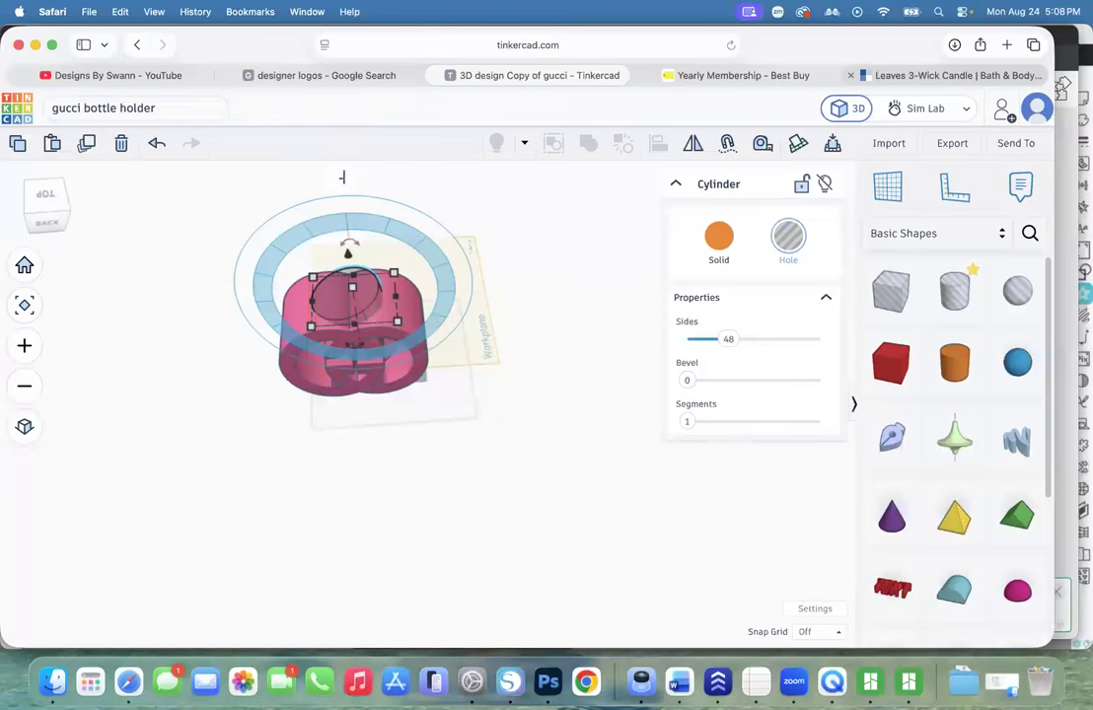
pyautogui.press('Return')
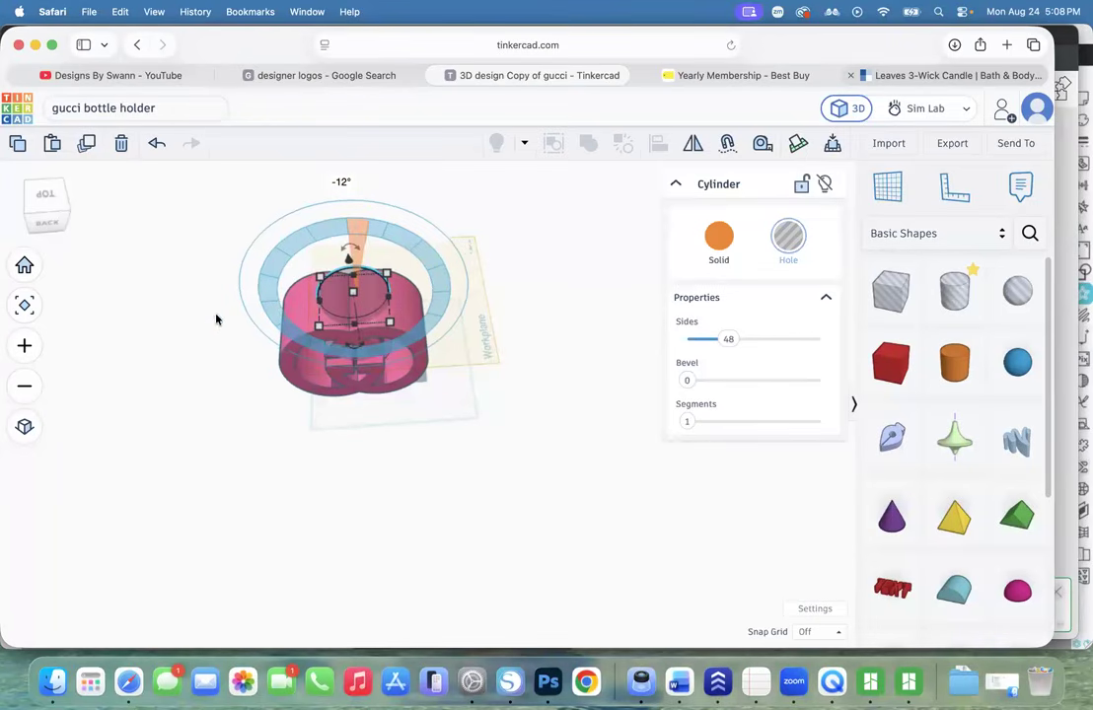
pyautogui.click(193, 303)
# Set the height of the upright cylinder hole to 110 mm
pyautogui.click(59, 215)
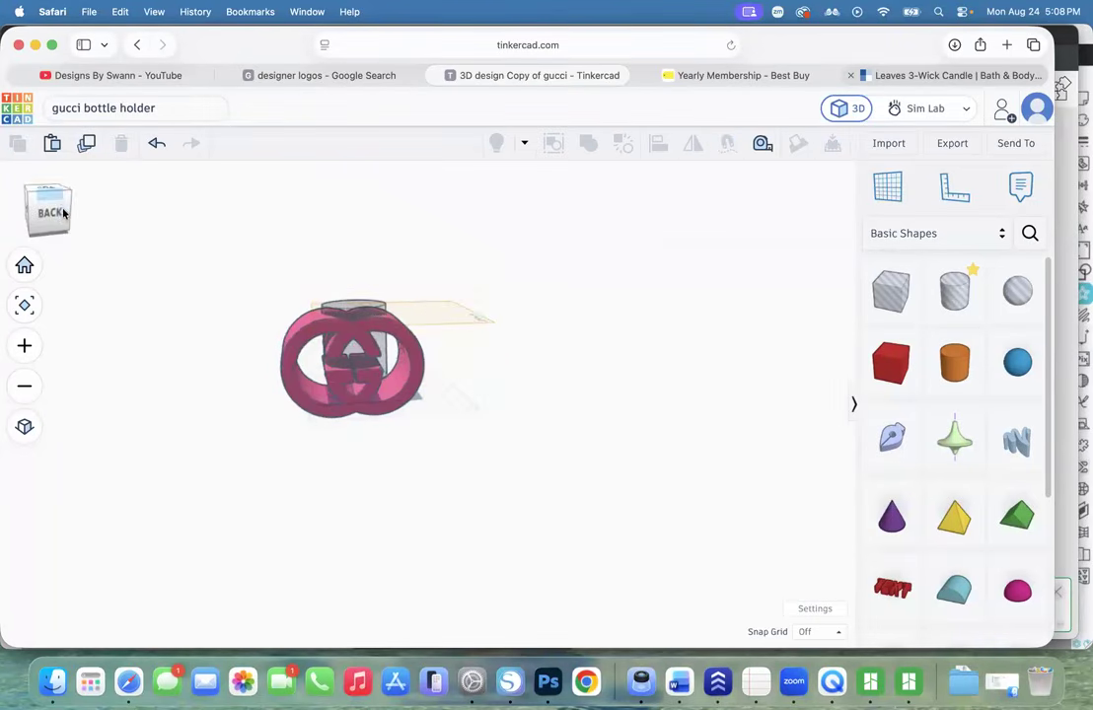
pyautogui.click(360, 293)
pyautogui.click(435, 322)
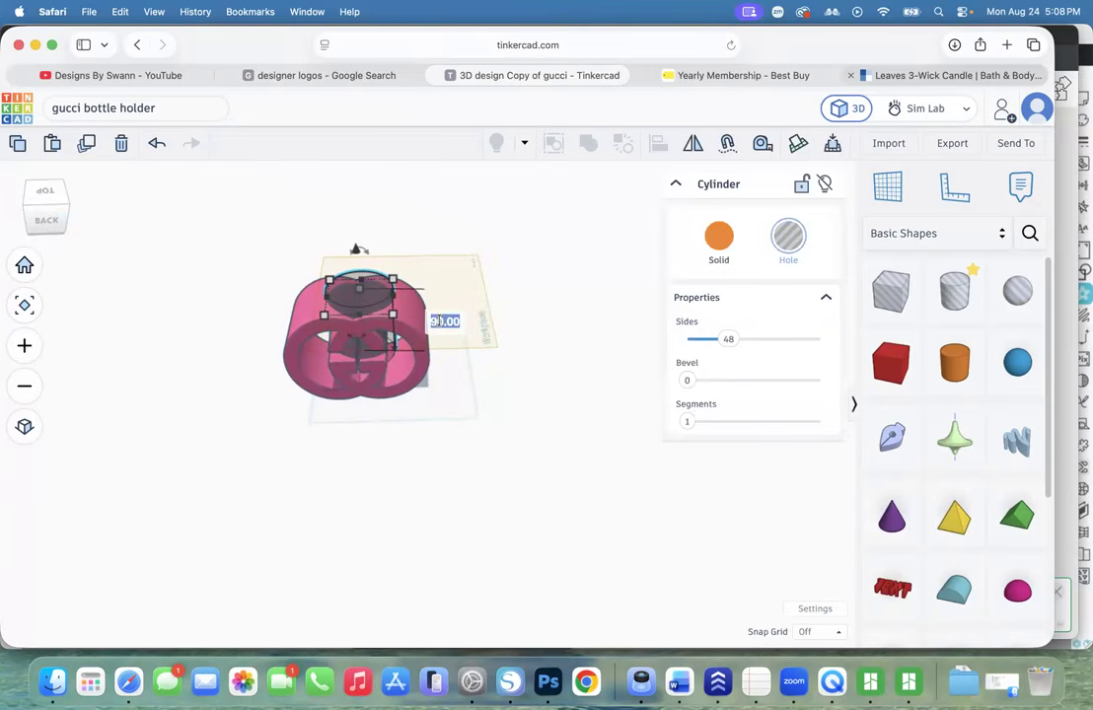
pyautogui.write('110')
pyautogui.press('Return')
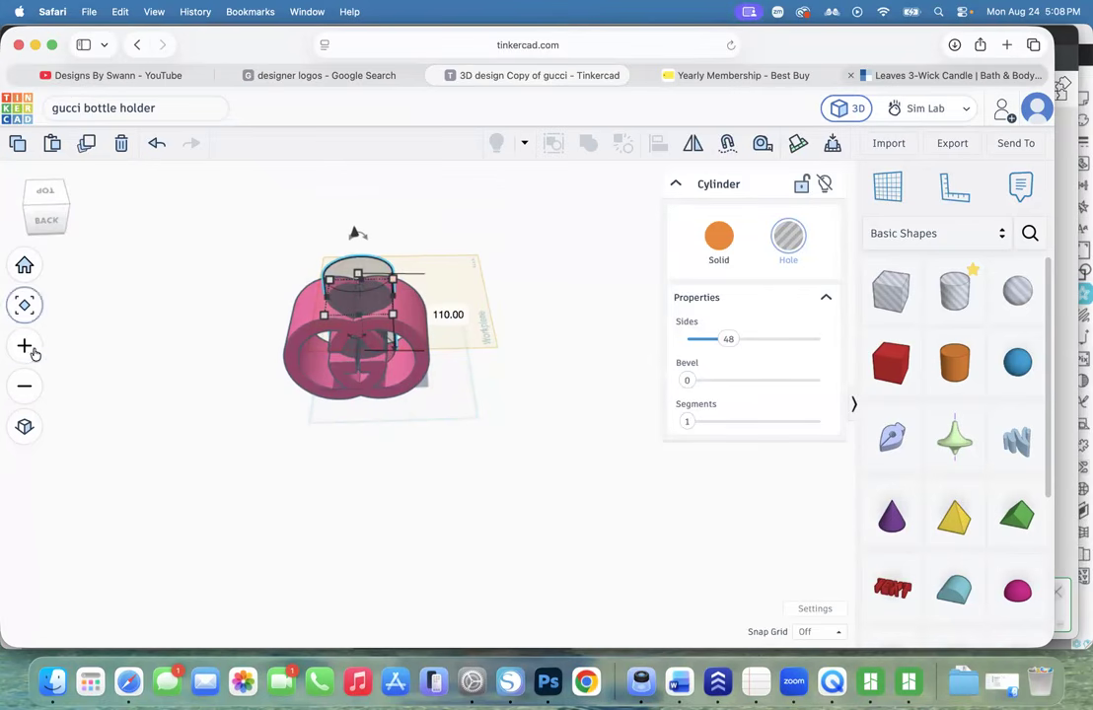
# Tilt the 110 mm tall cylinder hole 12° to the left as seen from the front of the logo
pyautogui.click(25, 345)
pyautogui.scroll(-2, 134, 247)
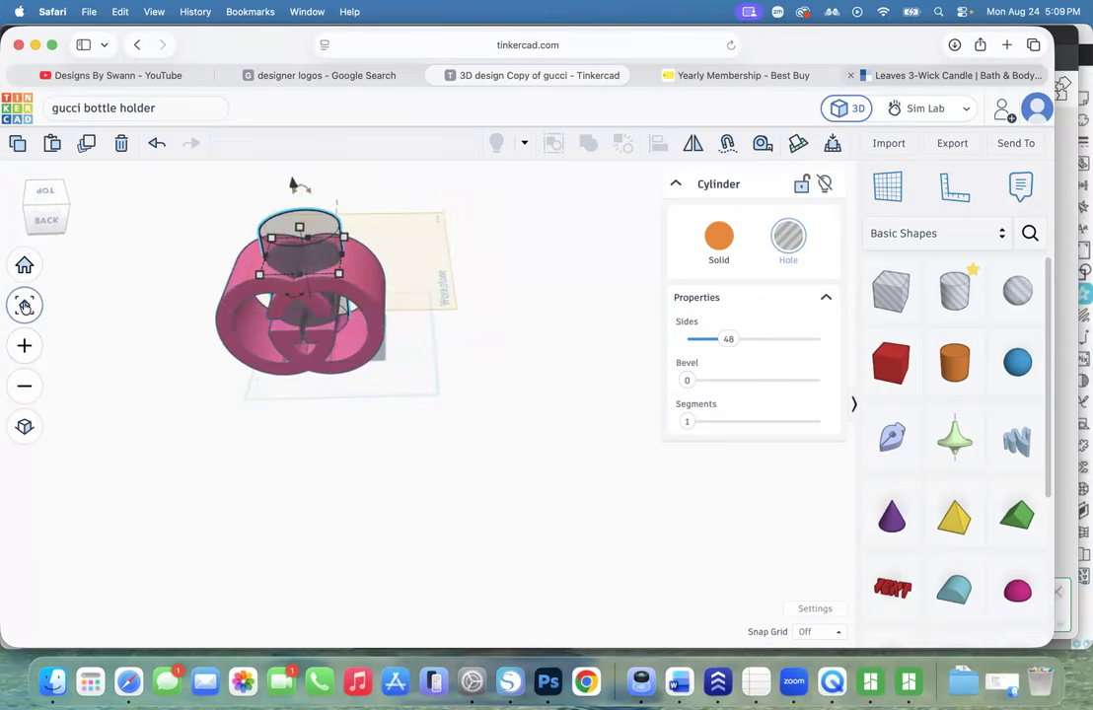
pyautogui.click(24, 305)
pyautogui.scroll(-2, 154, 304)
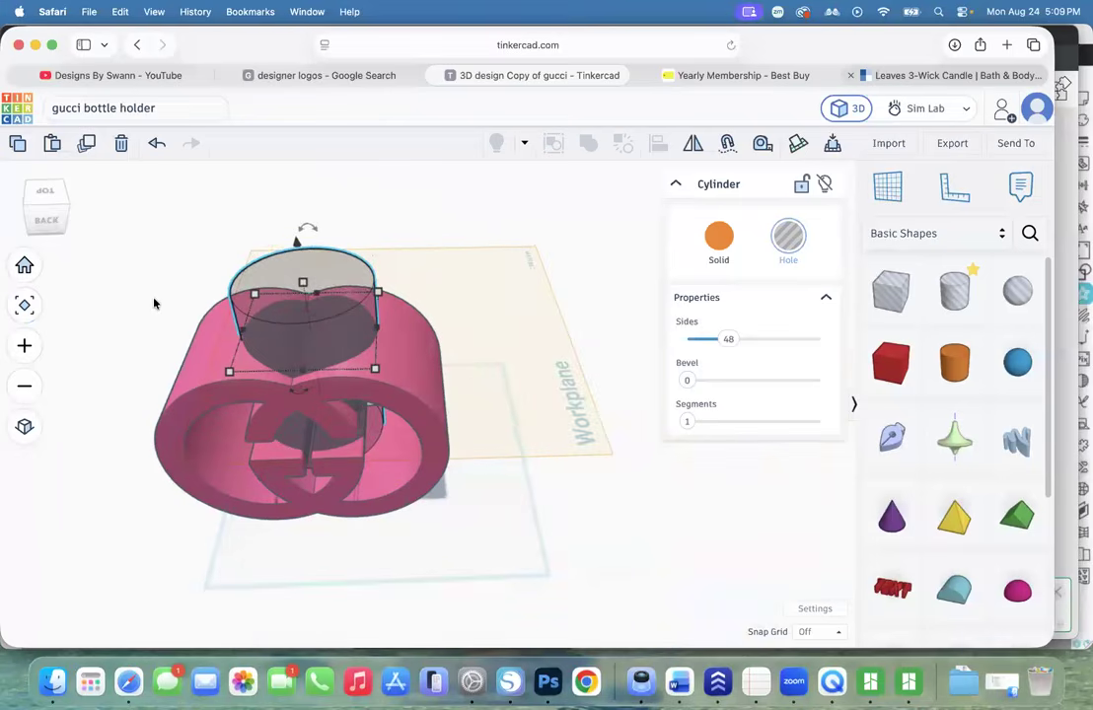
pyautogui.click(24, 265)
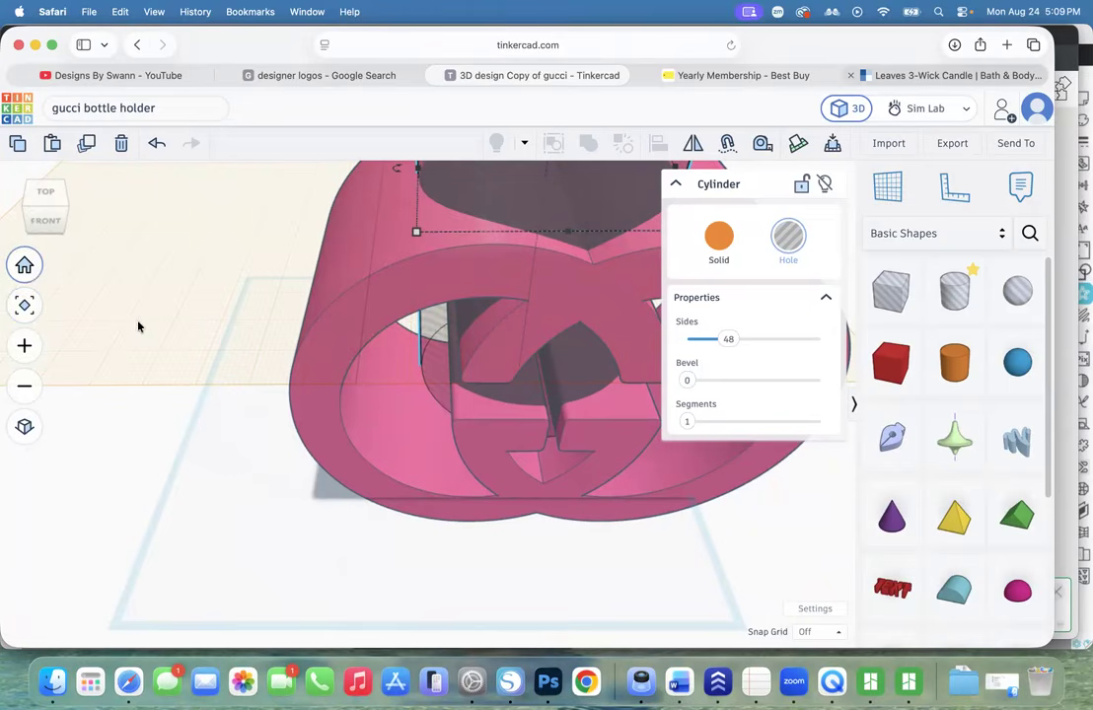
pyautogui.scroll(-5, 138, 327)
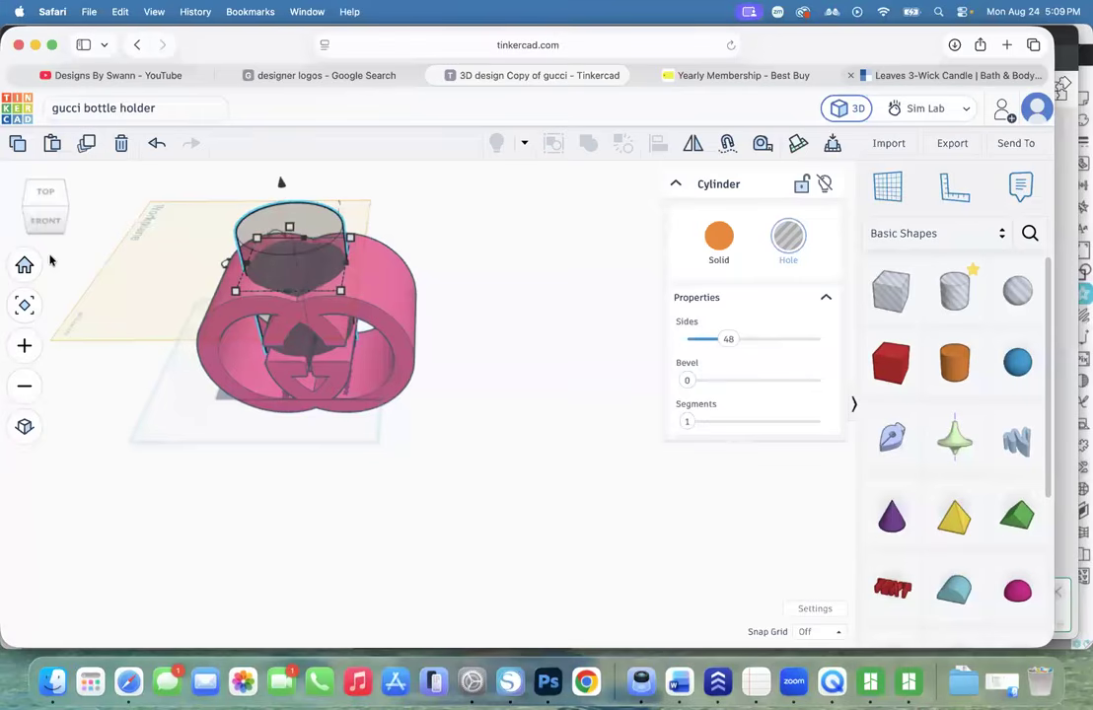
pyautogui.click(57, 212)
pyautogui.moveTo(242, 264)
pyautogui.mouseDown()
pyautogui.moveTo(227, 236)
pyautogui.moveTo(243, 268)
pyautogui.moveTo(234, 270)
pyautogui.moveTo(231, 249)
pyautogui.mouseUp()
pyautogui.click(237, 188)
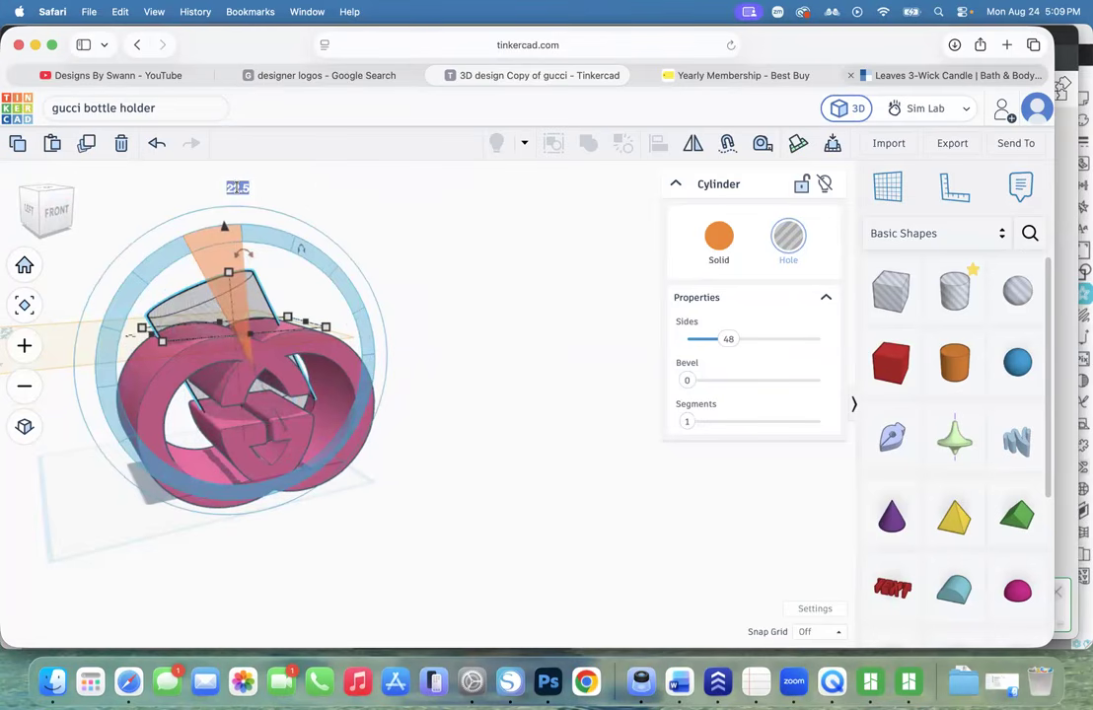
pyautogui.write('12')
pyautogui.press('Return')
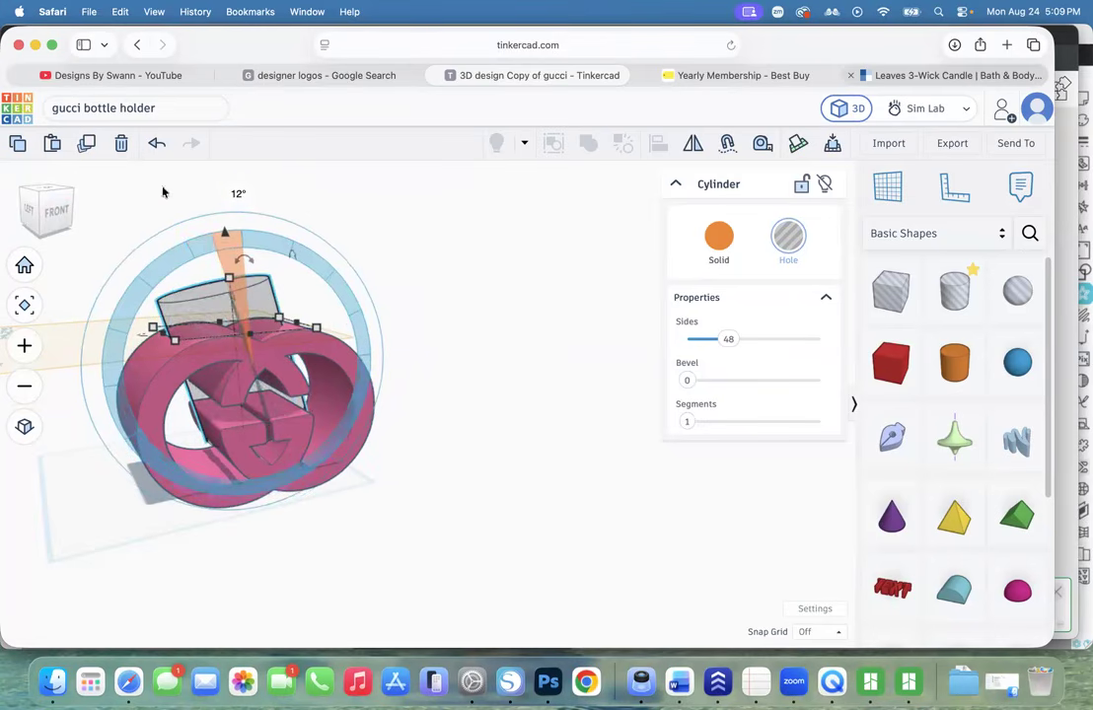
# Lower the 12° tilted cylinder hole about 25.9 mm so it sinks deeper into the logo
pyautogui.click(37, 214)
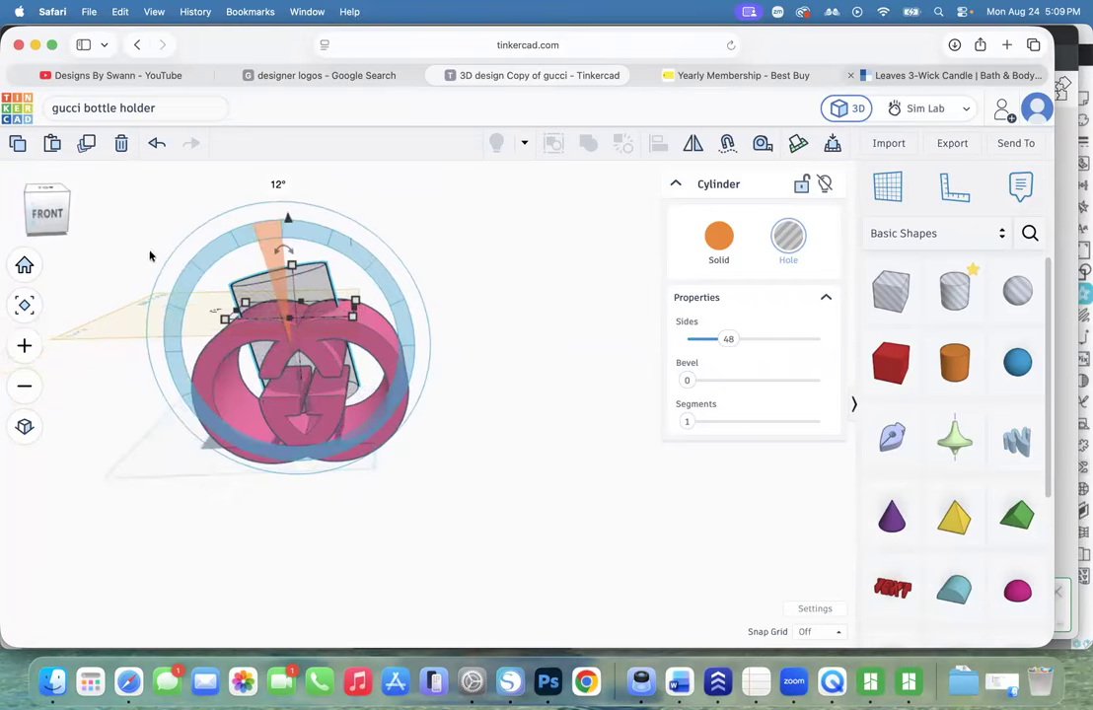
pyautogui.moveTo(287, 220); pyautogui.dragTo(295, 255)
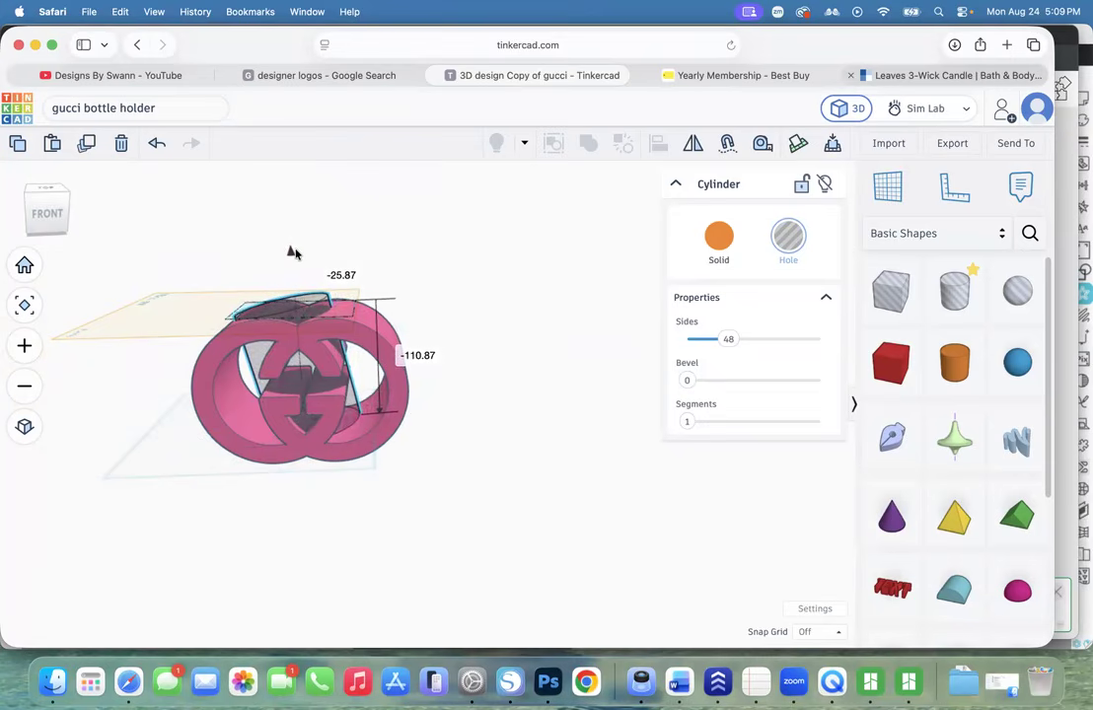
pyautogui.moveTo(46, 216)
pyautogui.mouseDown()
pyautogui.moveTo(76, 225)
pyautogui.moveTo(48, 225)
pyautogui.mouseUp()
# Select the logo together with the tilted cylinder hole and combine them as a Union group to cut the opening
pyautogui.click(174, 228)
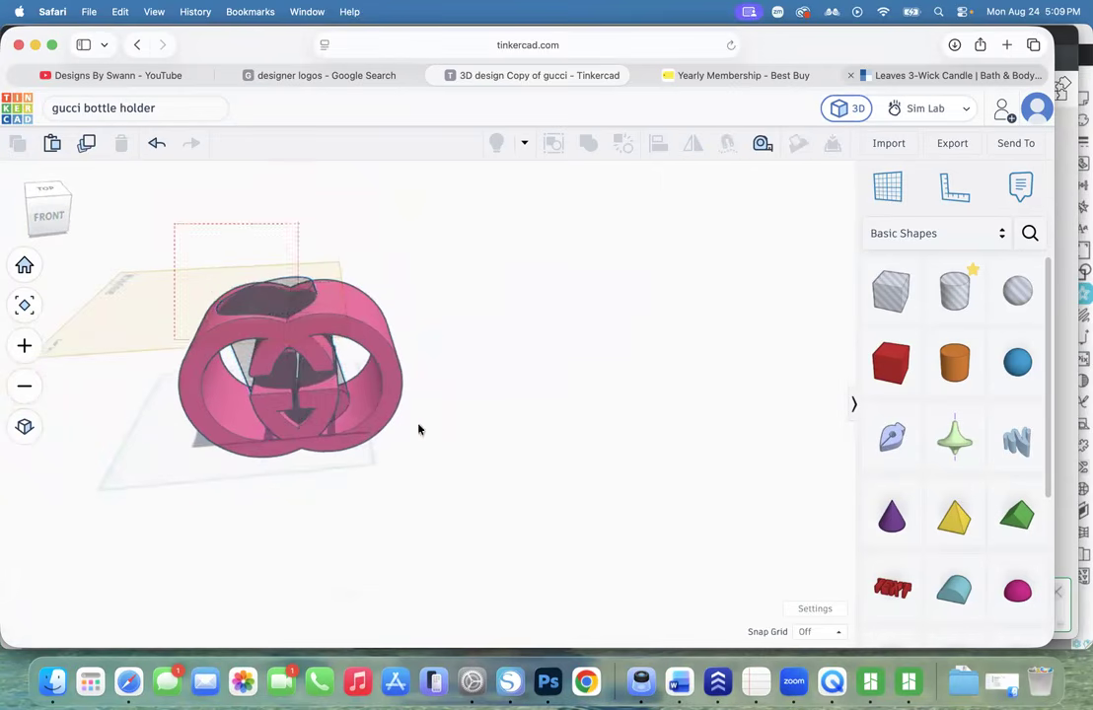
pyautogui.moveTo(418, 429); pyautogui.dragTo(459, 379)
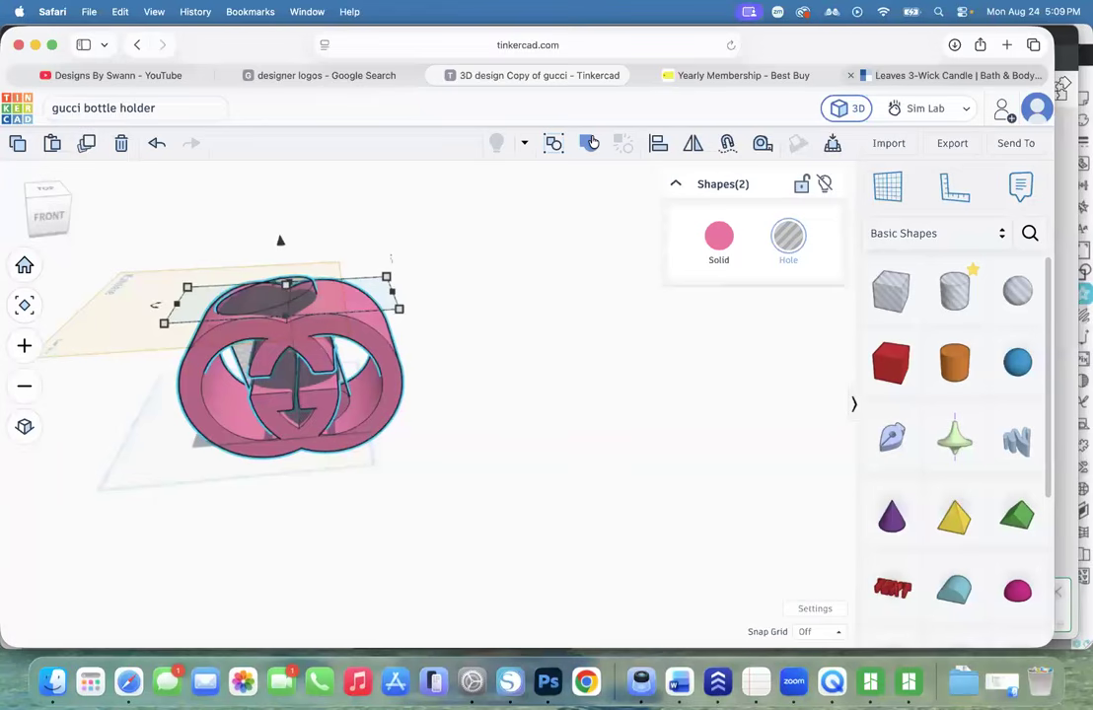
pyautogui.click(590, 143)
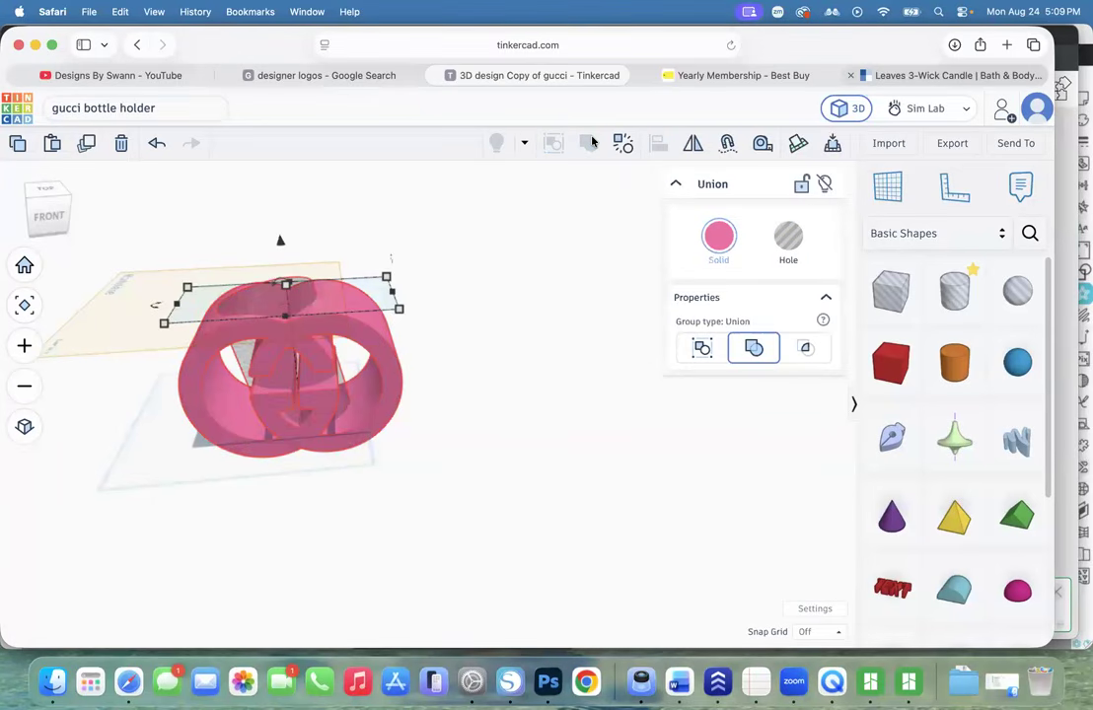
# Reset the workplane from the top of the logo to the default base plane
pyautogui.moveTo(47, 216)
pyautogui.mouseDown()
pyautogui.moveTo(86, 215)
pyautogui.moveTo(38, 216)
pyautogui.mouseUp()
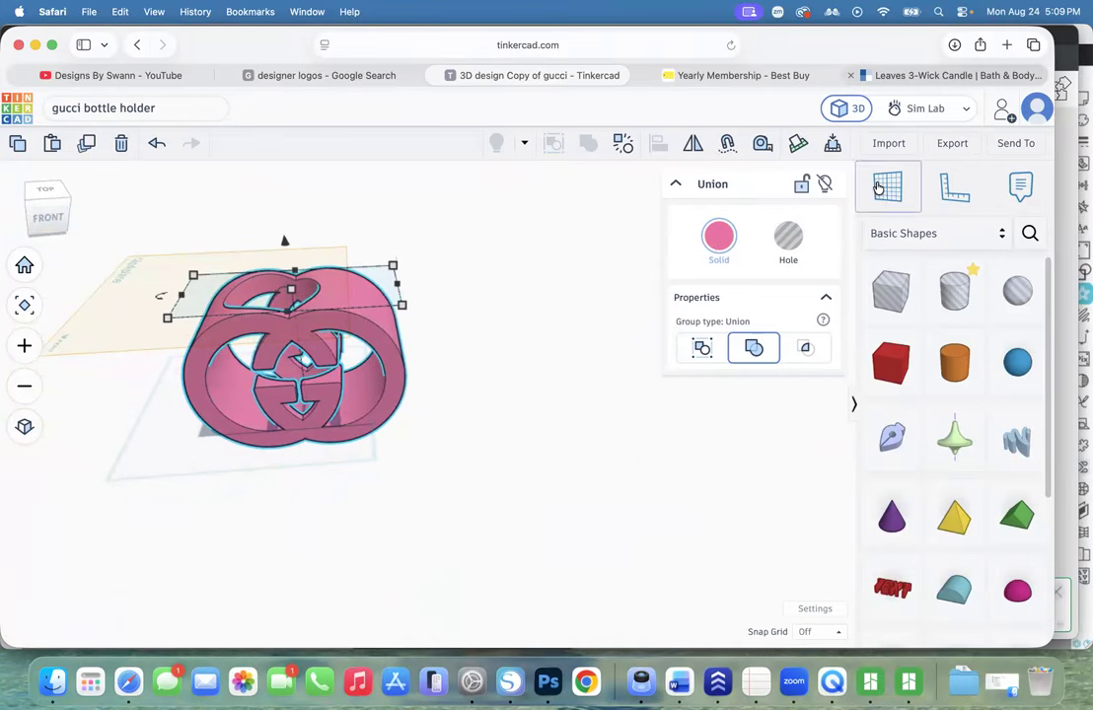
pyautogui.click(885, 187)
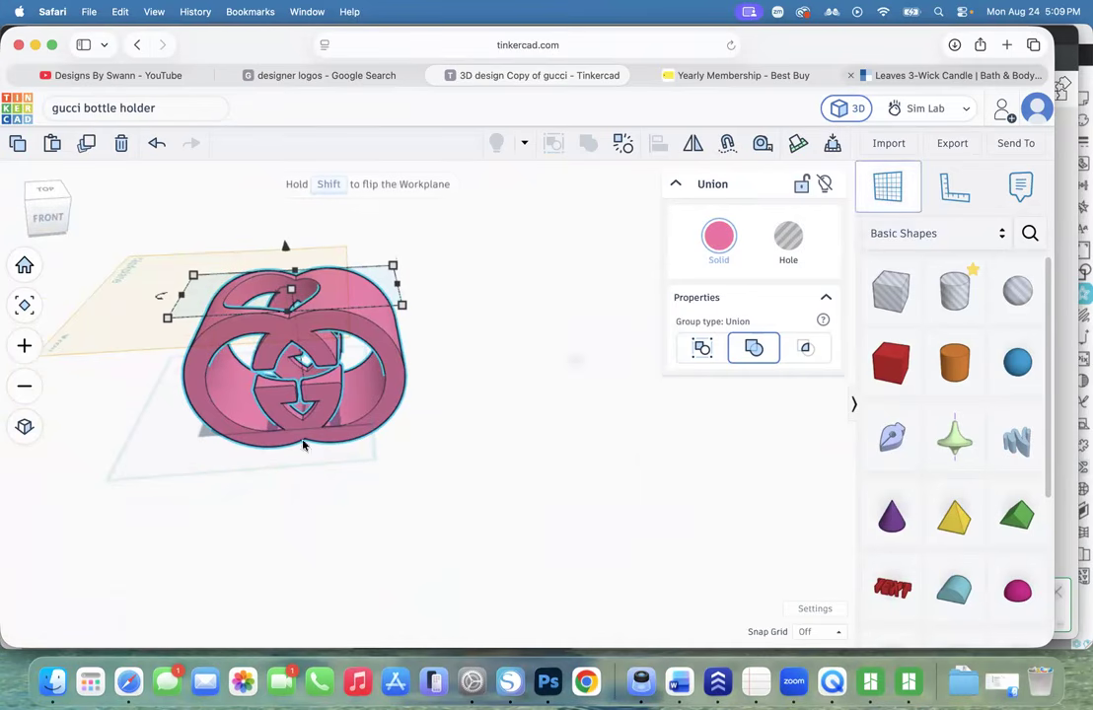
pyautogui.click(182, 452)
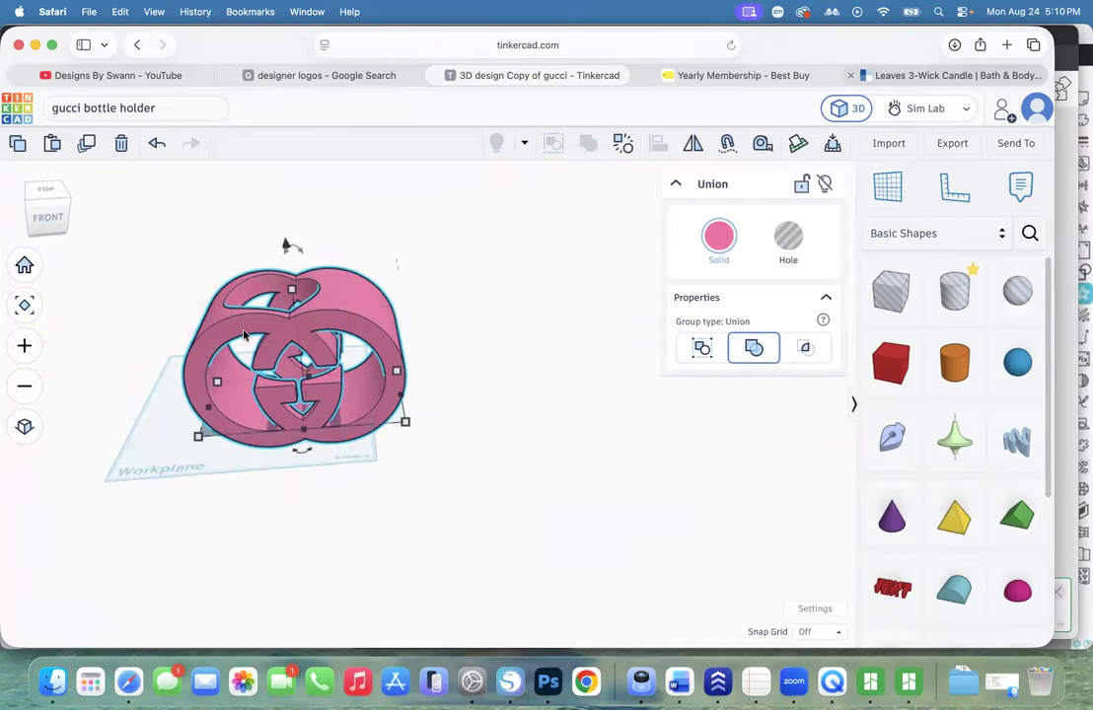
# Drop the bottle holder onto the base workplane and move it back over the plane's area
pyautogui.press('d')
pyautogui.click(491, 299)
pyautogui.moveTo(359, 300); pyautogui.dragTo(322, 315)
pyautogui.click(505, 348)
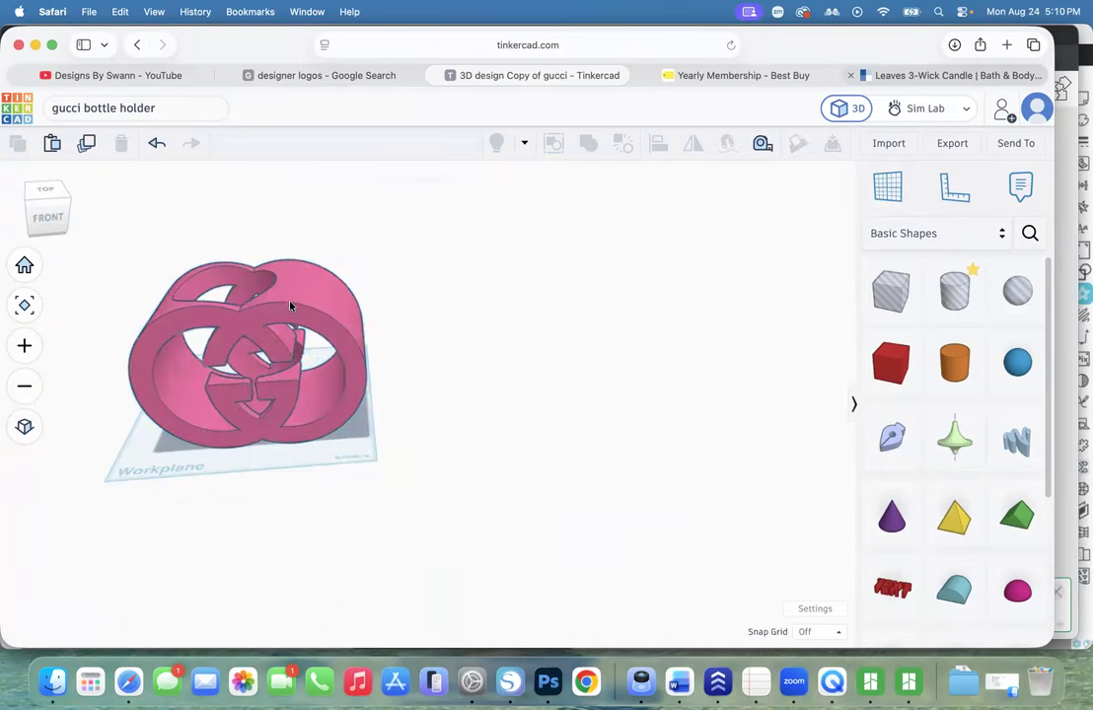
# Export only the selected bottle holder as OBJ, and extract the downloaded gucci bottle holder.zip in Finder
pyautogui.click(301, 305)
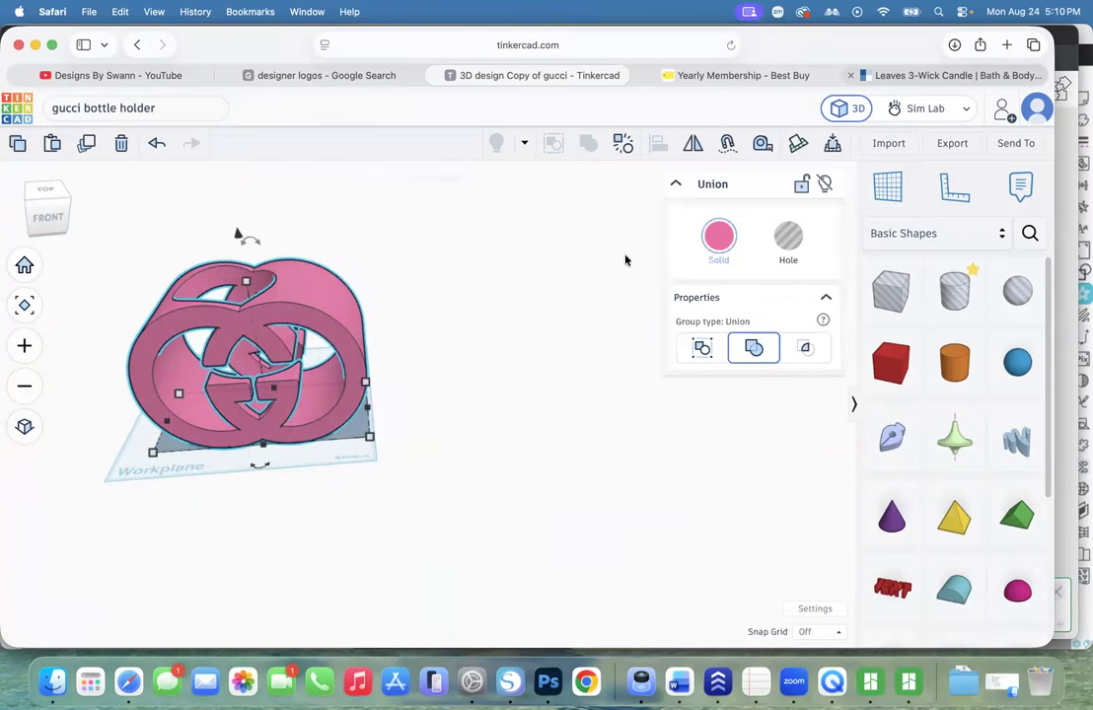
pyautogui.click(947, 143)
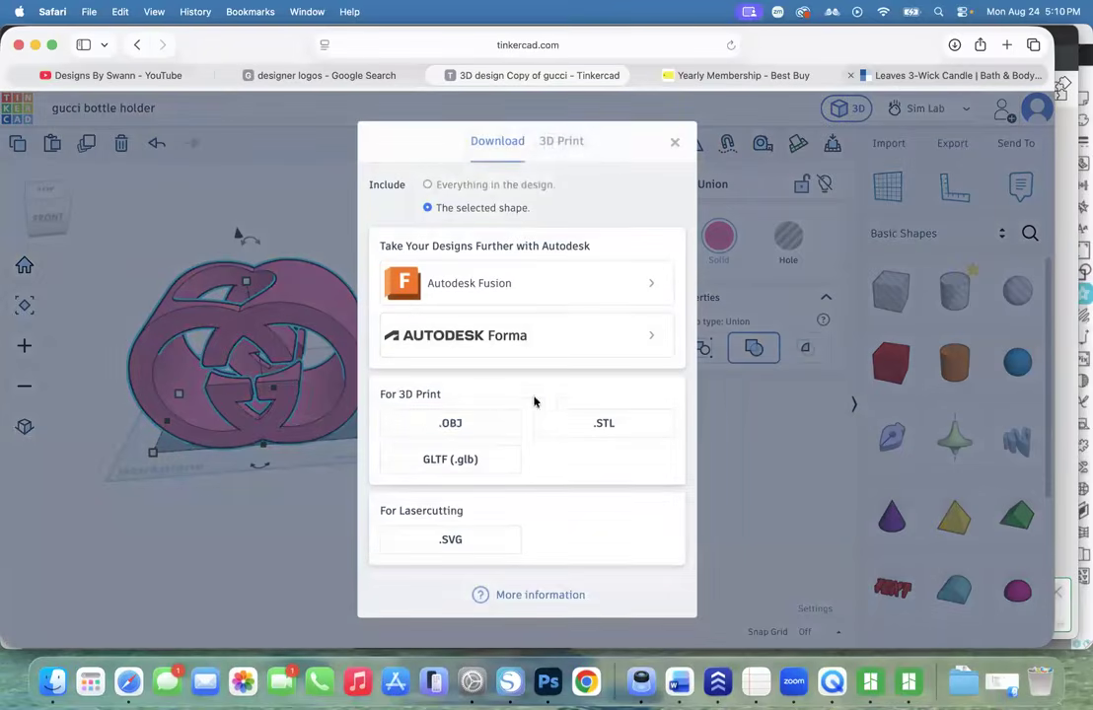
pyautogui.click(485, 423)
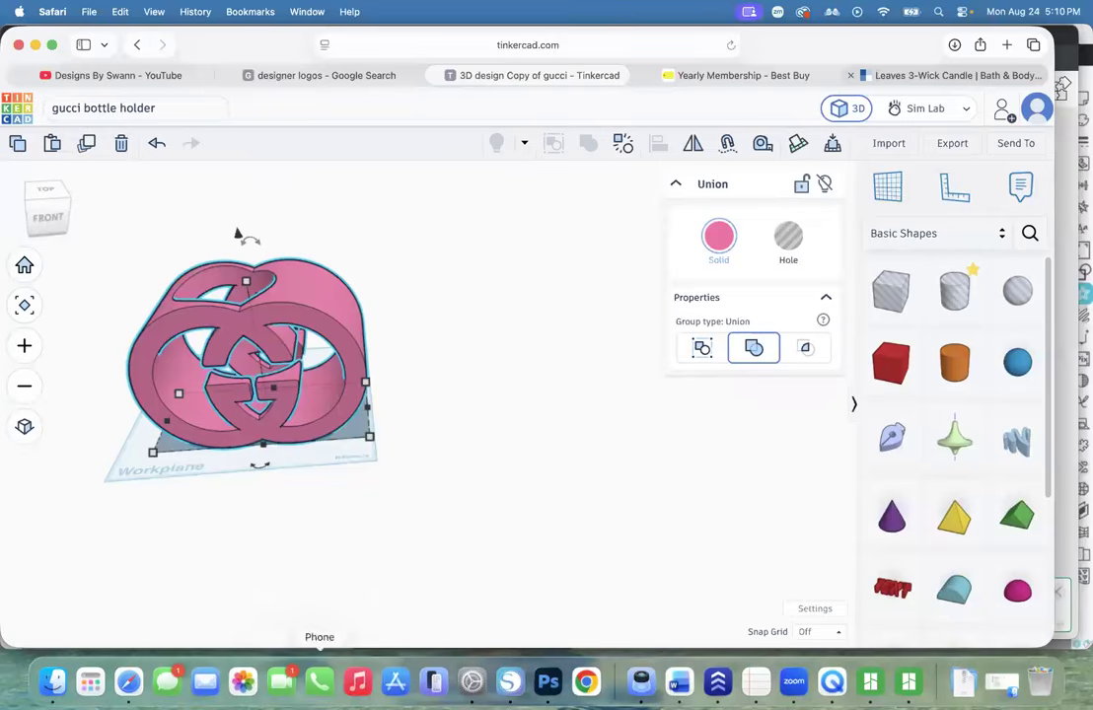
pyautogui.click(52, 681)
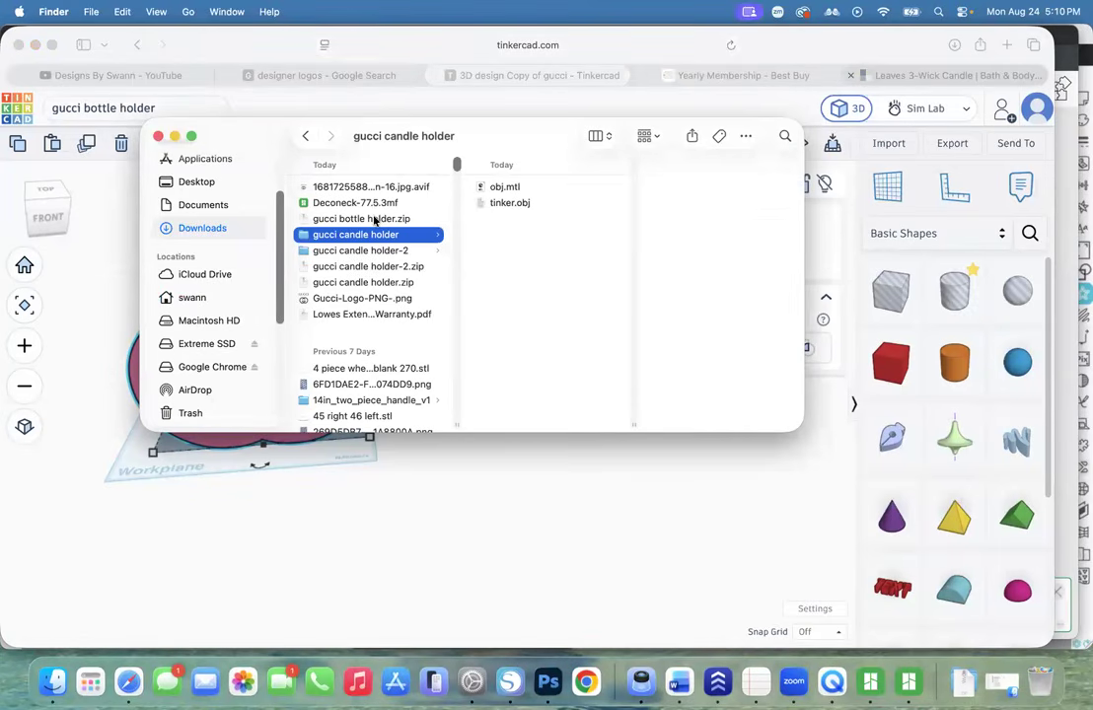
pyautogui.doubleClick(375, 221)
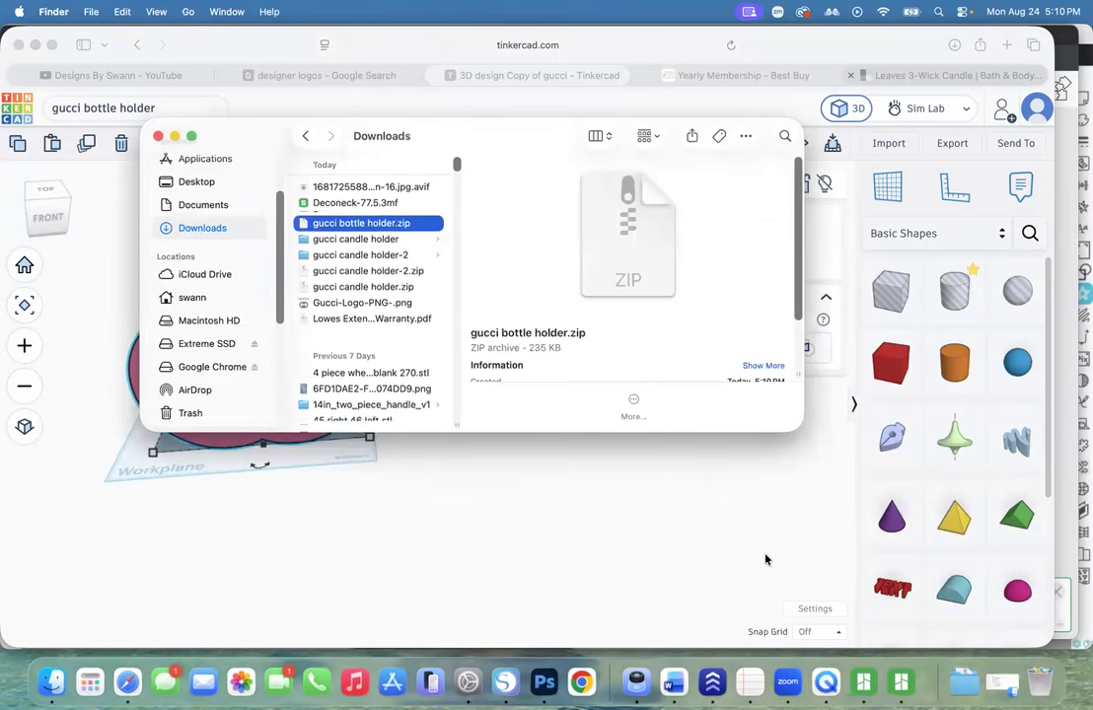
# Switch to Bambu Studio, move the yellow disc onto the plate with the orange candle holder, and make the emptied plate active
pyautogui.click(868, 681)
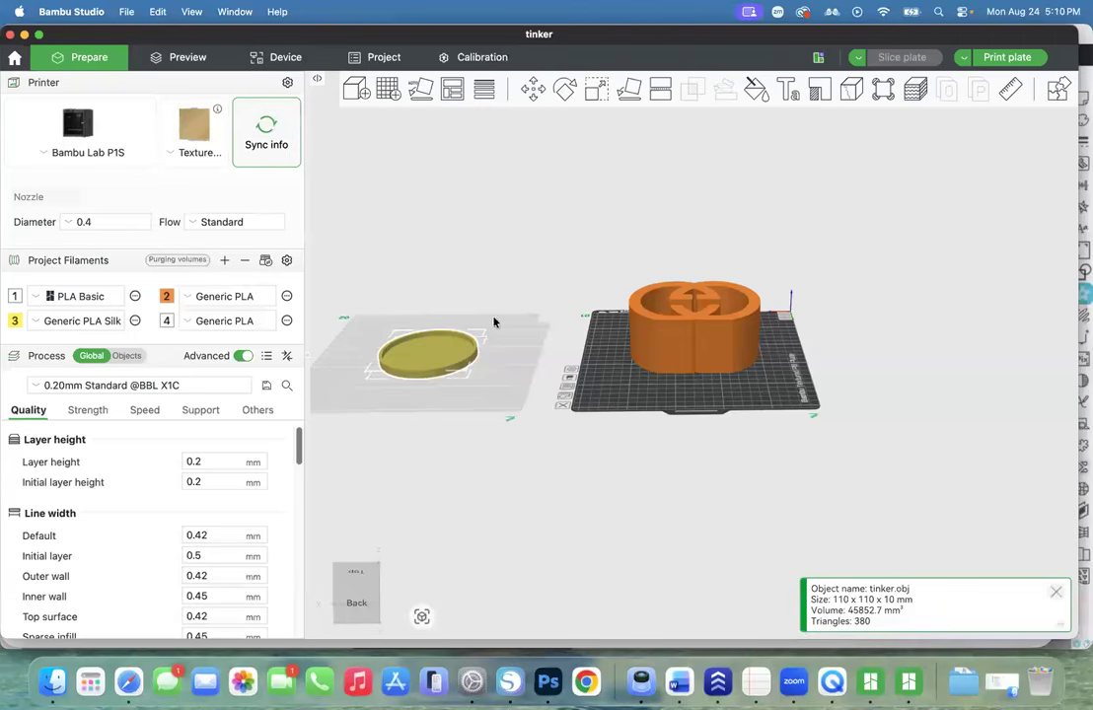
pyautogui.moveTo(446, 360); pyautogui.dragTo(731, 365)
pyautogui.click(414, 355)
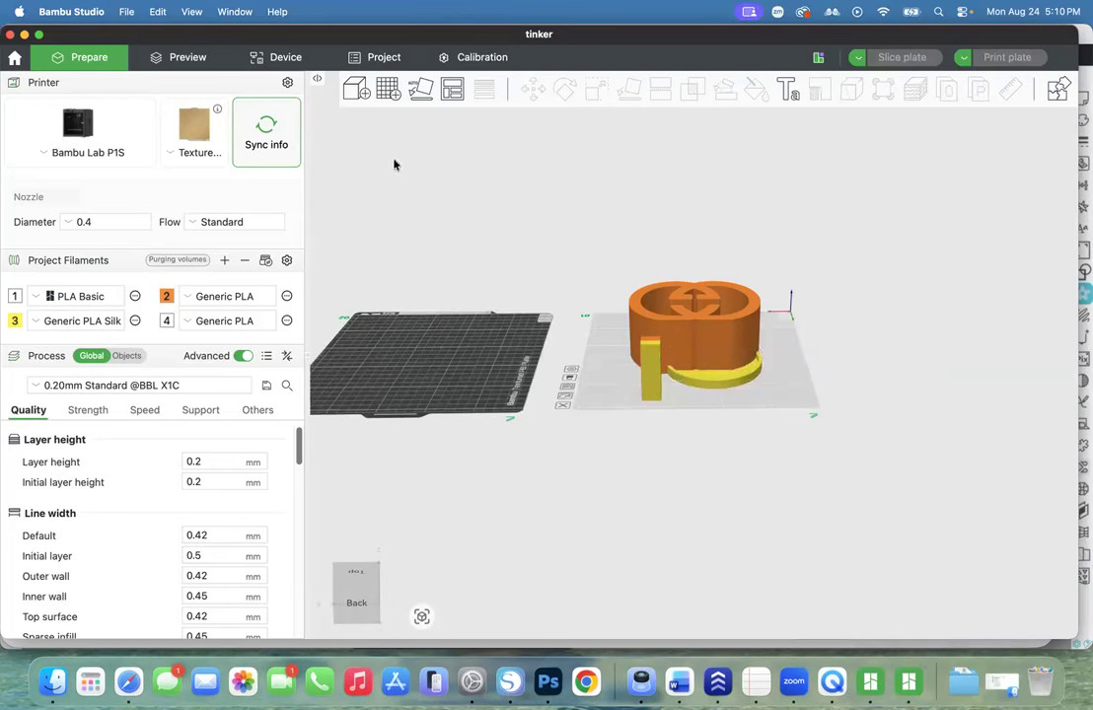
# Import tinker.obj from the gucci bottle holder folder, mapping its pink colour to filament 2
pyautogui.click(356, 87)
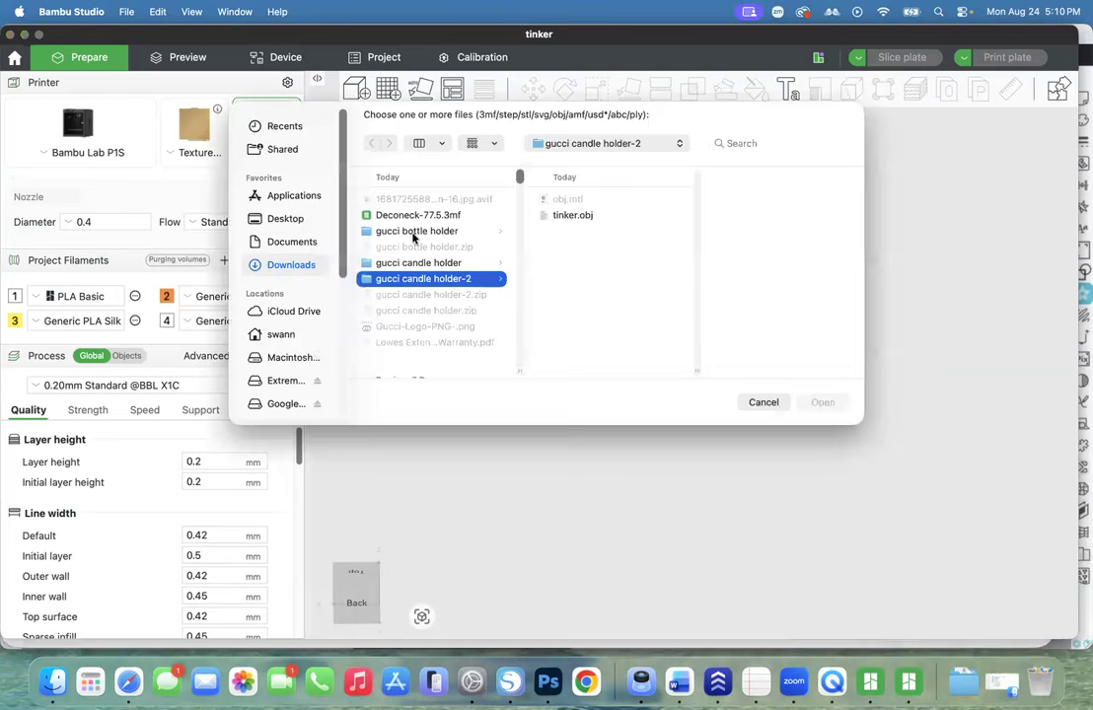
pyautogui.click(415, 233)
pyautogui.click(601, 216)
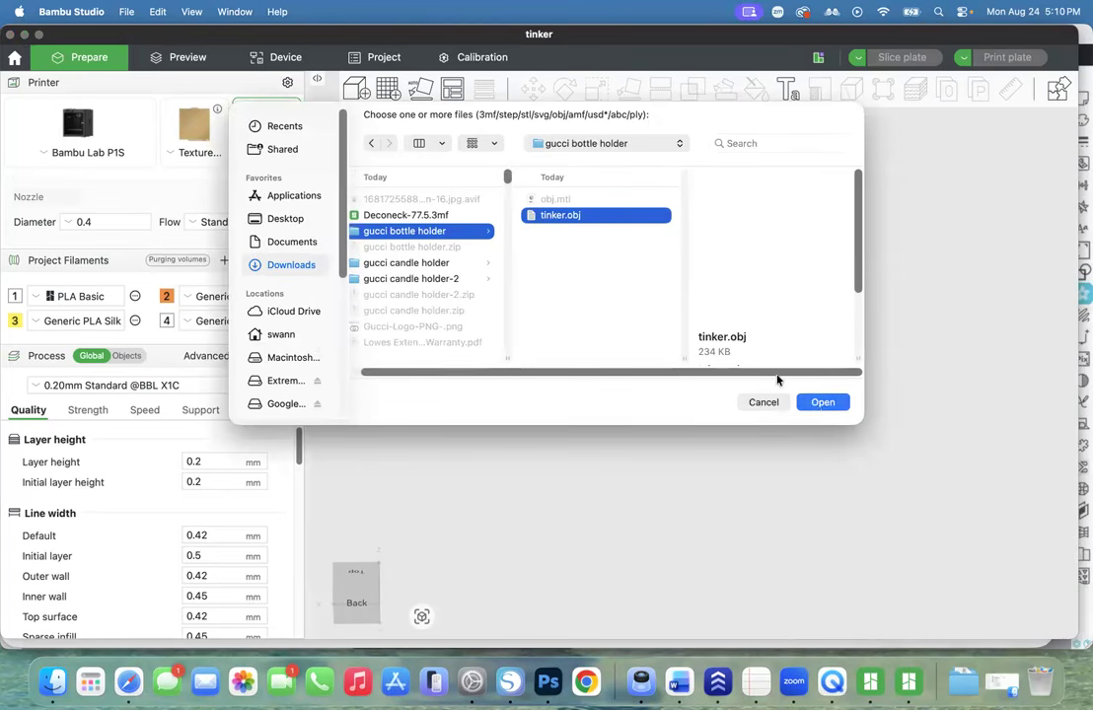
pyautogui.click(823, 402)
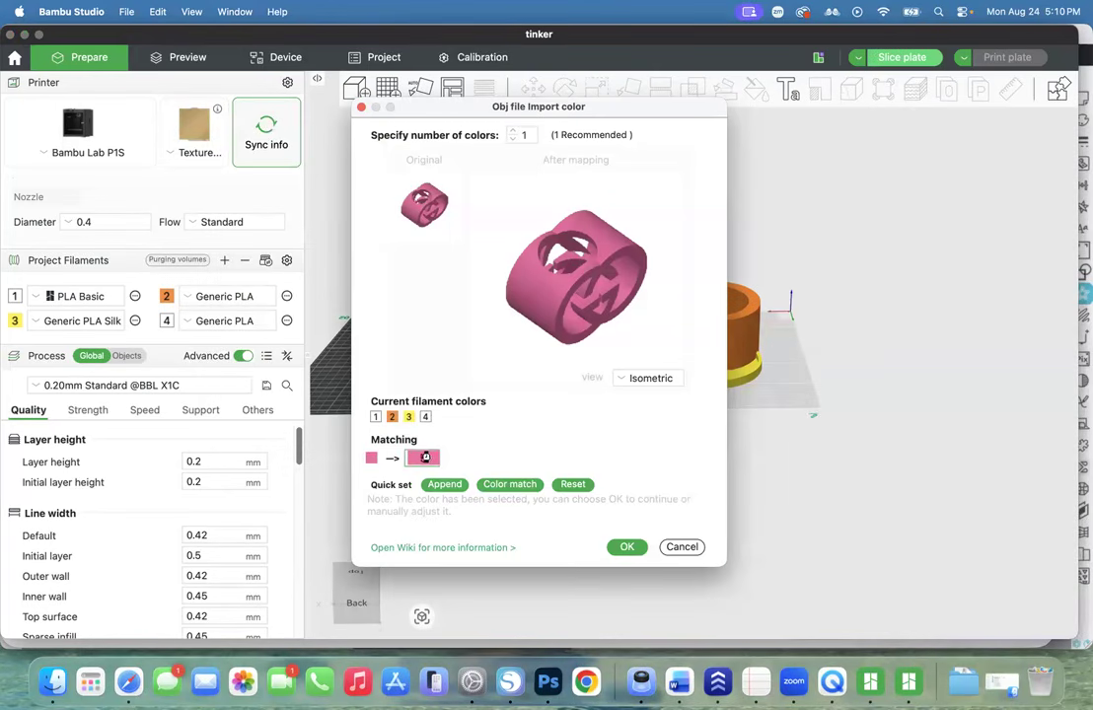
pyautogui.click(424, 458)
pyautogui.click(423, 528)
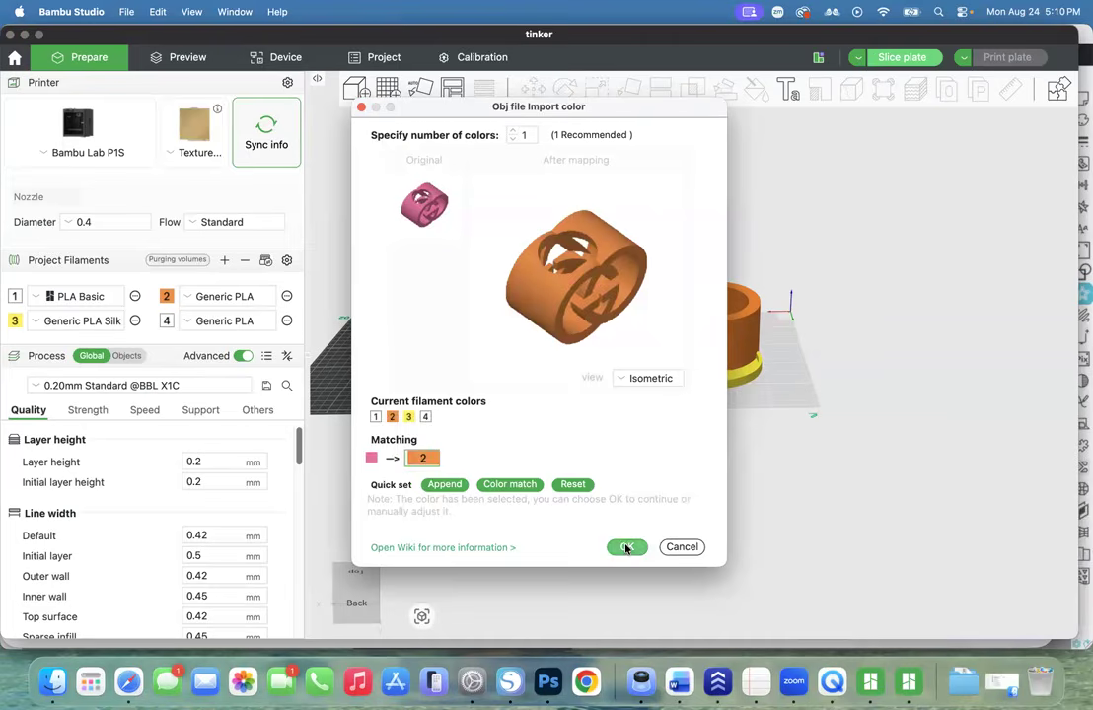
pyautogui.click(628, 548)
# Lay the imported bottle holder flat on the build plate on one of its logo-shaped faces
pyautogui.click(422, 616)
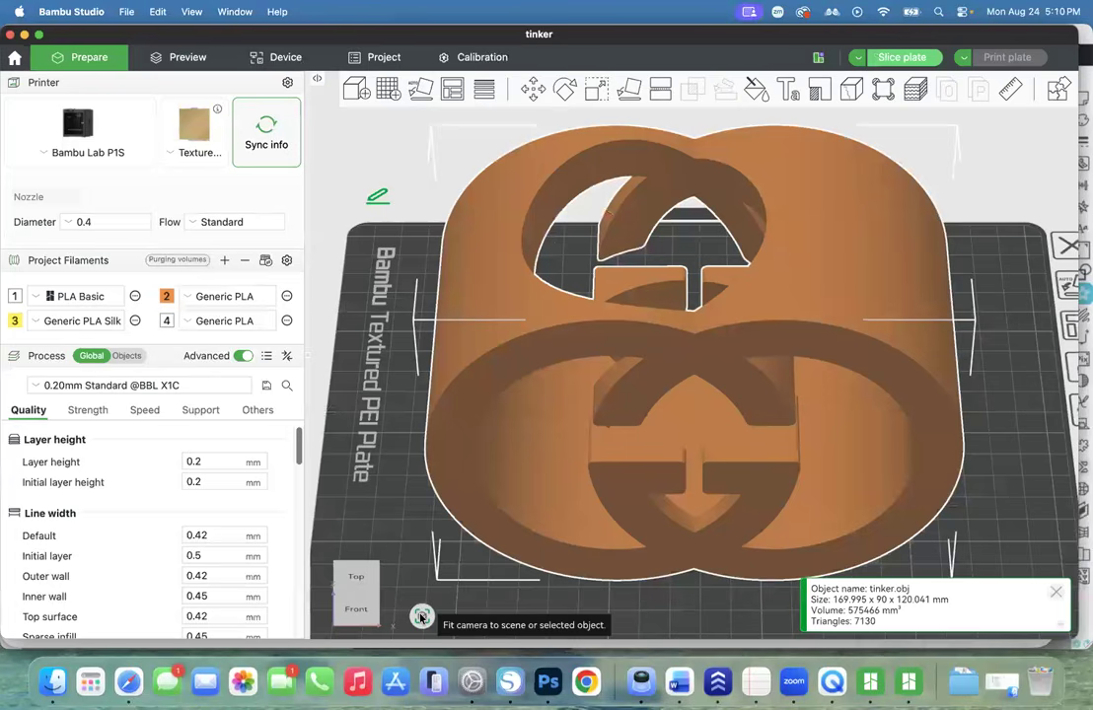
pyautogui.moveTo(370, 604); pyautogui.dragTo(396, 597)
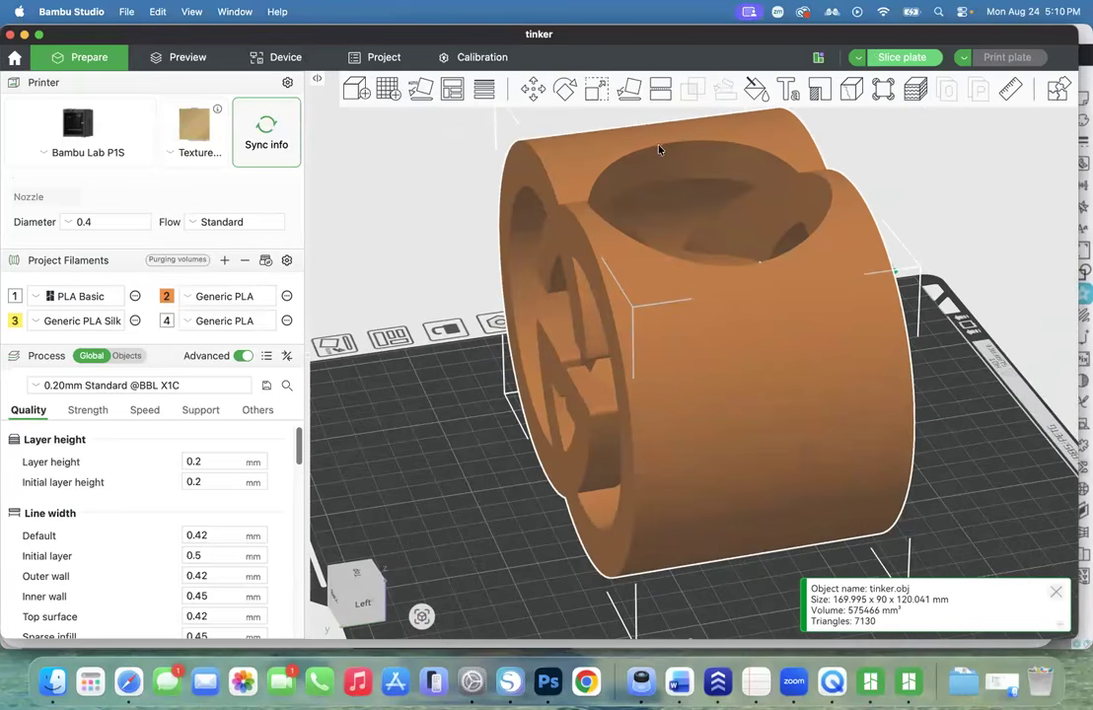
pyautogui.click(628, 90)
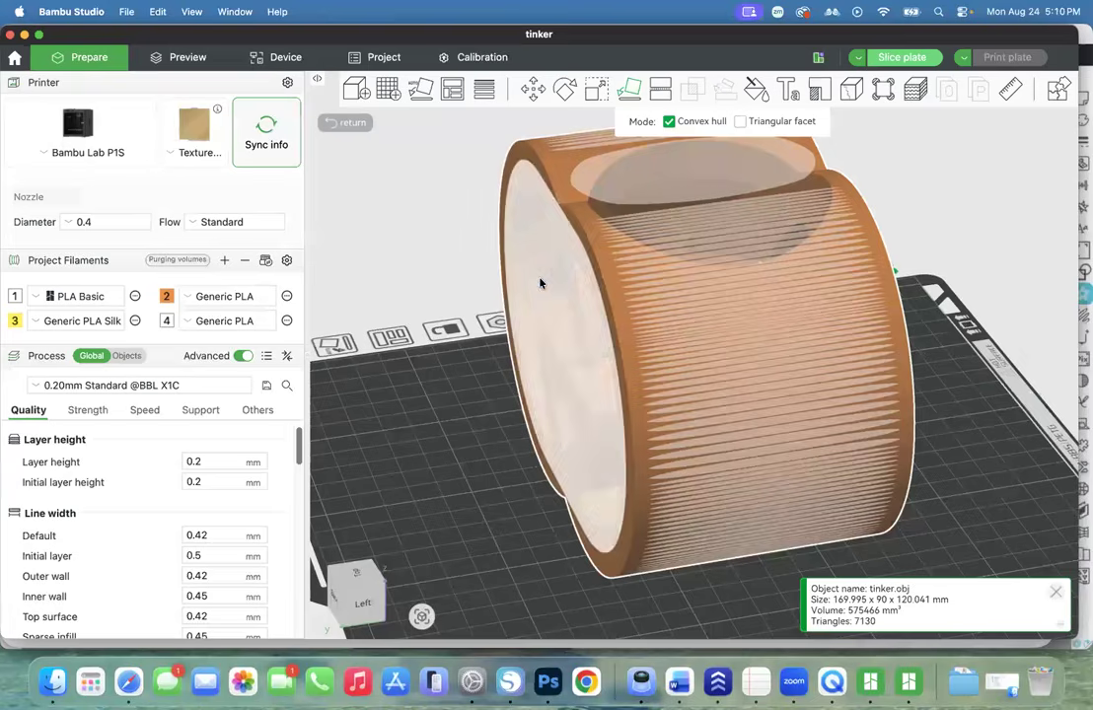
pyautogui.click(542, 280)
pyautogui.click(378, 491)
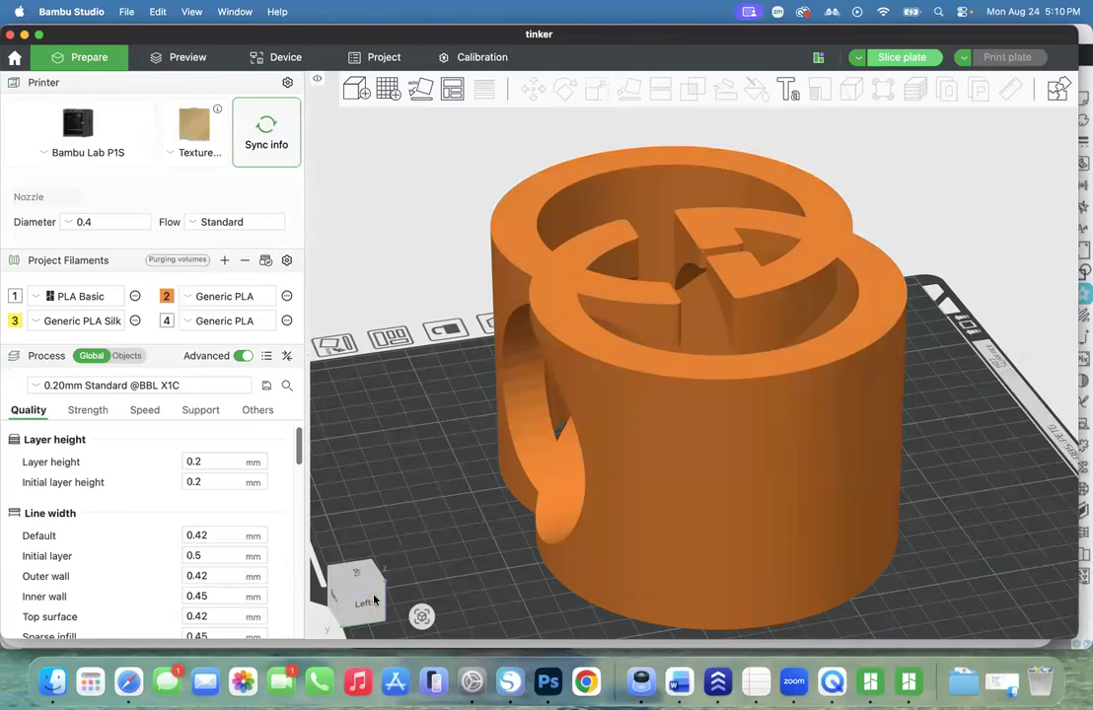
# Enable supports restricted to the build plate only, and slice the bottle holder's plate
pyautogui.moveTo(366, 602); pyautogui.dragTo(331, 604)
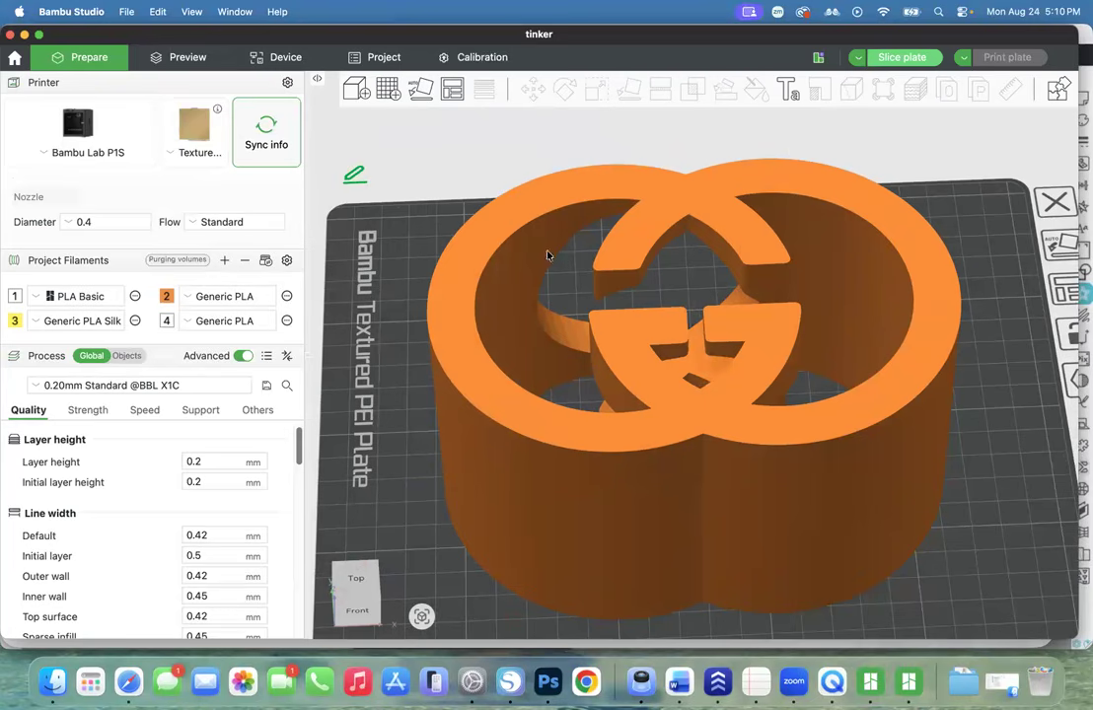
pyautogui.click(202, 412)
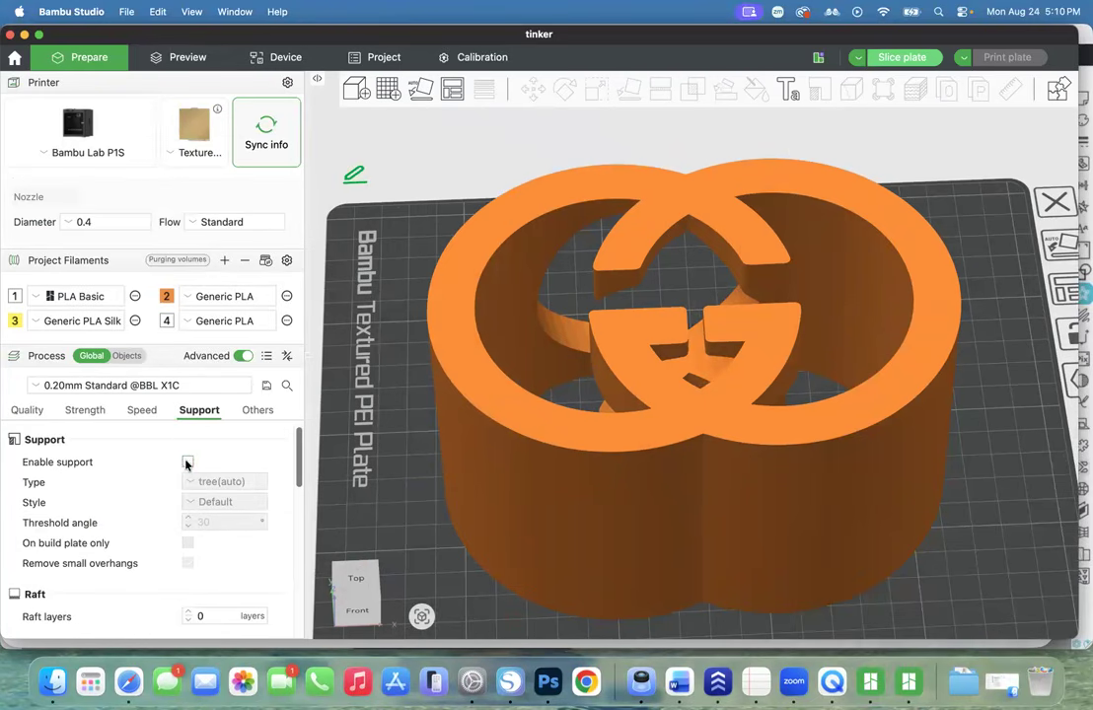
pyautogui.click(188, 463)
pyautogui.click(187, 544)
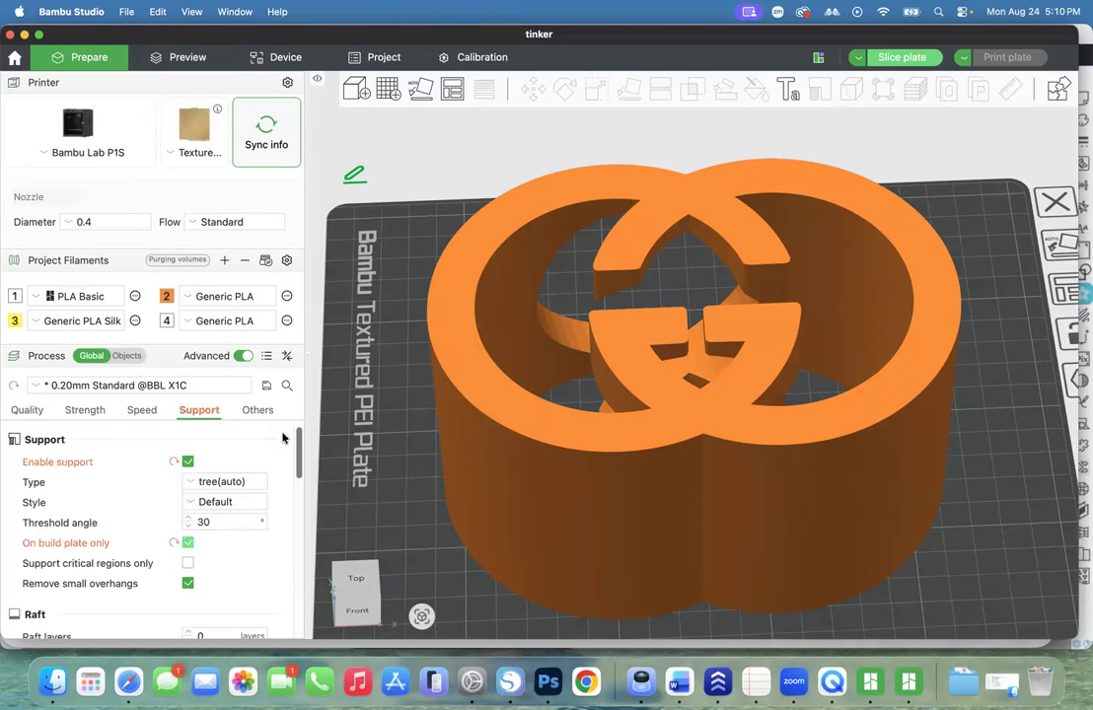
pyautogui.click(893, 58)
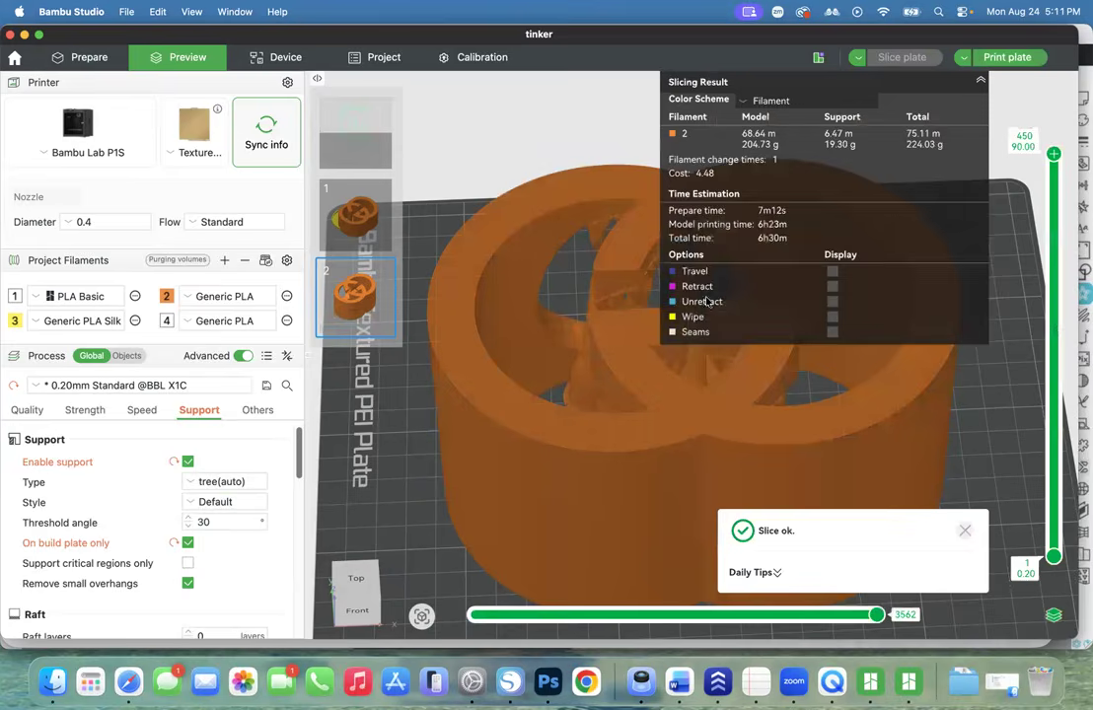
# Examine the tree supports in the sliced preview, from the lower layers up to full height and around the model
pyautogui.moveTo(359, 593); pyautogui.dragTo(466, 592)
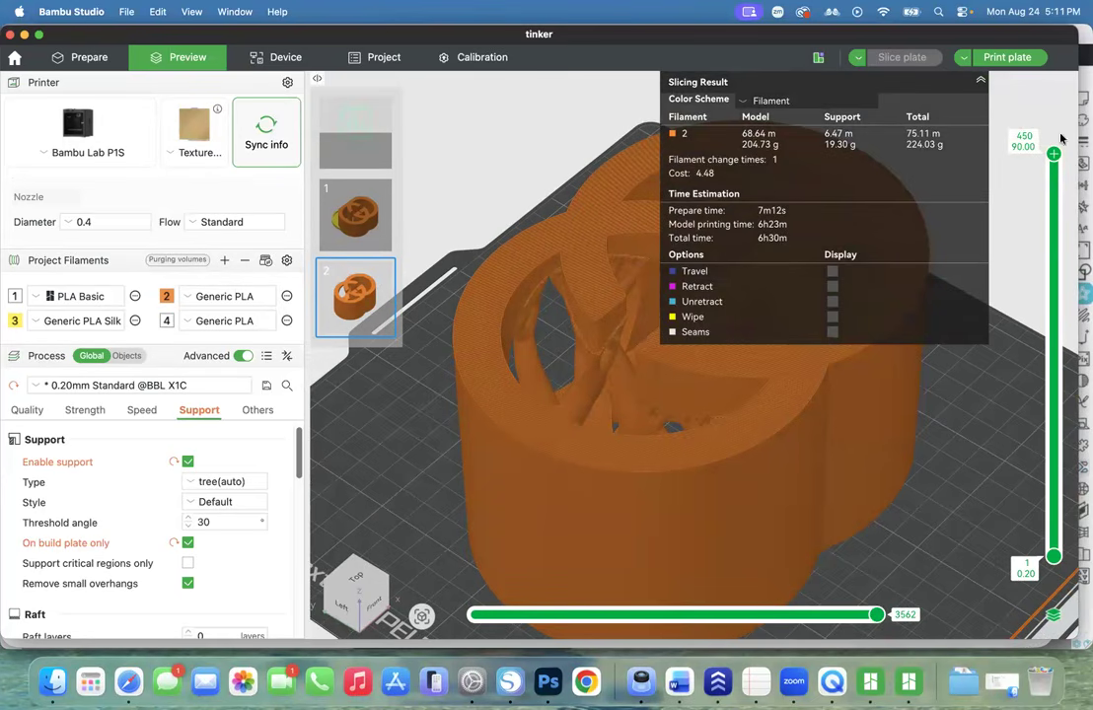
pyautogui.click(980, 79)
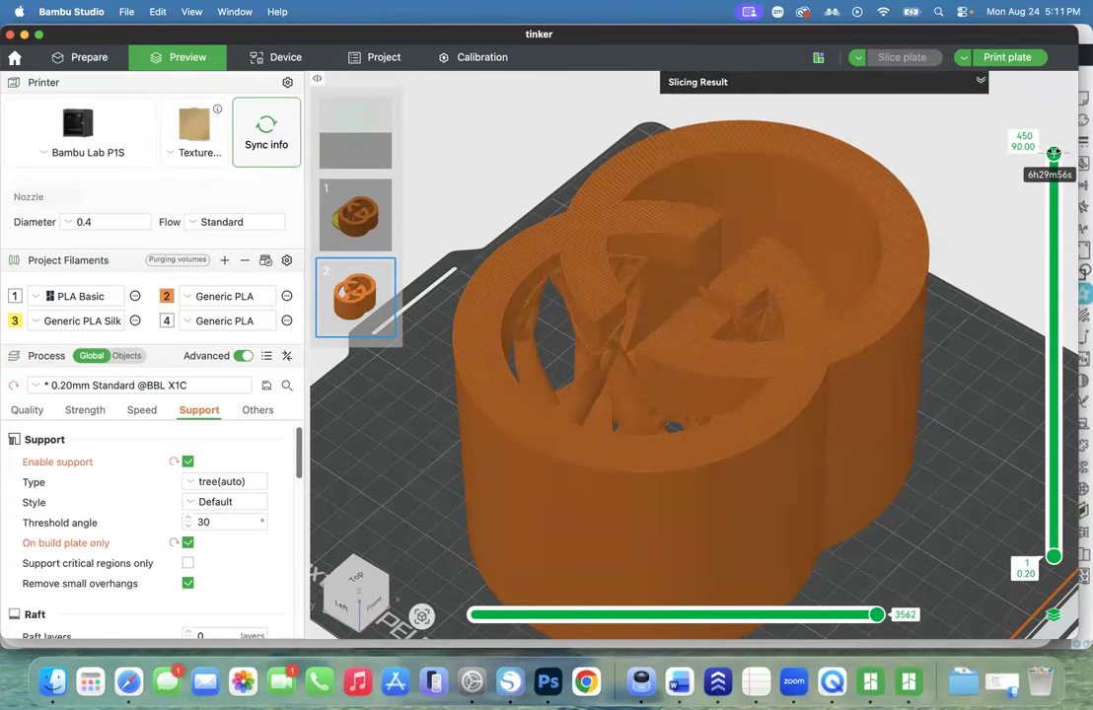
pyautogui.moveTo(1054, 154); pyautogui.dragTo(1054, 385)
pyautogui.moveTo(1071, 449); pyautogui.dragTo(1054, 506)
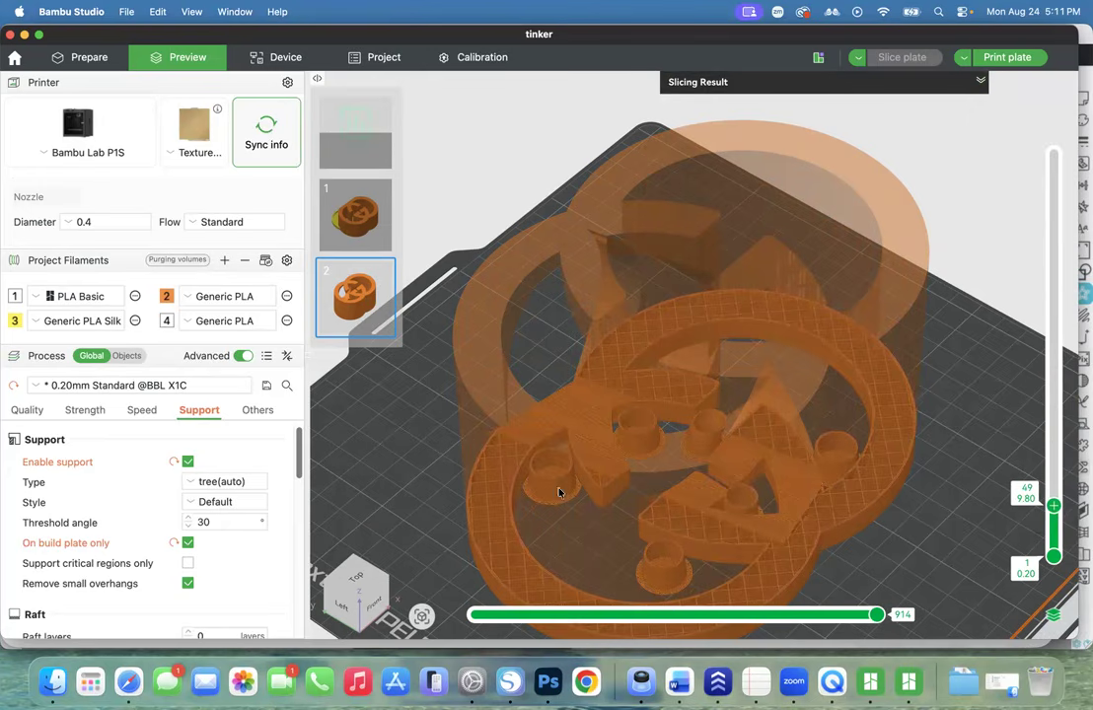
pyautogui.moveTo(1055, 505); pyautogui.dragTo(1054, 143)
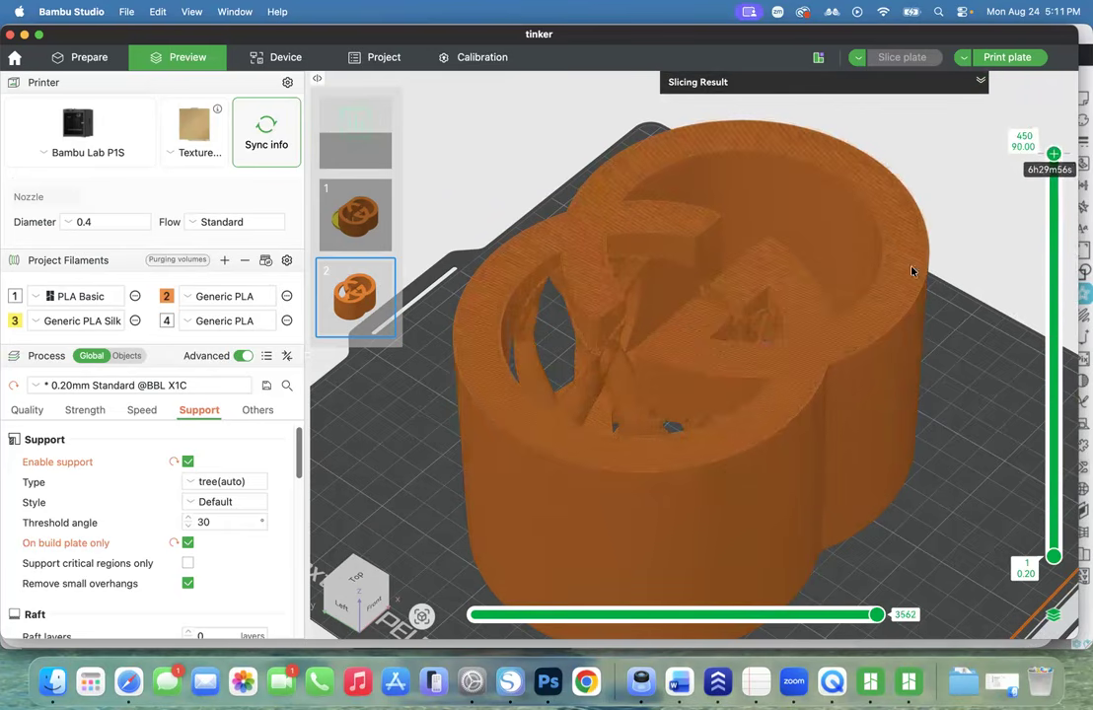
pyautogui.click(364, 605)
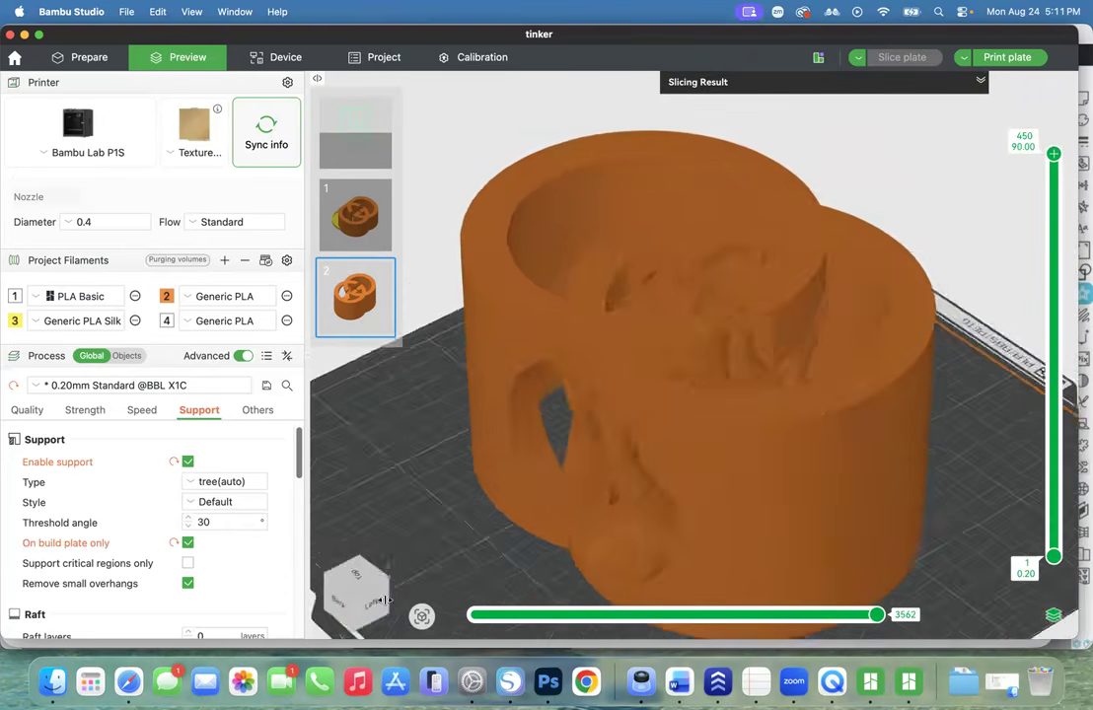
# Set the supports' top Z distance to 0.275 mm and slice the plate again
pyautogui.scroll(-5, 139, 530)
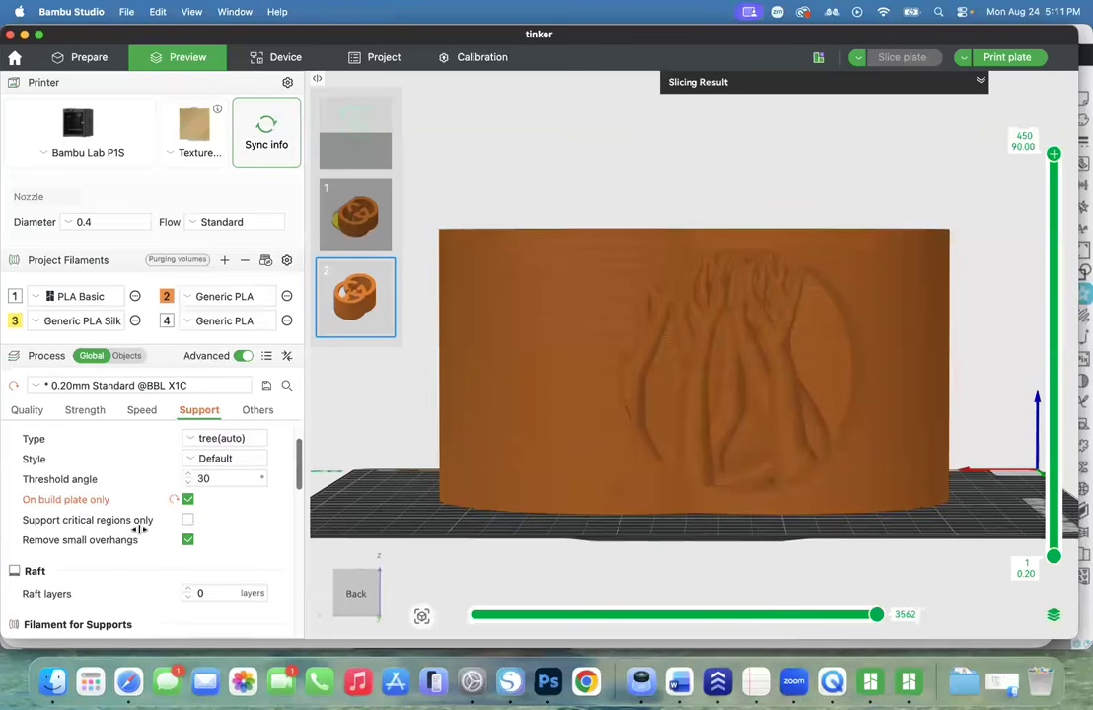
pyautogui.scroll(-3, 139, 530)
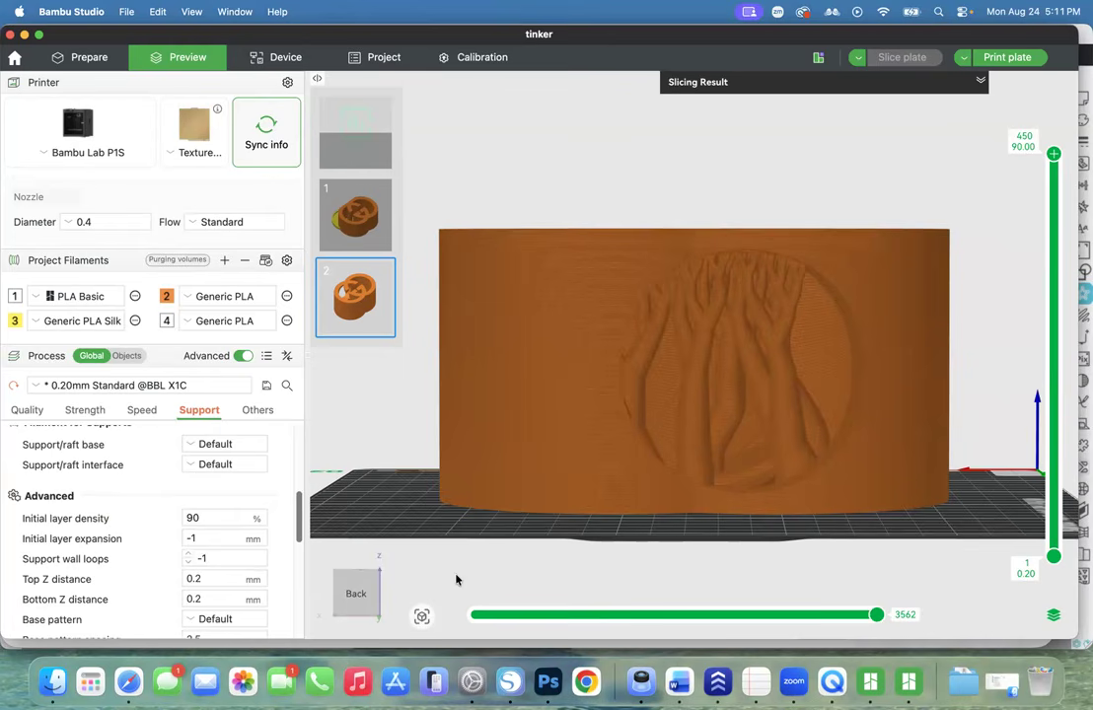
pyautogui.scroll(-2, 164, 528)
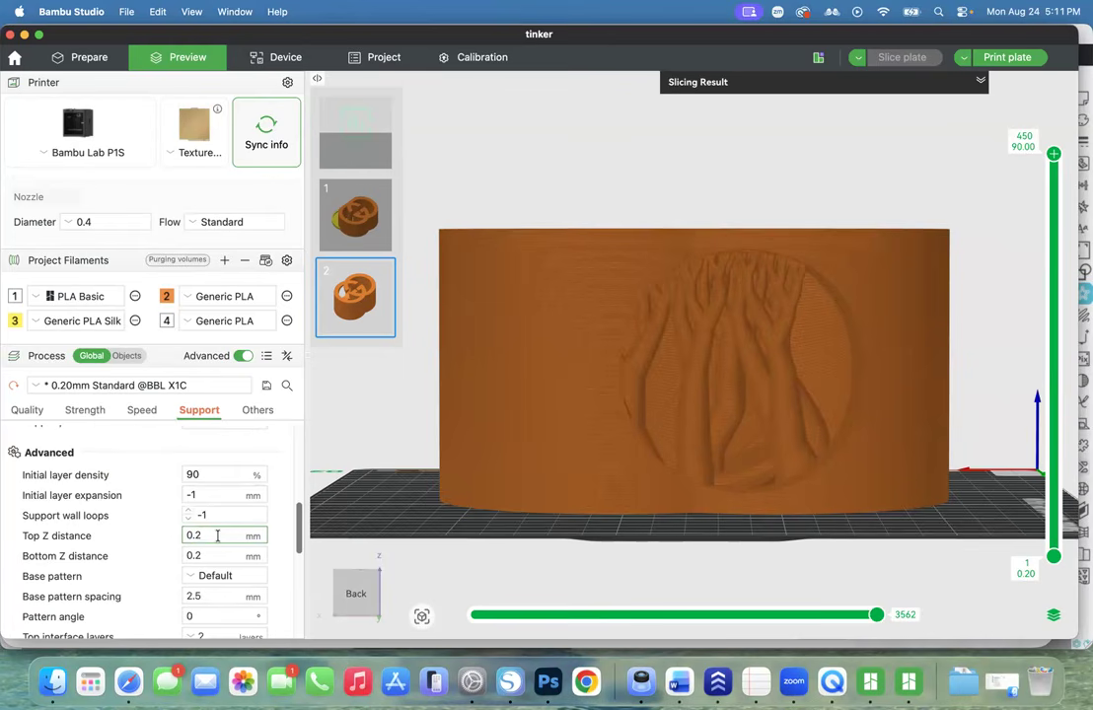
pyautogui.write('79')
pyautogui.press('BackSpace')
pyautogui.write('5')
pyautogui.click(346, 416)
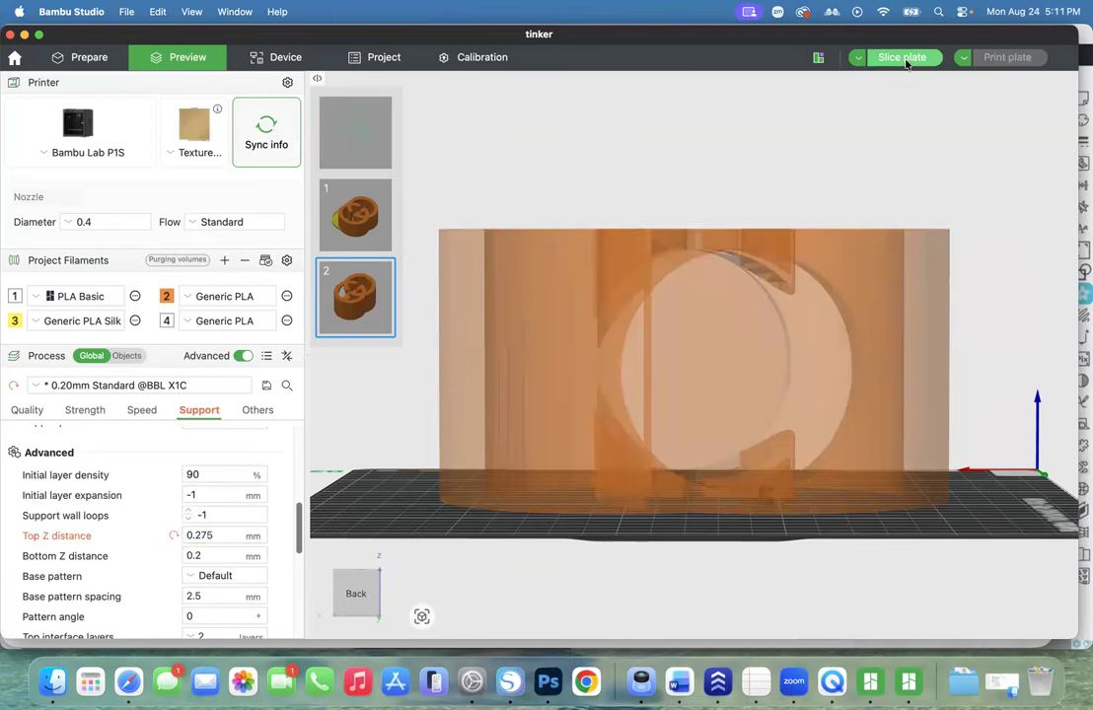
pyautogui.click(906, 62)
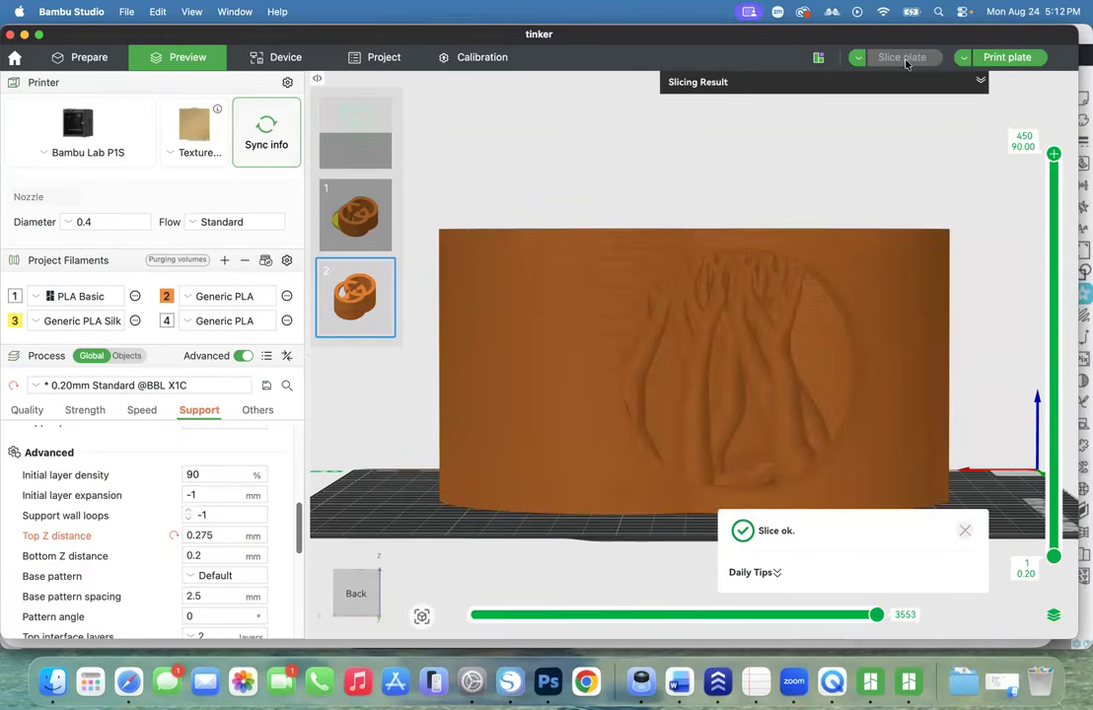
# Examine the resliced bottle holder from above and show its filament usage and print time estimates
pyautogui.moveTo(361, 585); pyautogui.dragTo(414, 499)
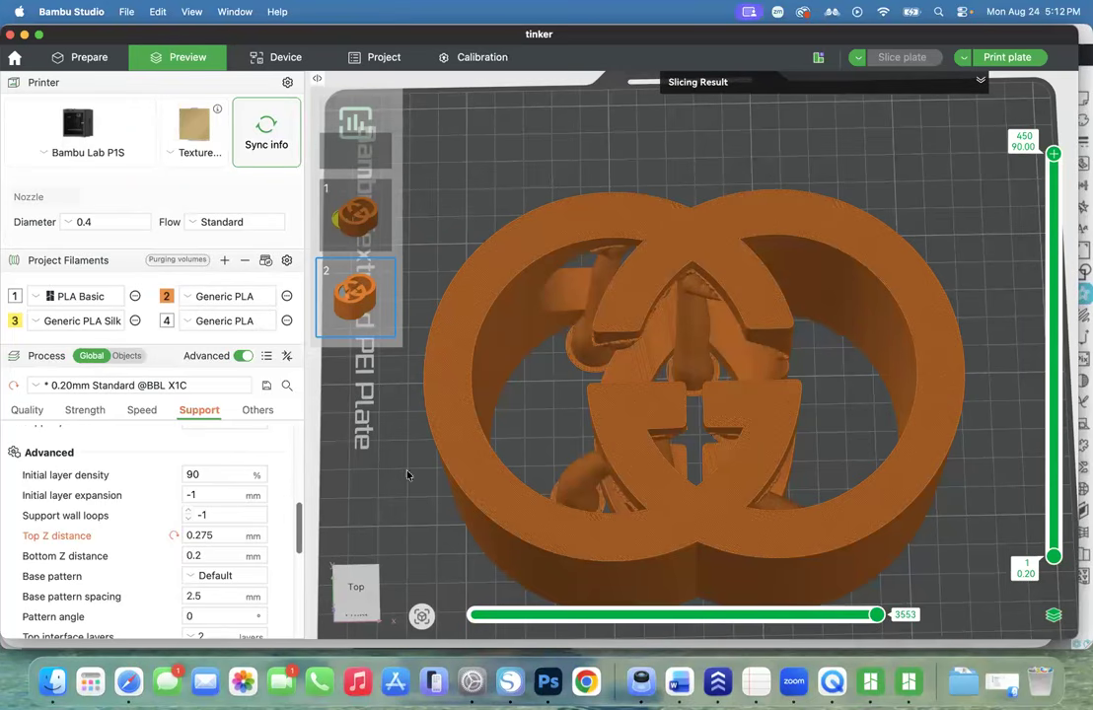
pyautogui.moveTo(356, 593); pyautogui.dragTo(355, 596)
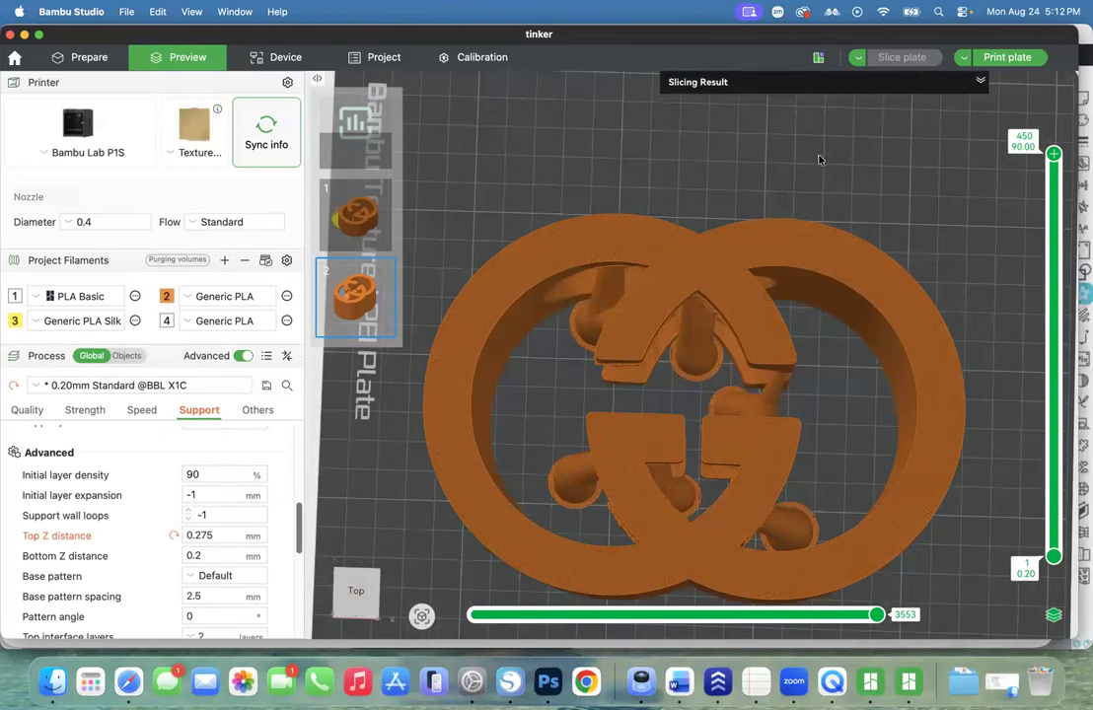
pyautogui.click(981, 80)
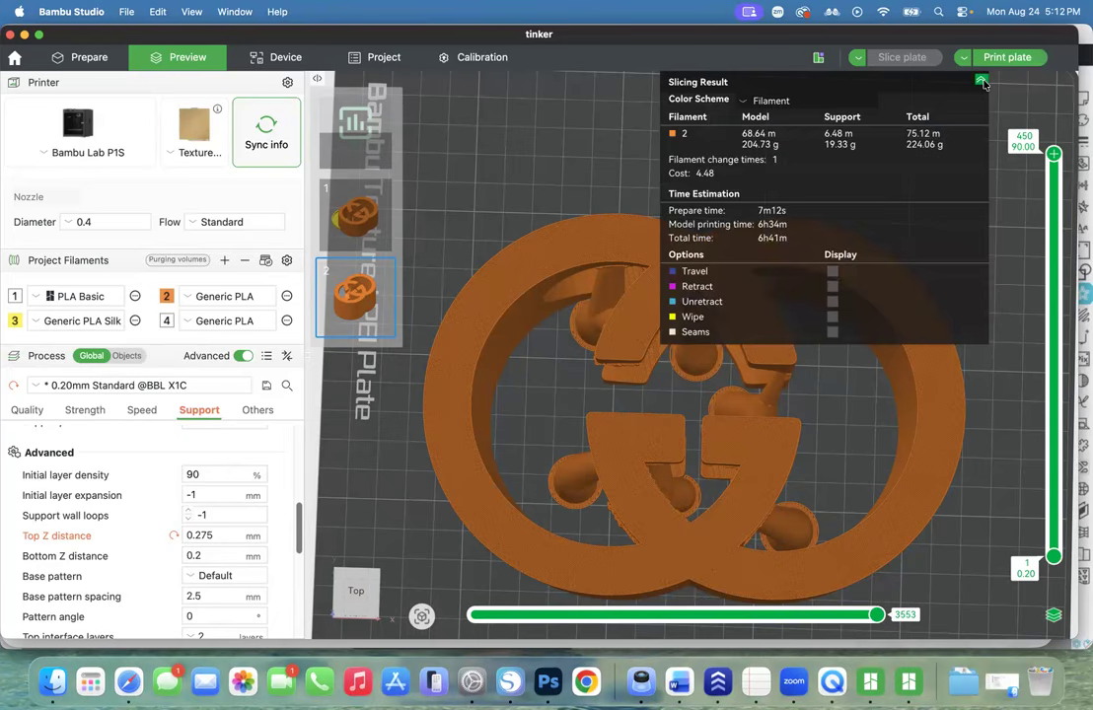